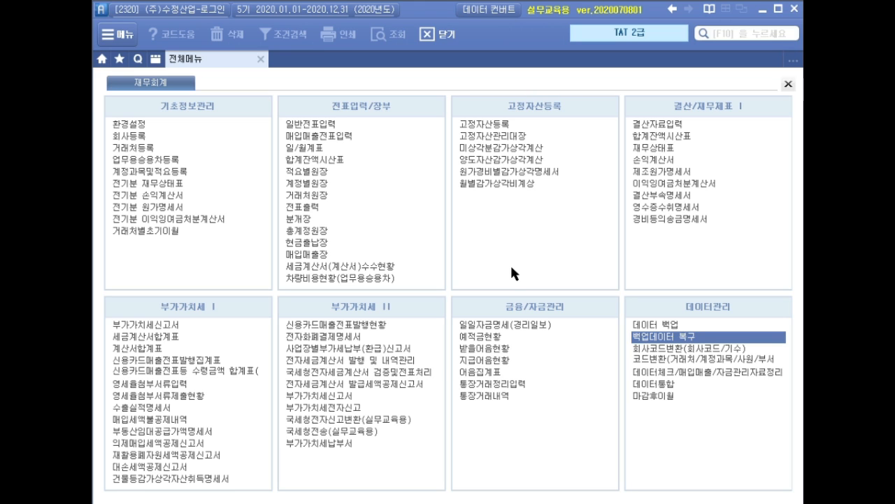
Step: Open the general voucher entry screen (일반전표입력) and load the vouchers for April
{"action": "left_click", "coordinate": [324, 125]}
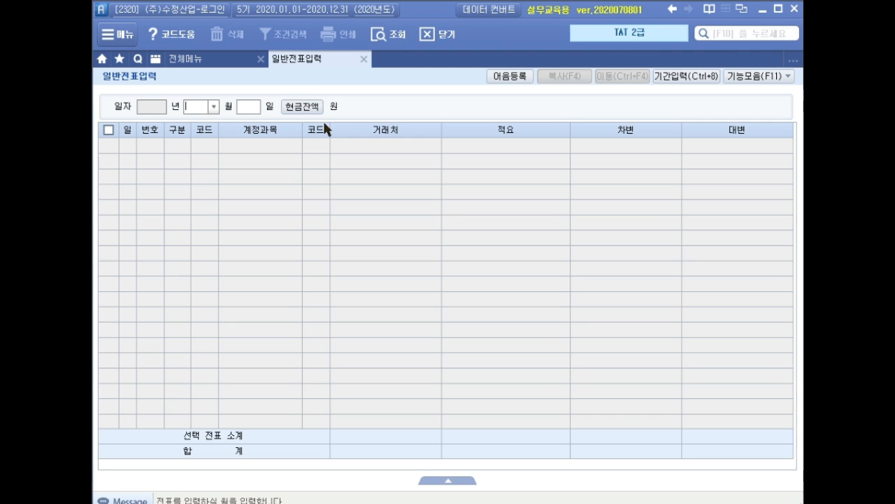
{"action": "type", "text": "4"}
{"action": "key", "text": "Return"}
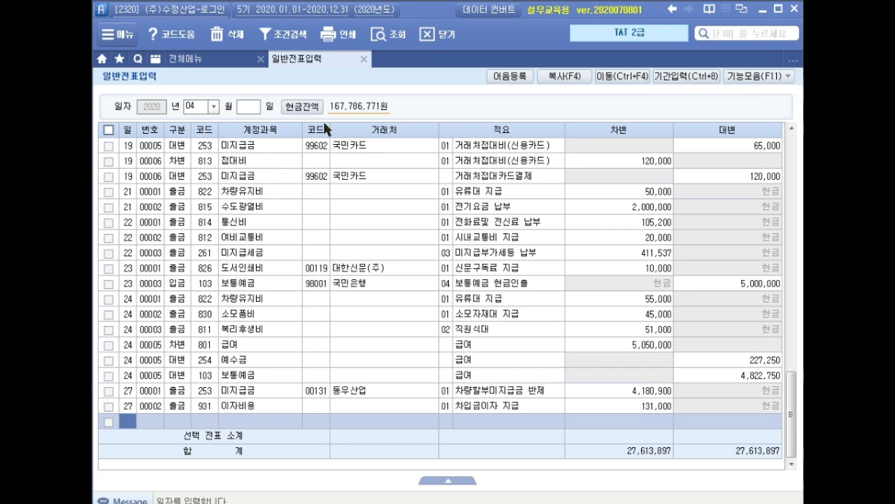
Step: Enter a debit (차변) line for April 2 to account 533 외주가공비 for 350,000, leaving vendor and description empty
{"action": "type", "text": "2"}
{"action": "key", "text": "Return"}
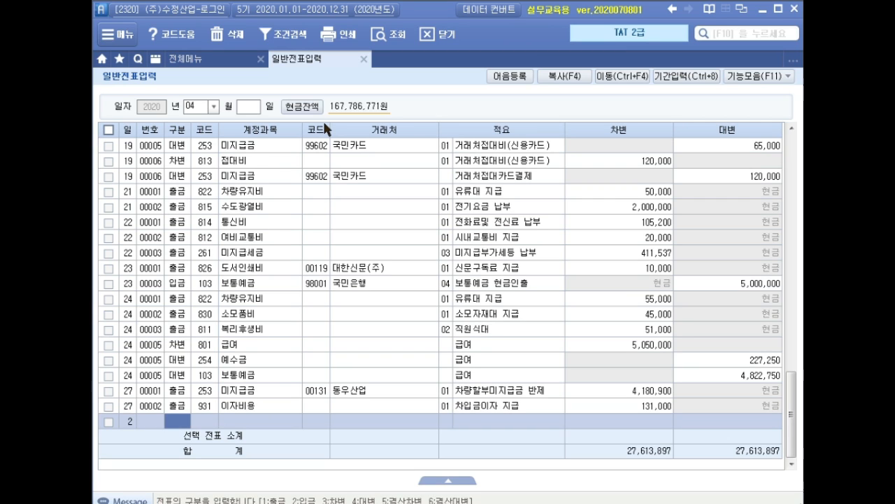
{"action": "type", "text": "3"}
{"action": "key", "text": "Return"}
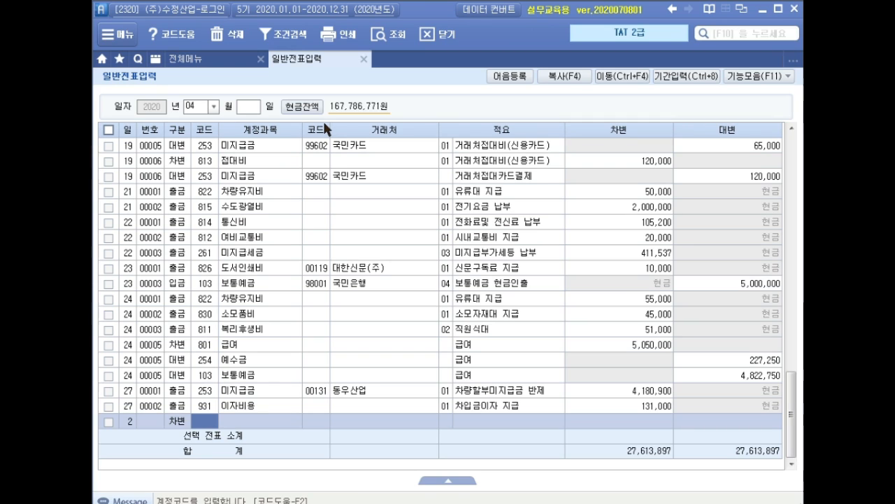
{"action": "type", "text": "외주"}
{"action": "key", "text": "Return"}
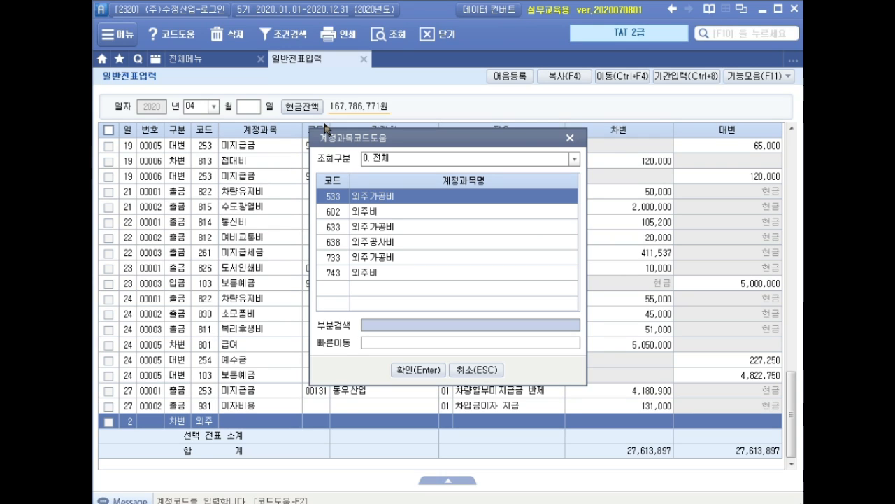
{"action": "key", "text": "Return"}
{"action": "key", "text": "Return"}
{"action": "key", "text": "Return"}
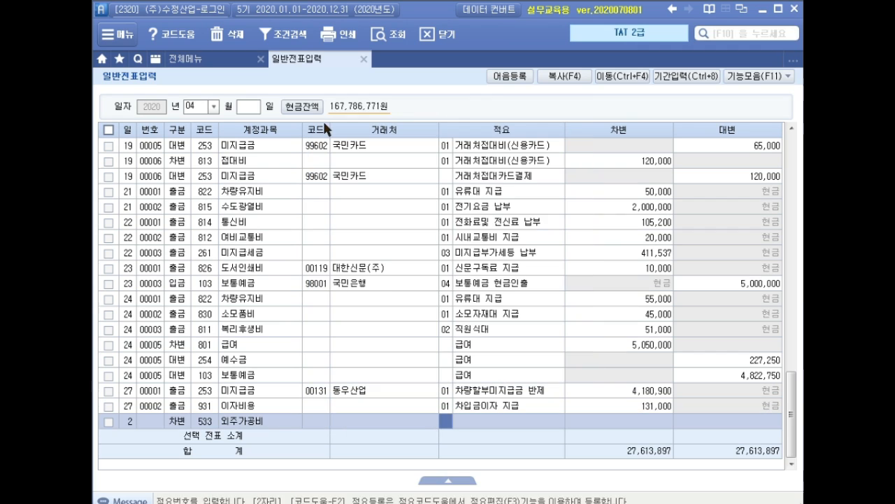
{"action": "key", "text": "Return"}
{"action": "key", "text": "Return"}
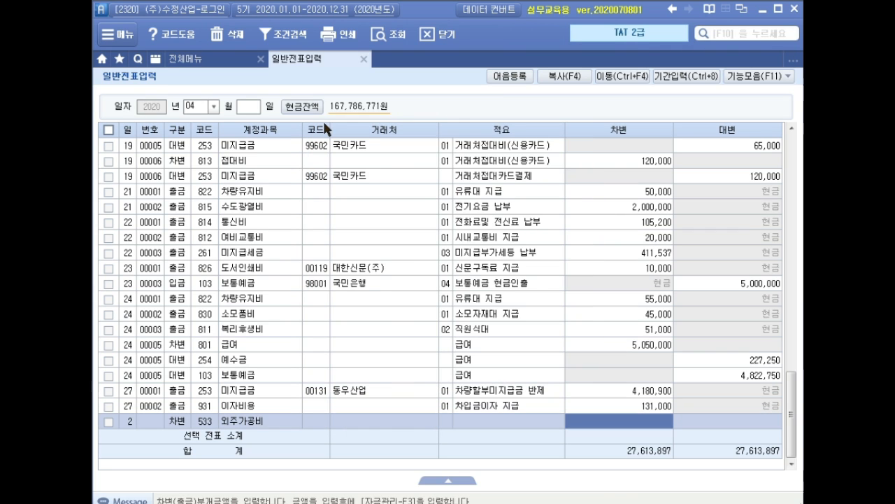
{"action": "type", "text": "3500000"}
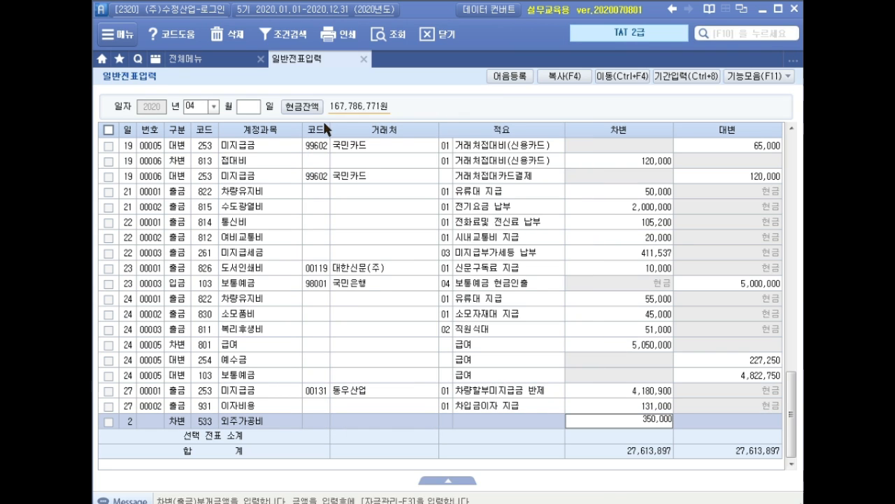
{"action": "key", "text": "Return"}
Step: Add the matching April 2 credit (대변) line to account 103 보통예금 with vendor 국민은행 for 350,000
{"action": "key", "text": "Return"}
{"action": "type", "text": "4"}
{"action": "key", "text": "Return"}
{"action": "type", "text": "103"}
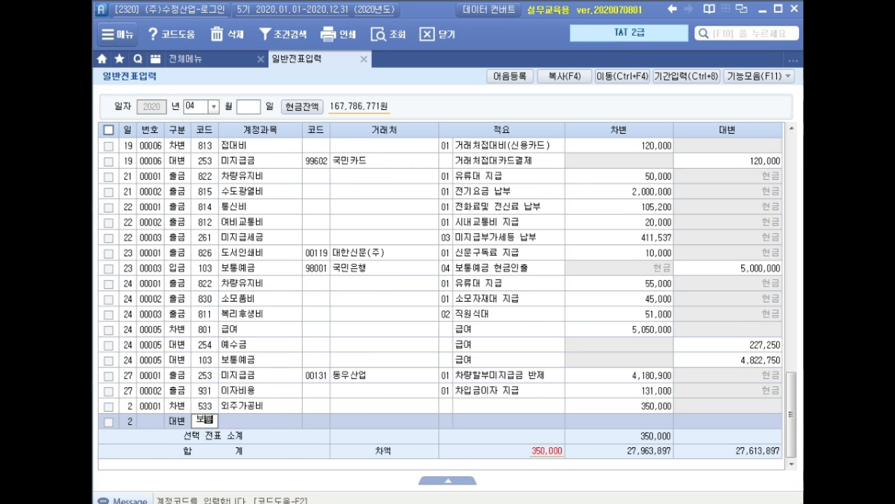
{"action": "key", "text": "Return"}
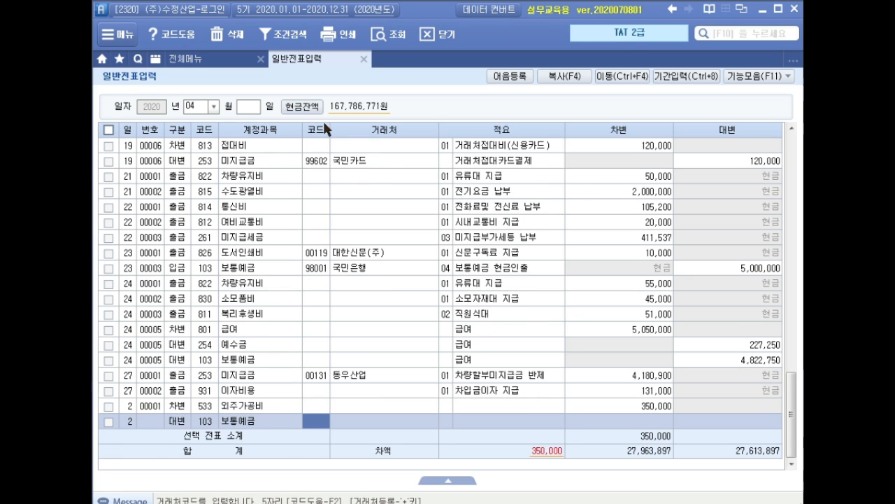
{"action": "type", "text": "국민"}
{"action": "key", "text": "Return"}
{"action": "key", "text": "Down"}
{"action": "key", "text": "Return"}
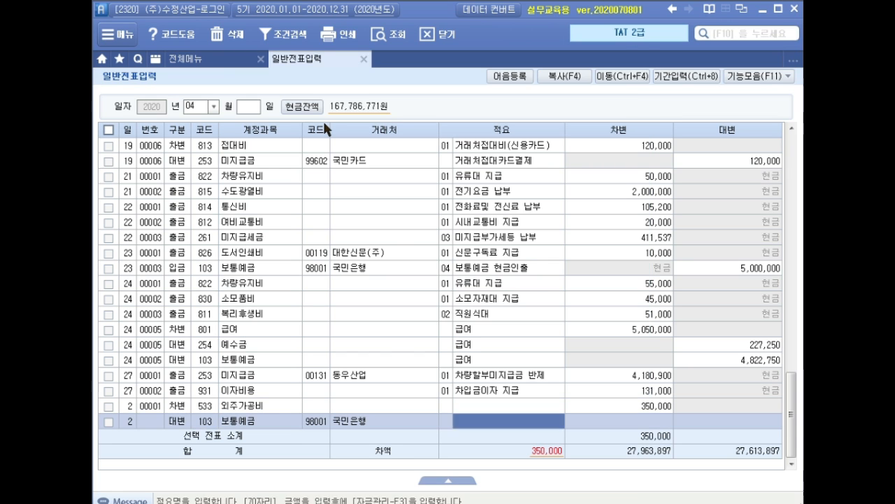
{"action": "key", "text": "Return"}
{"action": "type", "text": "350,000"}
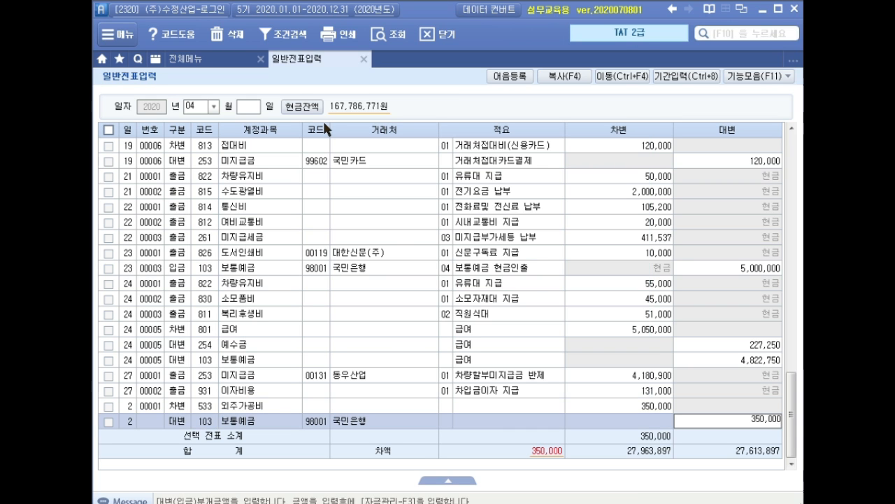
{"action": "key", "text": "Return"}
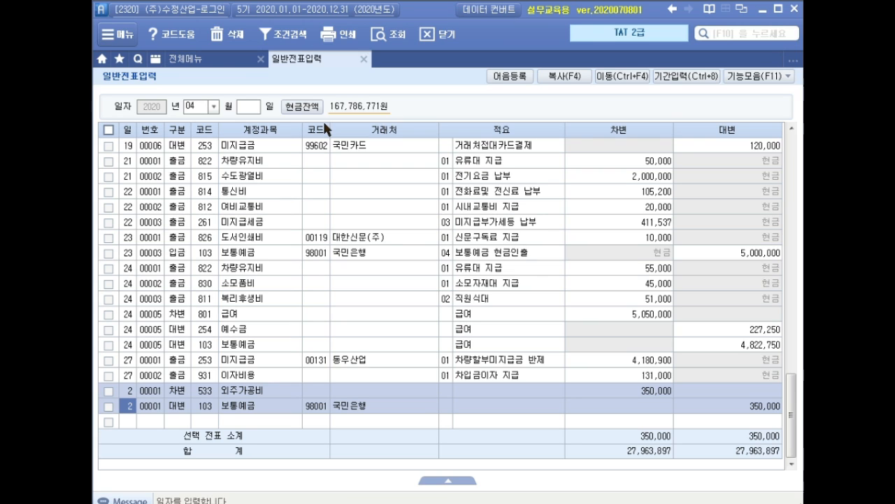
Step: Close the voucher entry, open the expense remittance statement (경비등의송금명세서) and set the first row's transaction date to 2020-04-02
{"action": "left_click", "coordinate": [363, 59]}
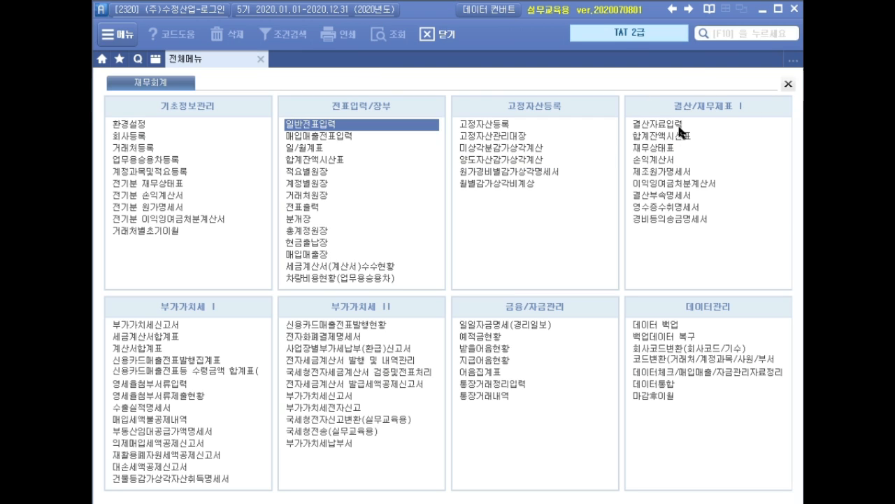
{"action": "left_click", "coordinate": [668, 221]}
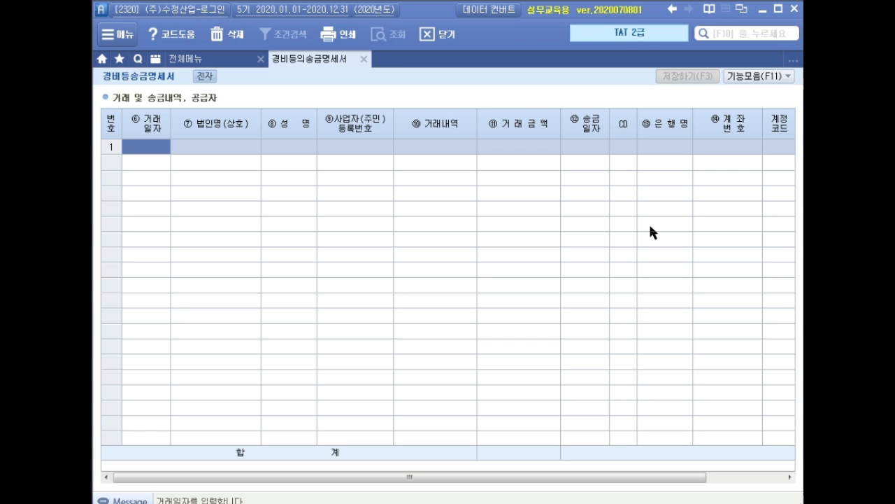
{"action": "type", "text": "20"}
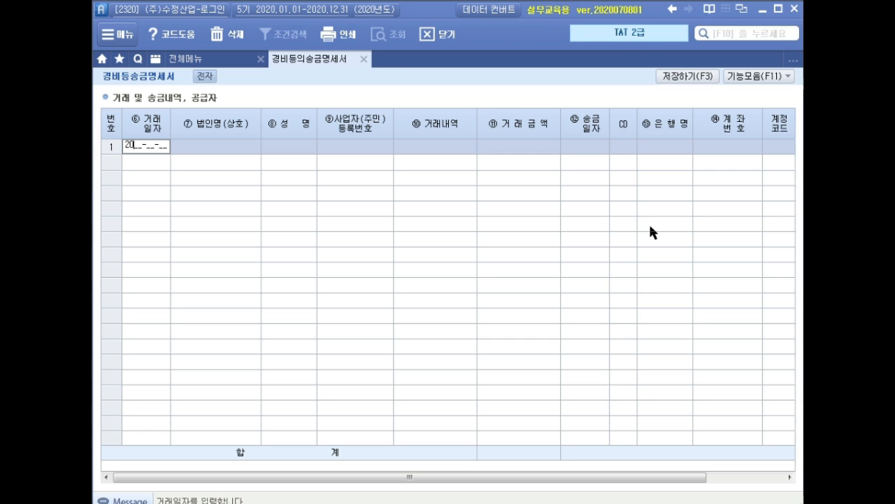
{"action": "type", "text": "0"}
{"action": "type", "text": "004"}
{"action": "type", "text": "02"}
{"action": "key", "text": "Return"}
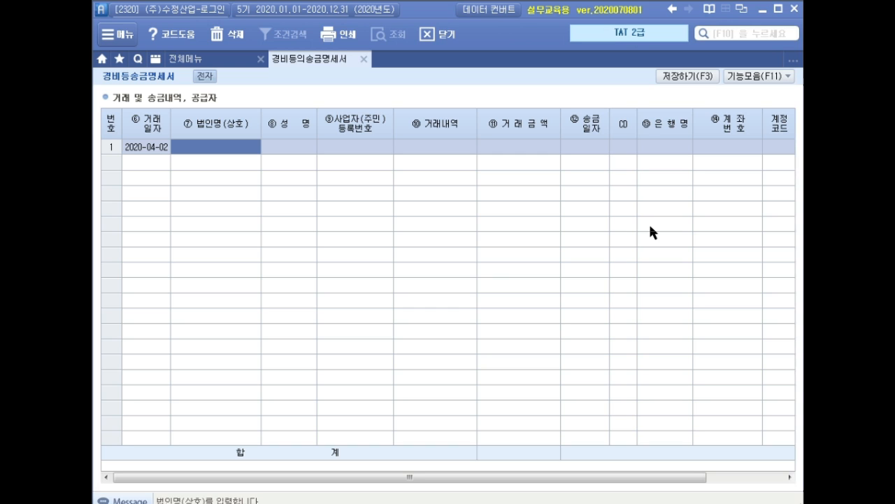
Step: Fill in the supplier's company name 영신기공, the representative's name and the business registration number
{"action": "type", "text": "영신기"}
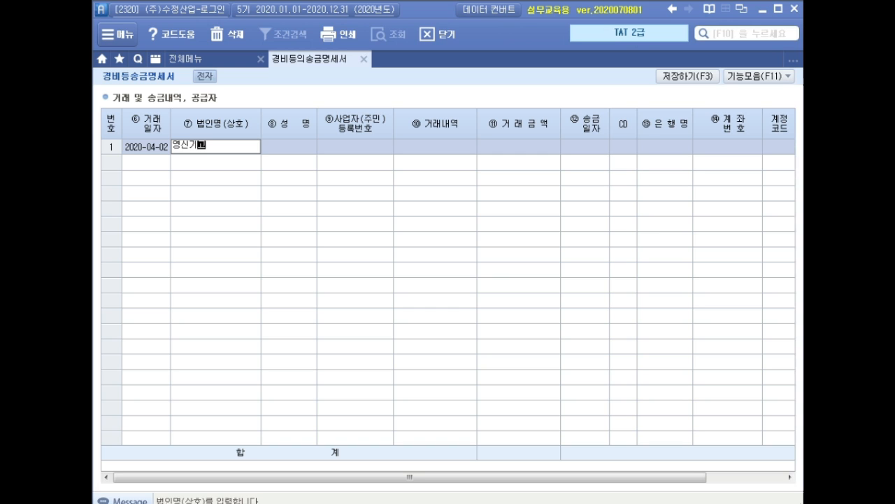
{"action": "type", "text": "공"}
{"action": "key", "text": "Return"}
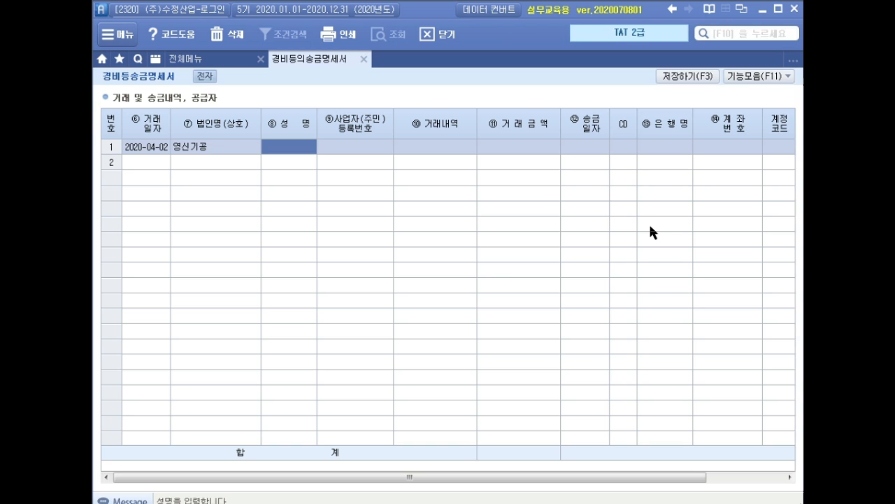
{"action": "type", "text": "김재"}
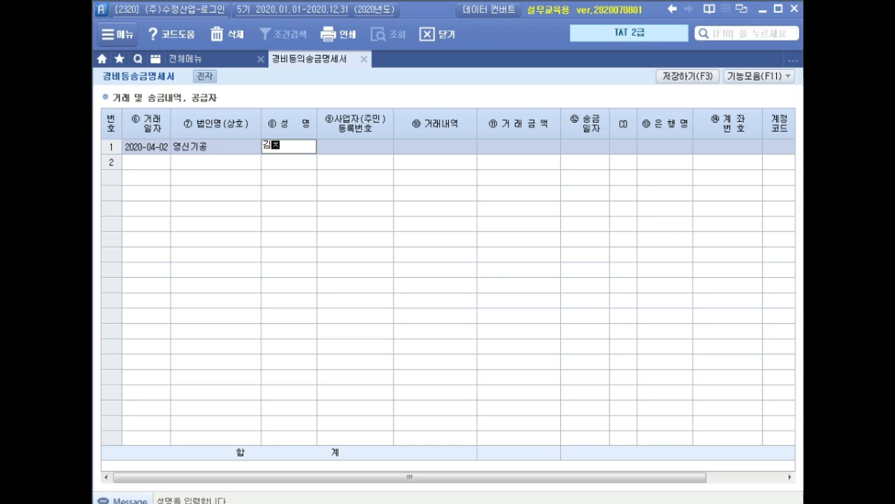
{"action": "type", "text": "탁"}
{"action": "key", "text": "Return"}
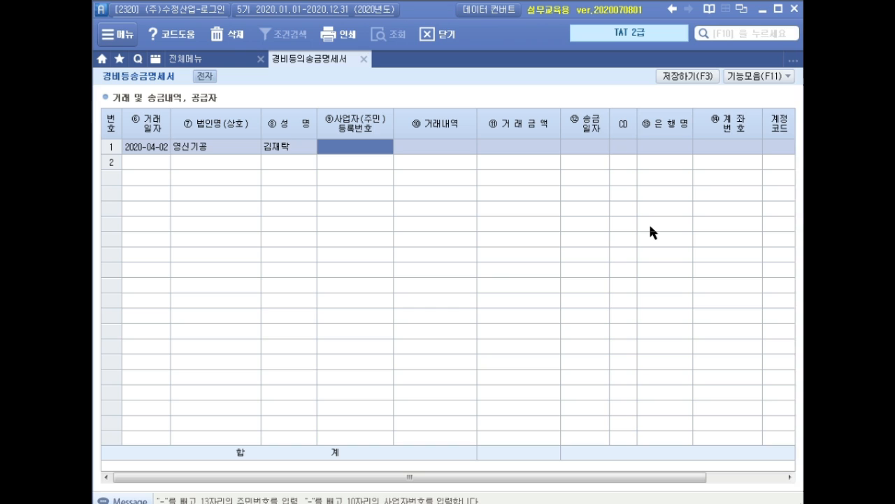
{"action": "type", "text": "120-21-"}
{"action": "type", "text": "12348"}
{"action": "key", "text": "Return"}
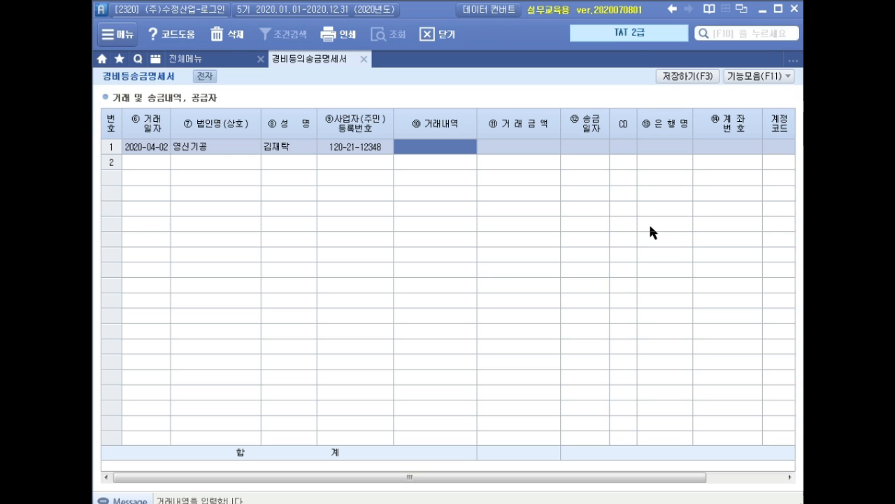
Step: Enter 연마가공 as the transaction description and 350,000 as the transaction amount
{"action": "type", "text": "연매"}
{"action": "type", "text": "가공"}
{"action": "key", "text": "Return"}
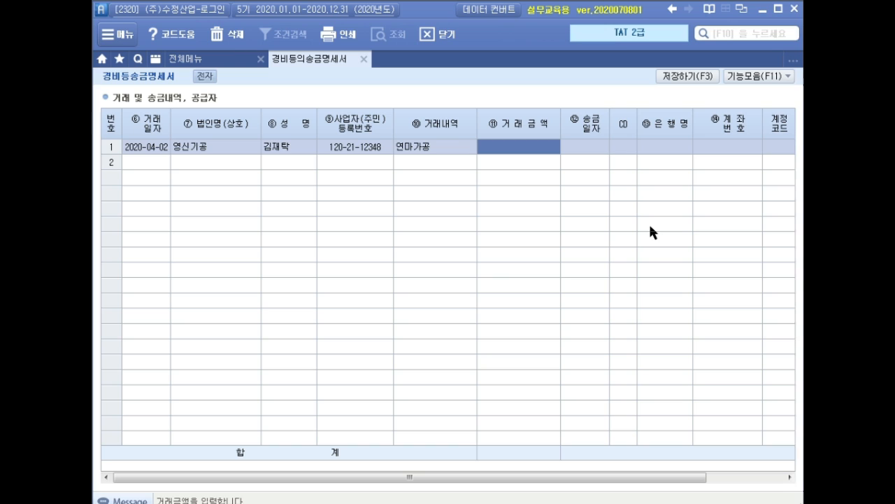
{"action": "type", "text": "3500000"}
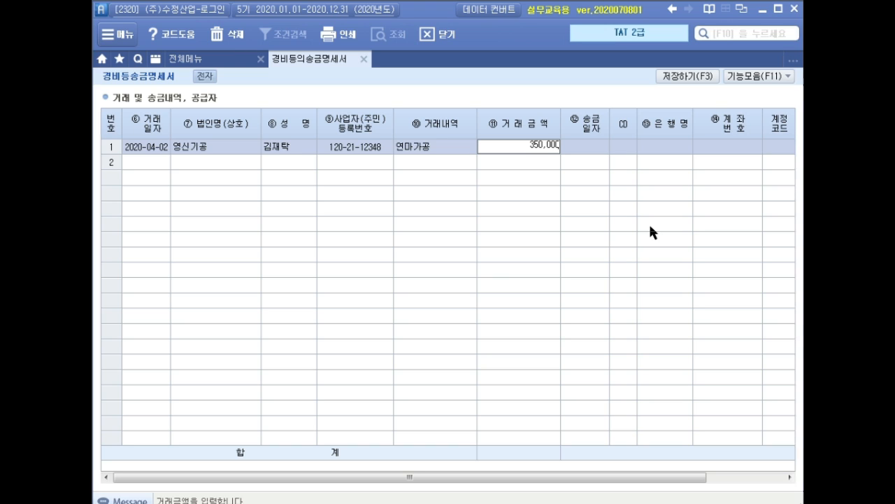
{"action": "key", "text": "Return"}
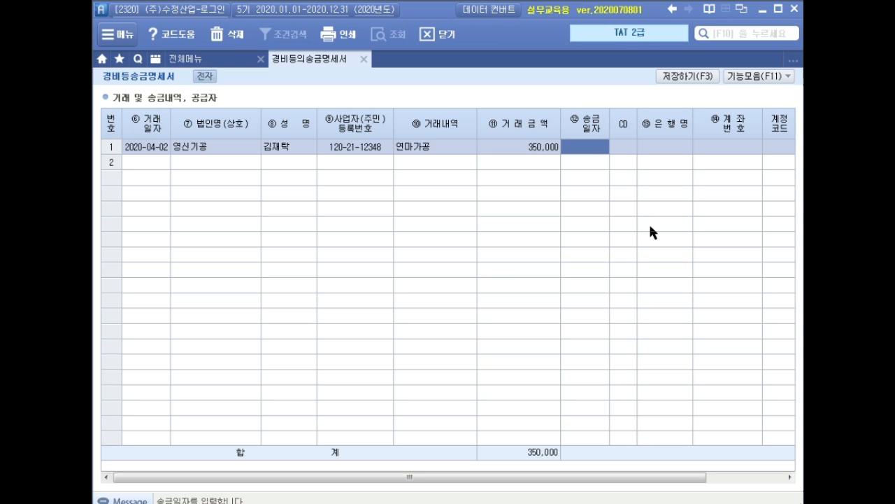
Step: Set the remittance date to 2020-04-02 and look up 신한은행 (088) as the receiving bank
{"action": "type", "text": "2020-04-02"}
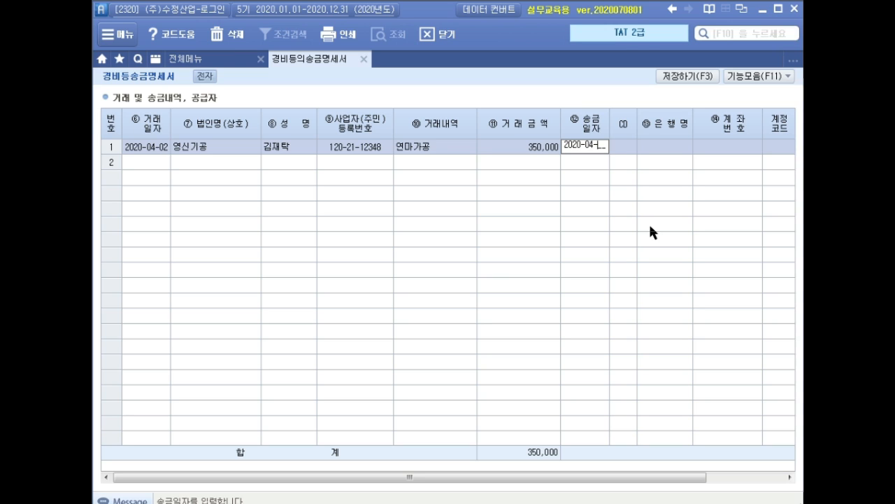
{"action": "key", "text": "Return"}
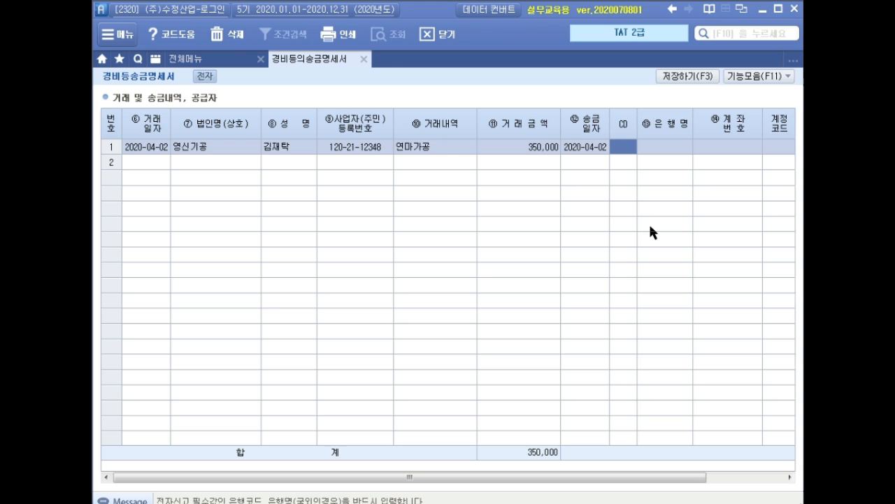
{"action": "key", "text": "F2"}
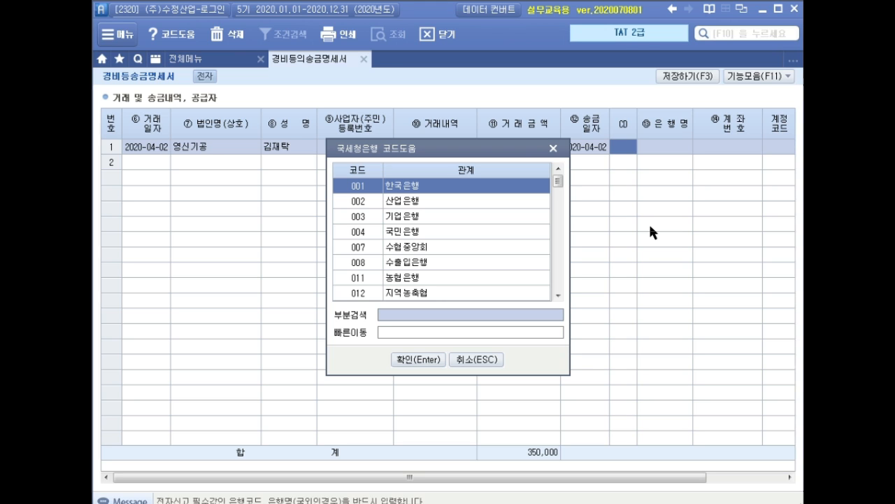
{"action": "type", "text": "신한"}
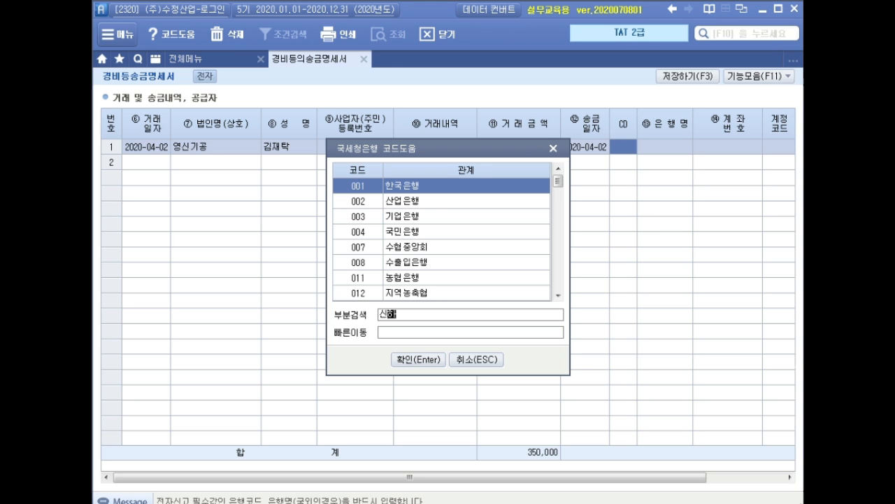
{"action": "key", "text": "Return"}
{"action": "key", "text": "Return"}
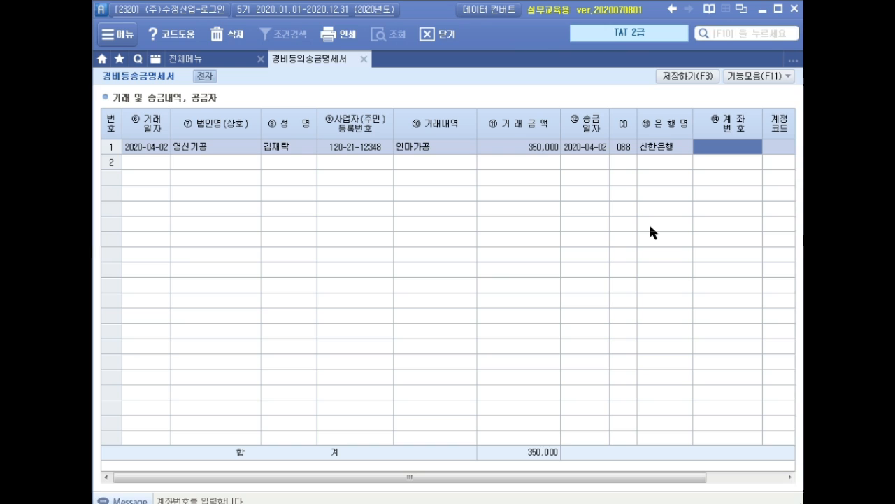
Step: Enter the supplier's bank account number to complete the first row of the remittance statement
{"action": "type", "text": "552-"}
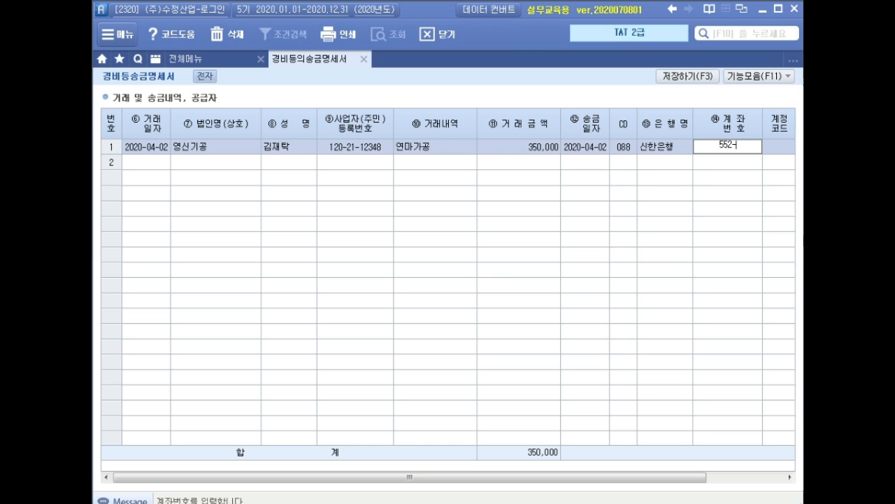
{"action": "type", "text": "21-1153-800"}
{"action": "key", "text": "Return"}
{"action": "key", "text": "Up"}
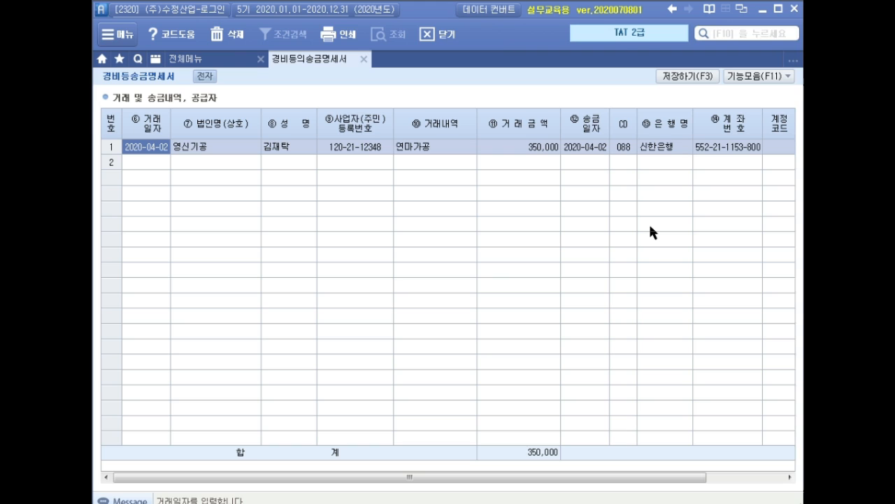
Step: Save the expense remittance statement and confirm the save
{"action": "left_click", "coordinate": [688, 77]}
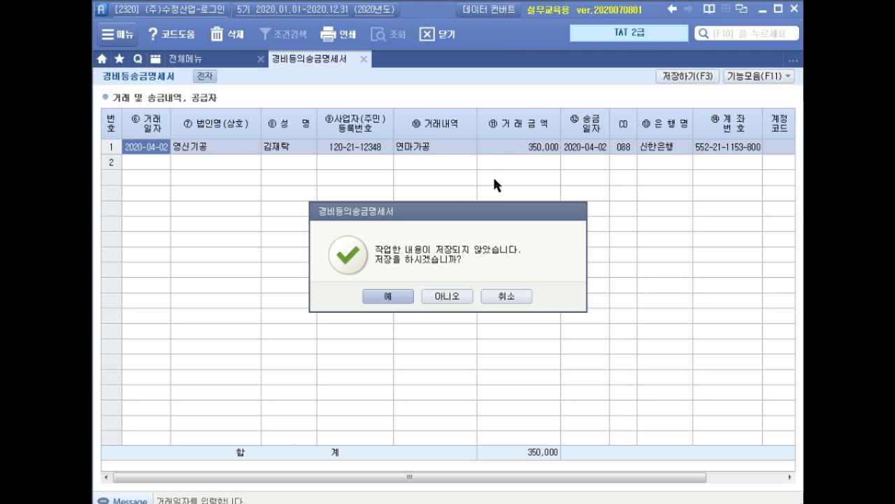
{"action": "left_click", "coordinate": [392, 301]}
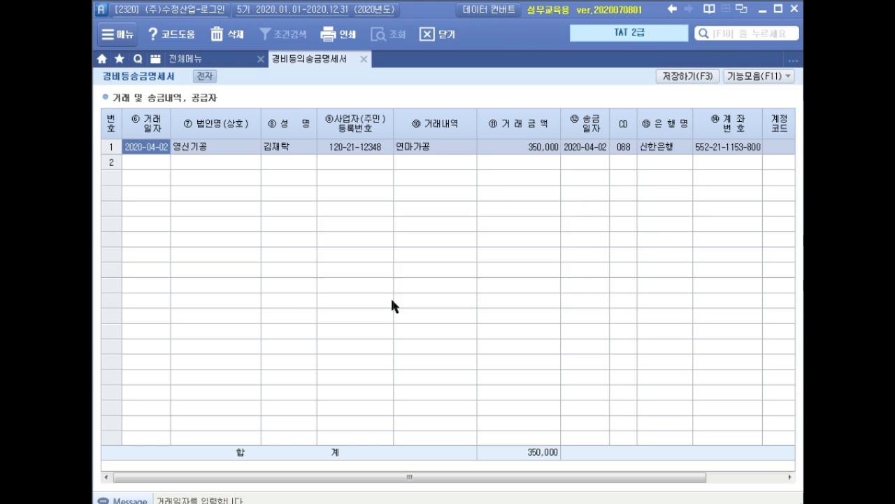
{"action": "left_click", "coordinate": [455, 296]}
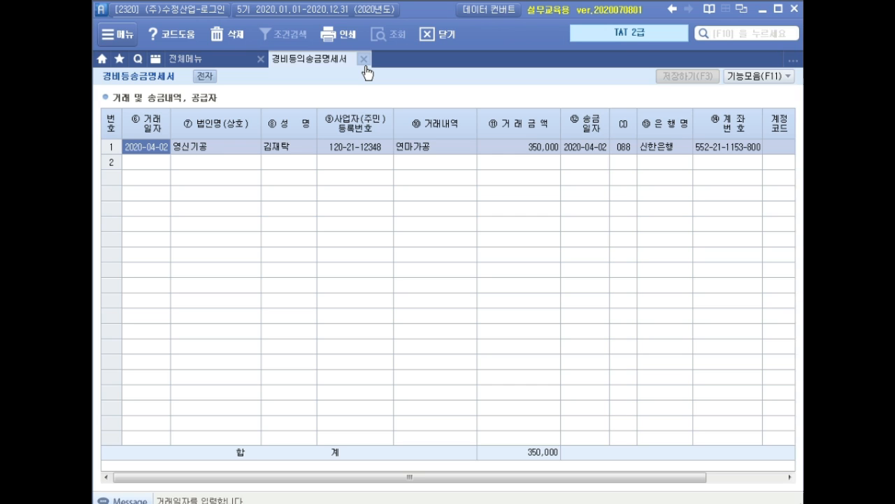
Step: Close the remittance statement and open the fixed asset register (고정자산등록) for the 상표권 account
{"action": "left_click", "coordinate": [363, 58]}
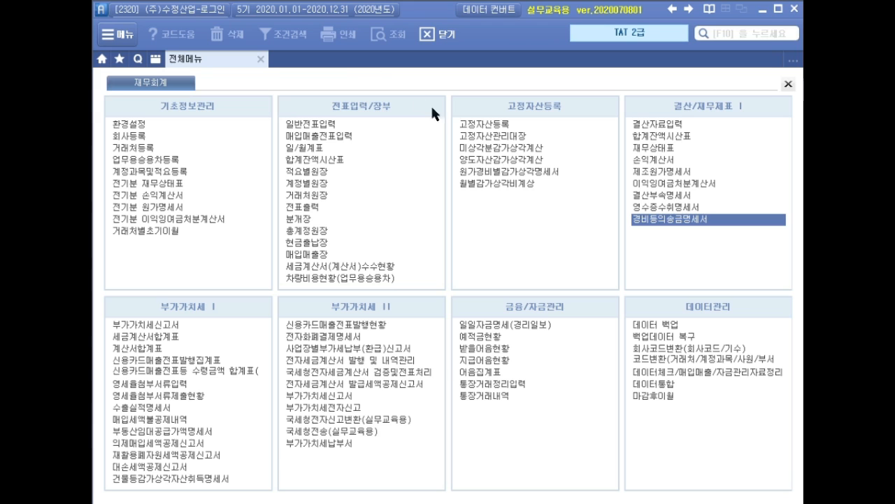
{"action": "left_click", "coordinate": [490, 130]}
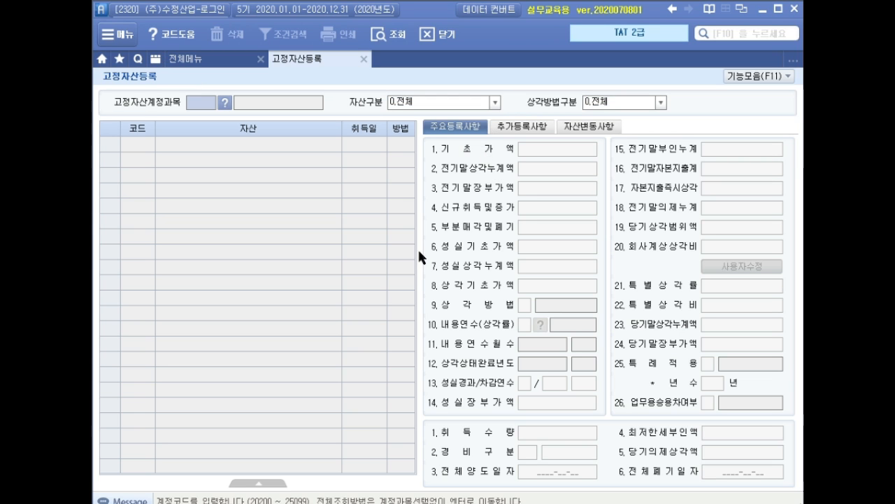
{"action": "key", "text": "F2"}
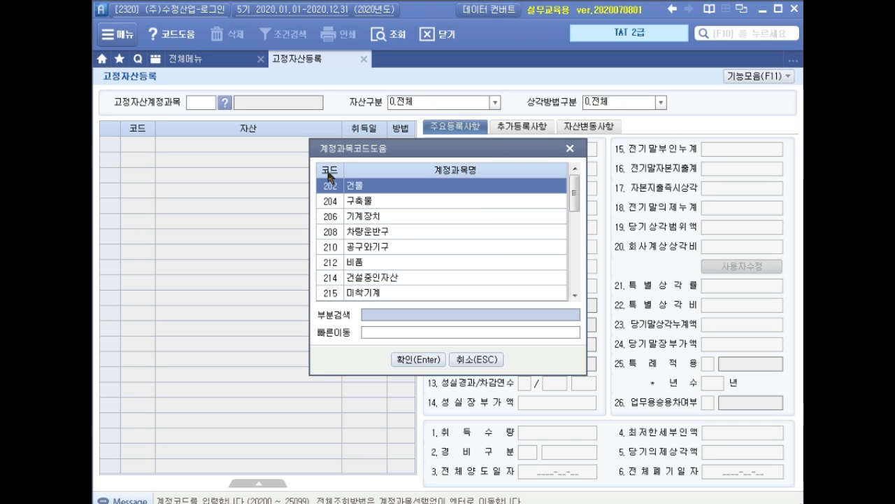
{"action": "type", "text": "상표권"}
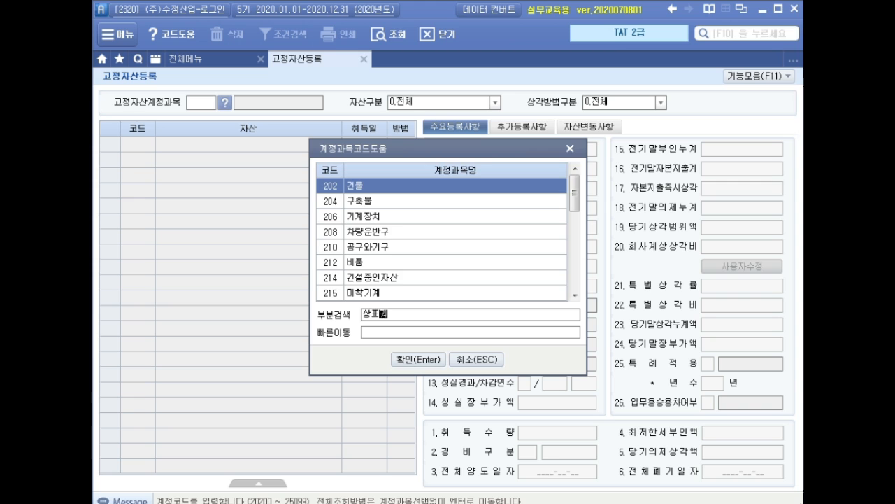
{"action": "key", "text": "Return"}
{"action": "key", "text": "Return"}
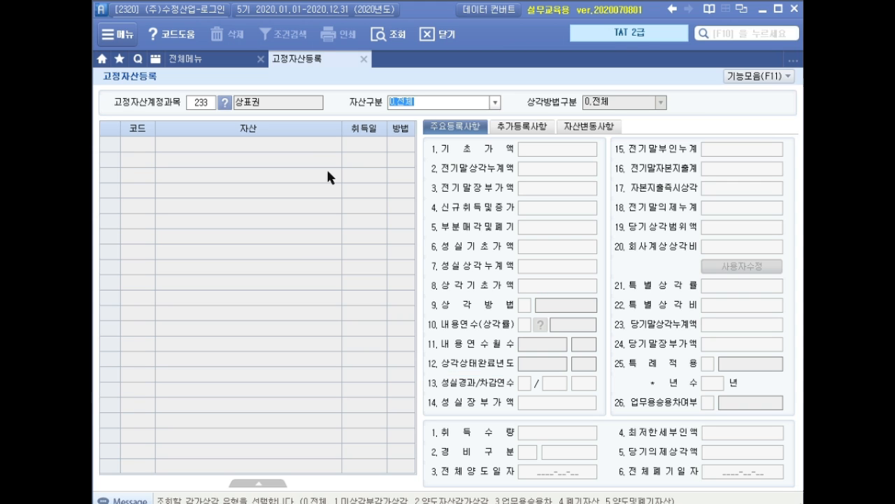
{"action": "left_click", "coordinate": [318, 136]}
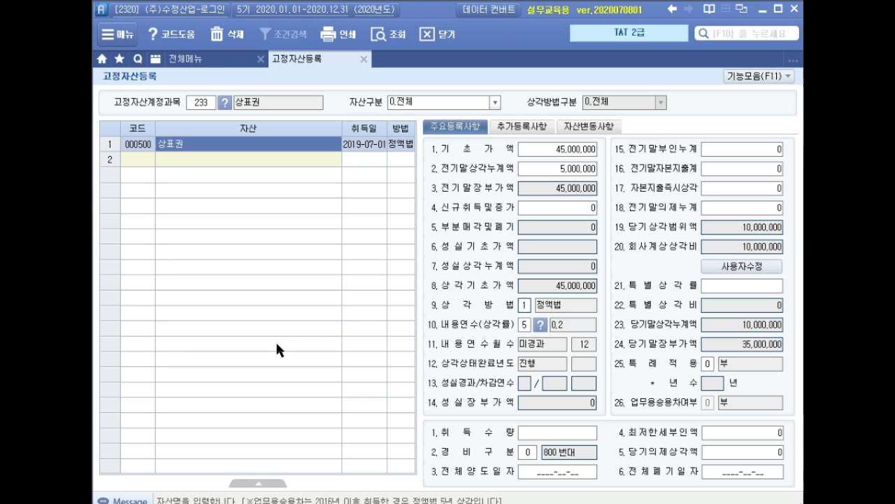
Step: Enable user editing for the 상표권 asset and set its company-recorded depreciation (회사계상상각비) to 0
{"action": "left_click_drag", "start_coordinate": [513, 138], "coordinate": [605, 201]}
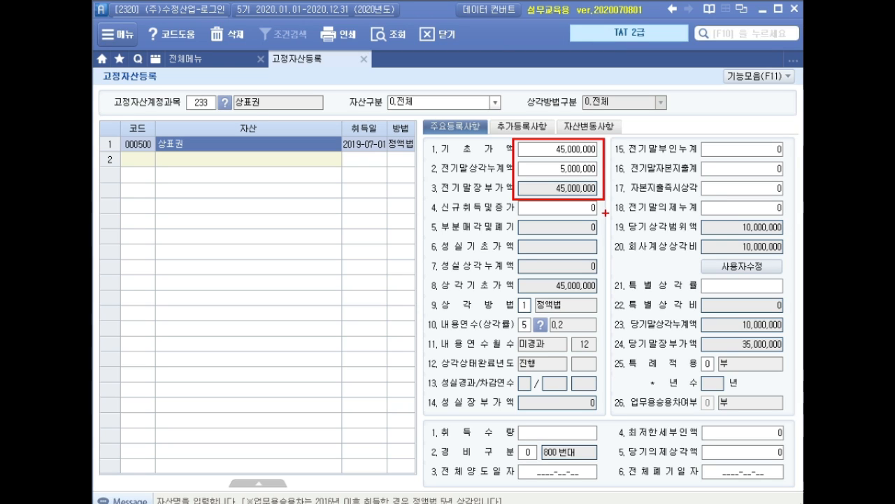
{"action": "key", "text": "Escape"}
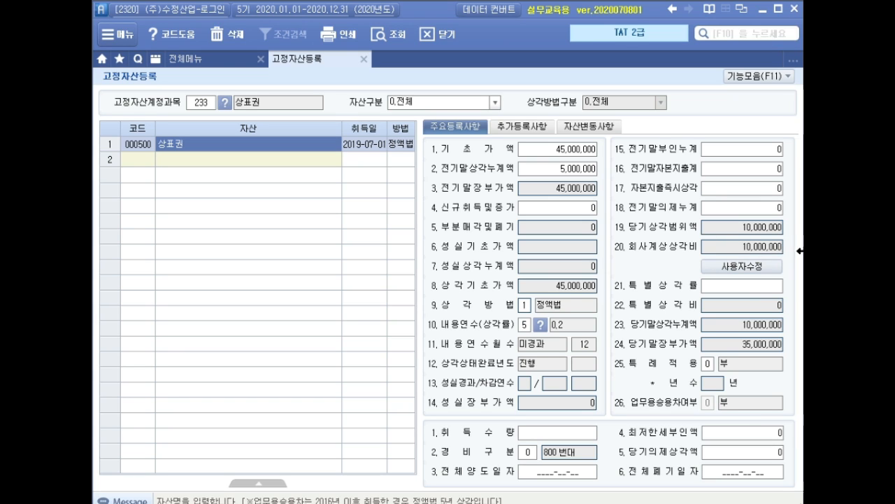
{"action": "left_click", "coordinate": [713, 264]}
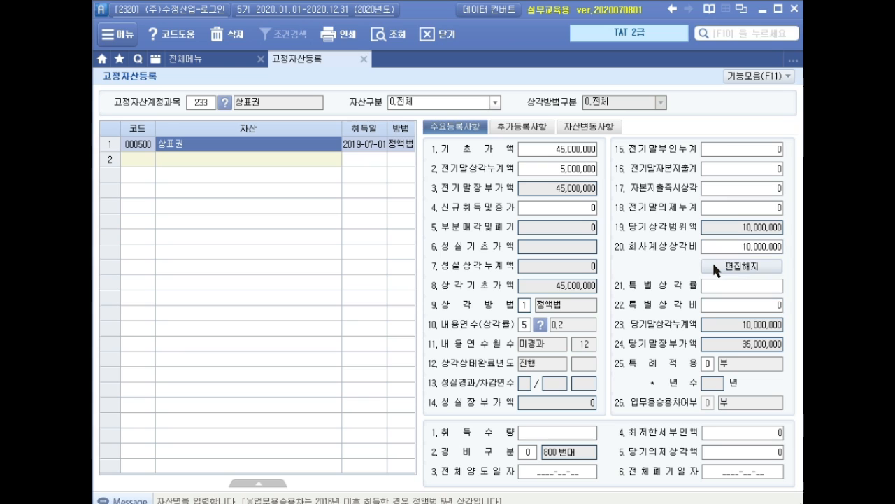
{"action": "left_click", "coordinate": [749, 247]}
{"action": "type", "text": "0"}
{"action": "key", "text": "Return"}
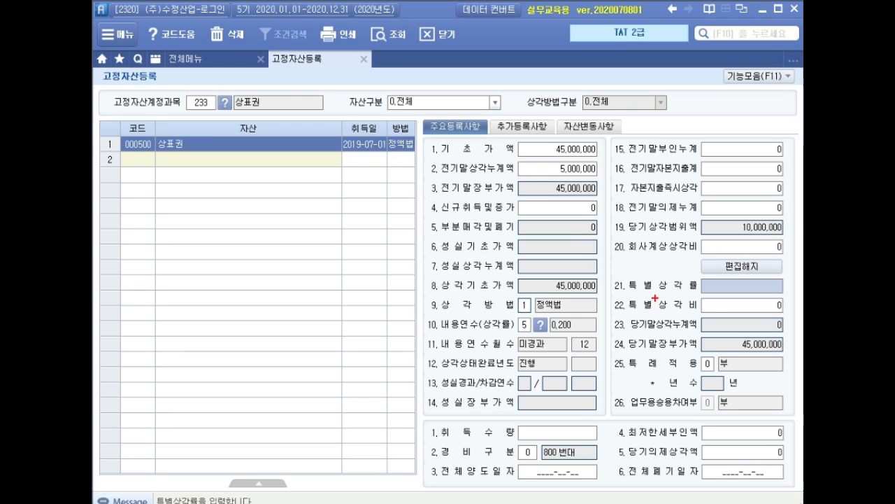
{"action": "left_click_drag", "start_coordinate": [613, 334], "coordinate": [791, 359]}
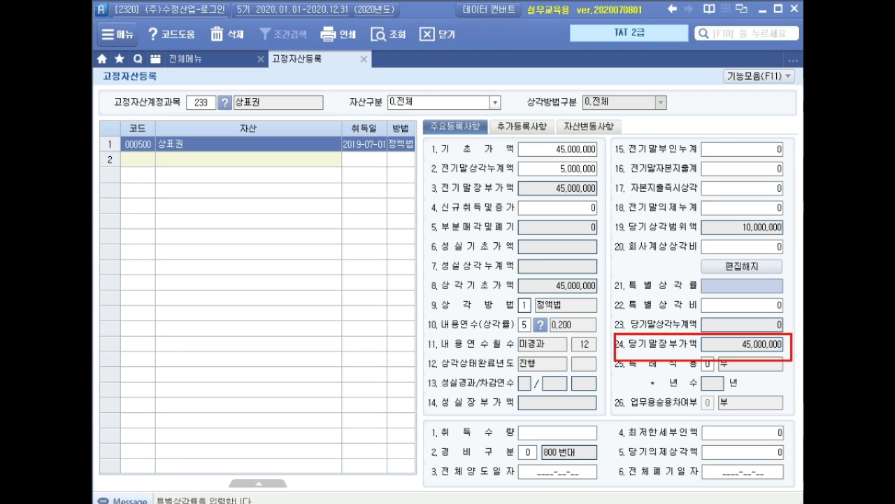
Step: Set the 상표권 asset's full disposal date (전체양도일자) to 2020-03-09
{"action": "left_click", "coordinate": [540, 473]}
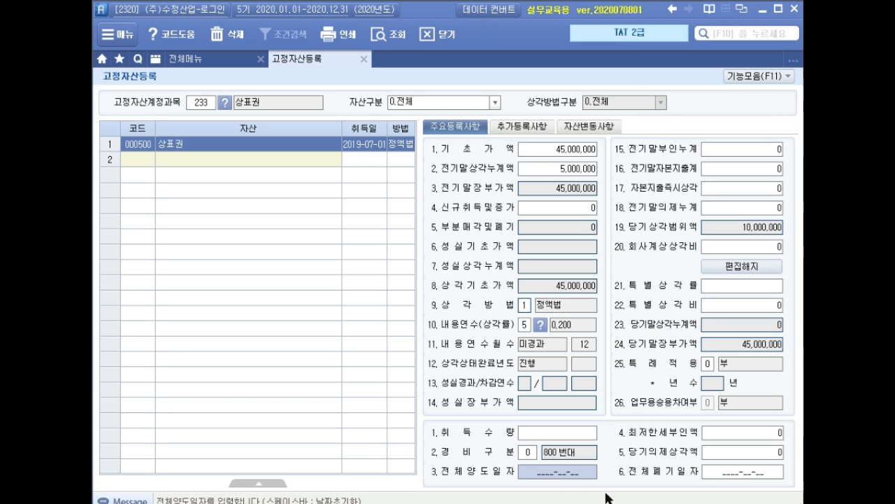
{"action": "type", "text": "2020-03-09"}
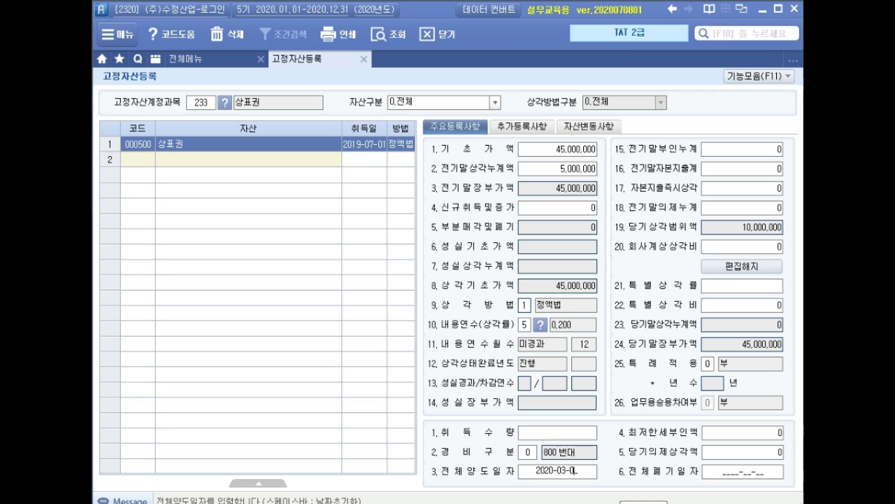
{"action": "key", "text": "Return"}
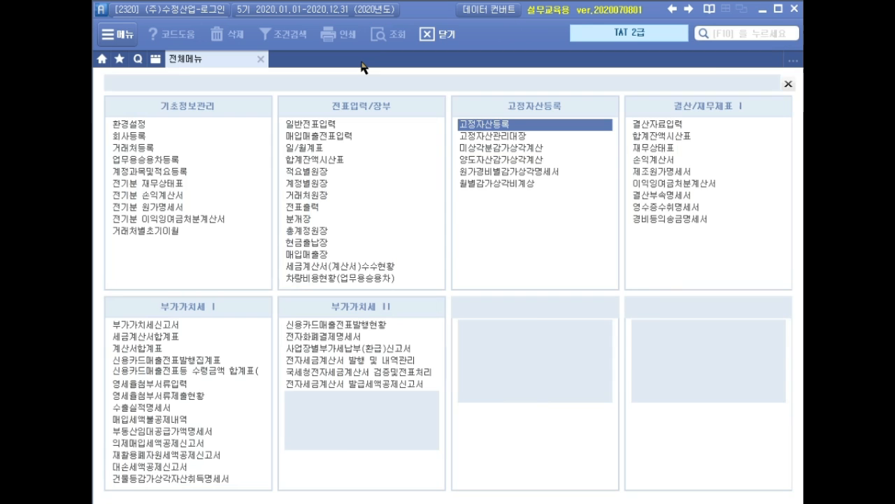
Step: Close the fixed asset register and start a 매입매출전표입력 voucher dated March 9
{"action": "left_click", "coordinate": [365, 61]}
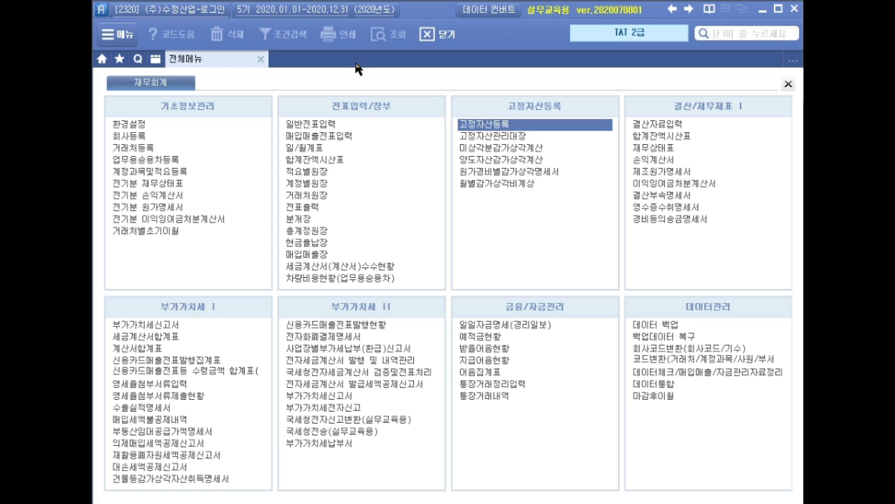
{"action": "left_click", "coordinate": [350, 137]}
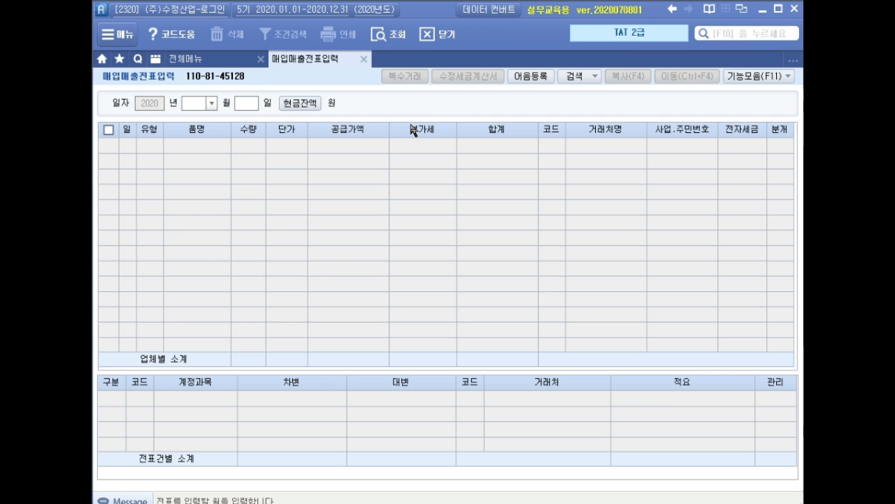
{"action": "type", "text": "03"}
{"action": "key", "text": "Return"}
{"action": "key", "text": "Return"}
{"action": "type", "text": "09"}
{"action": "key", "text": "Return"}
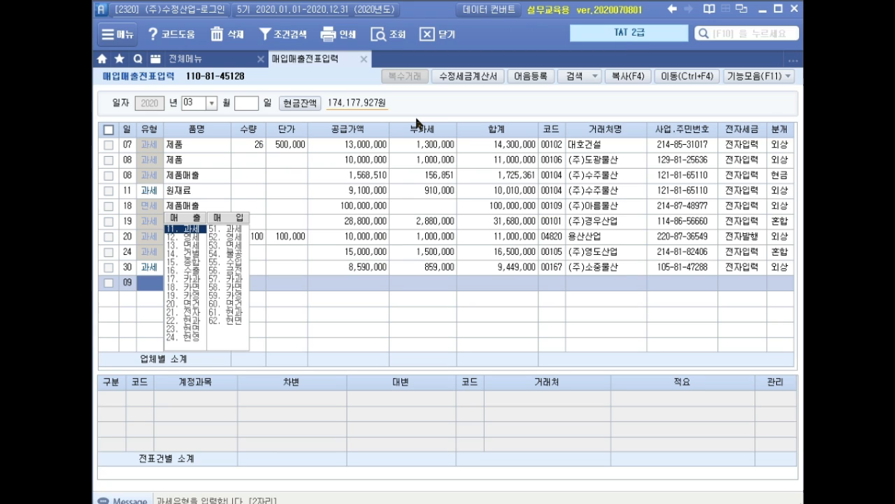
Step: Enter sales tax type 11 과세, item 상표권 and a supply value of 100,000,000 on the March 9 row
{"action": "type", "text": "11"}
{"action": "key", "text": "Return"}
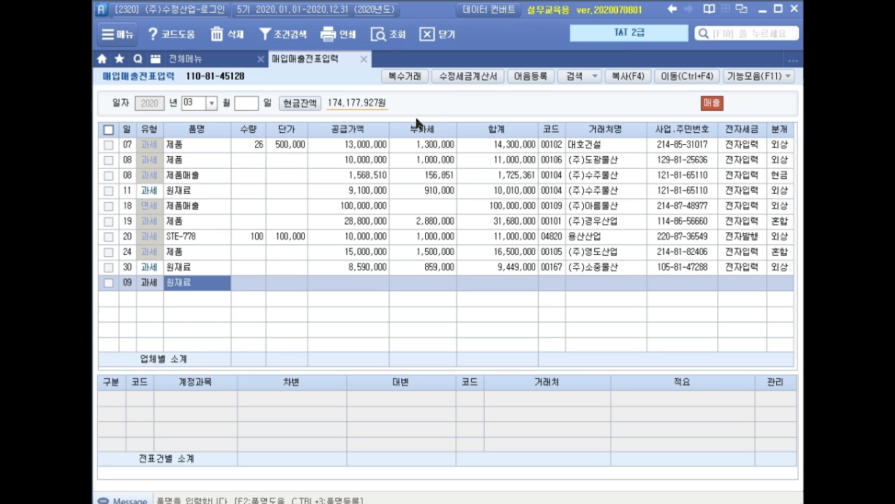
{"action": "type", "text": "상표권"}
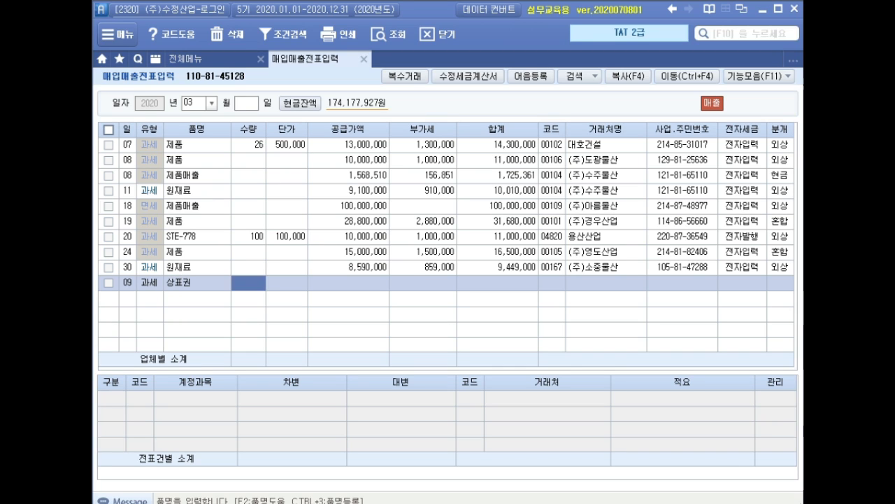
{"action": "key", "text": "Return"}
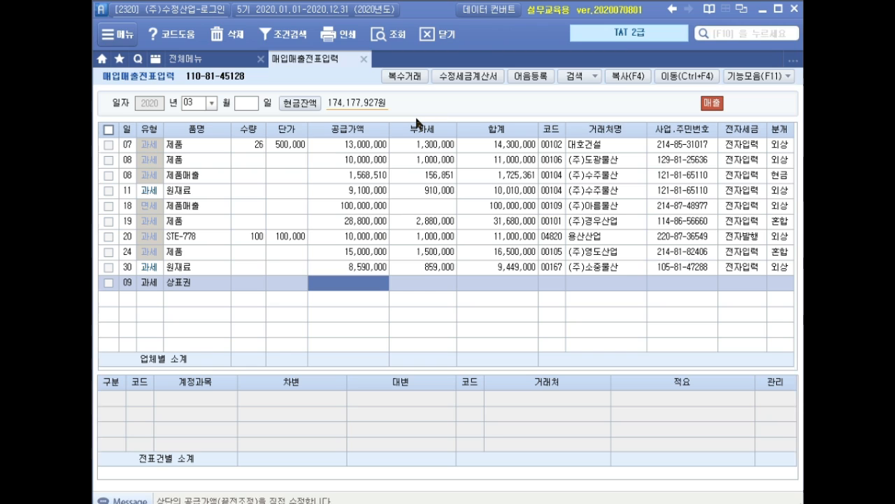
{"action": "type", "text": "100000000"}
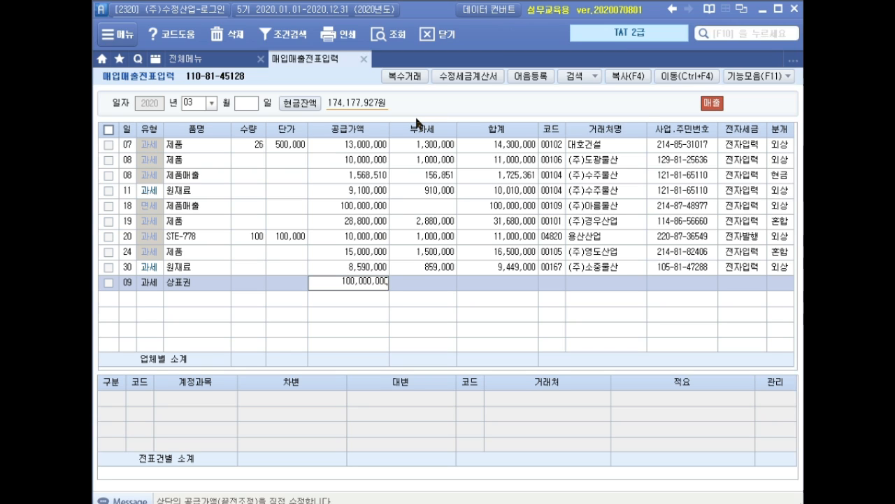
{"action": "key", "text": "Return"}
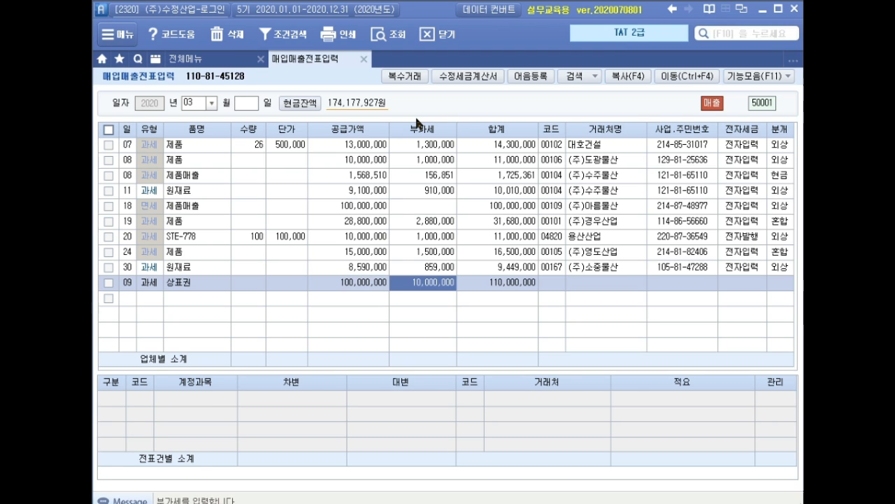
Step: Accept the VAT, assign (주)까누 as the customer, and mark the row 전자입력 with a 혼합 journal entry
{"action": "key", "text": "Return"}
{"action": "type", "text": "카누"}
{"action": "key", "text": "Return"}
{"action": "key", "text": "Return"}
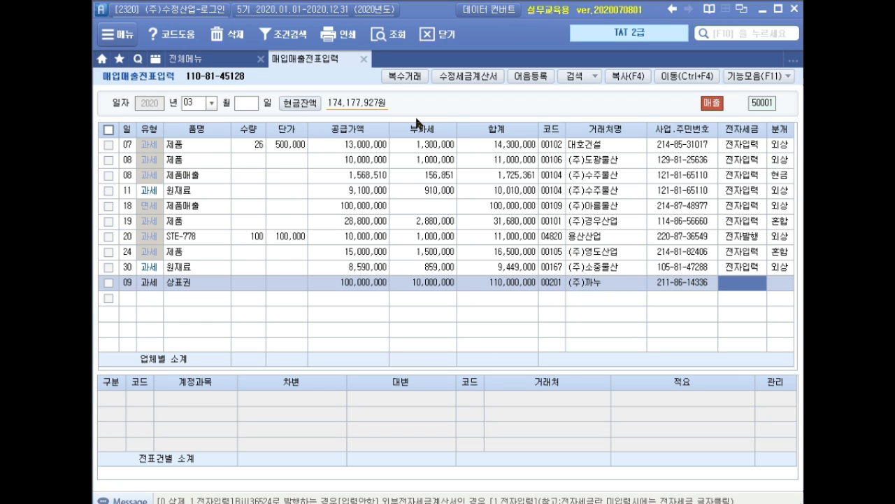
{"action": "type", "text": "1"}
{"action": "key", "text": "Return"}
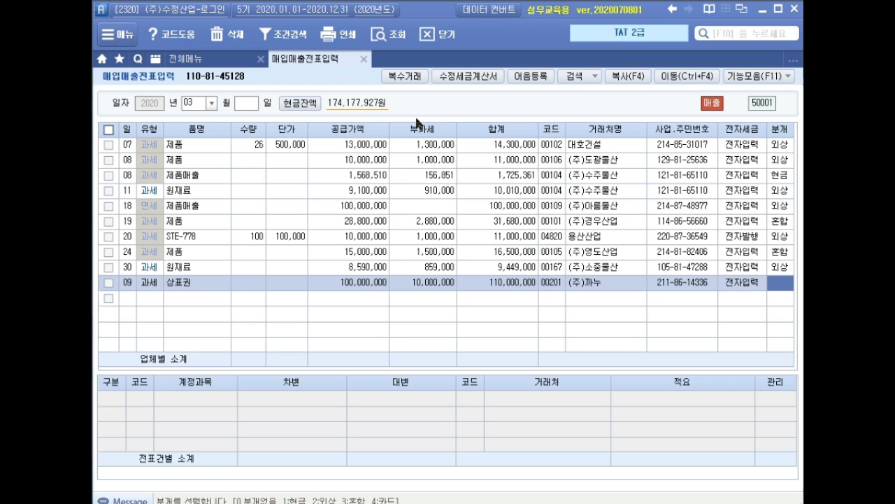
{"action": "type", "text": "3"}
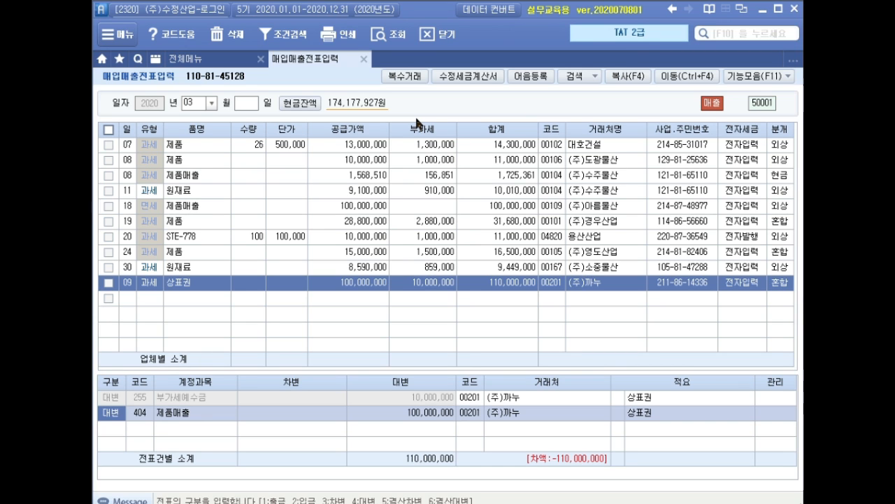
Step: Replace the 제품매출 credit line with account 233 상표권 and set its amount to 45,000,000
{"action": "key", "text": "Return"}
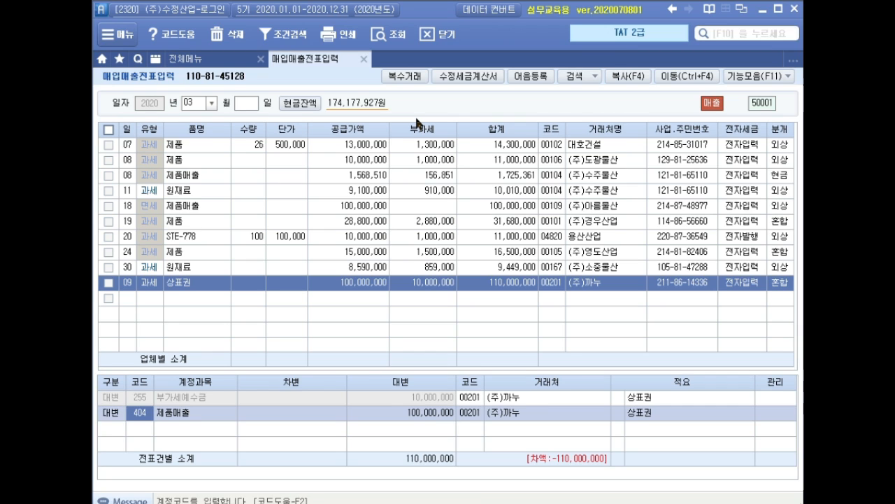
{"action": "type", "text": "233"}
{"action": "key", "text": "Return"}
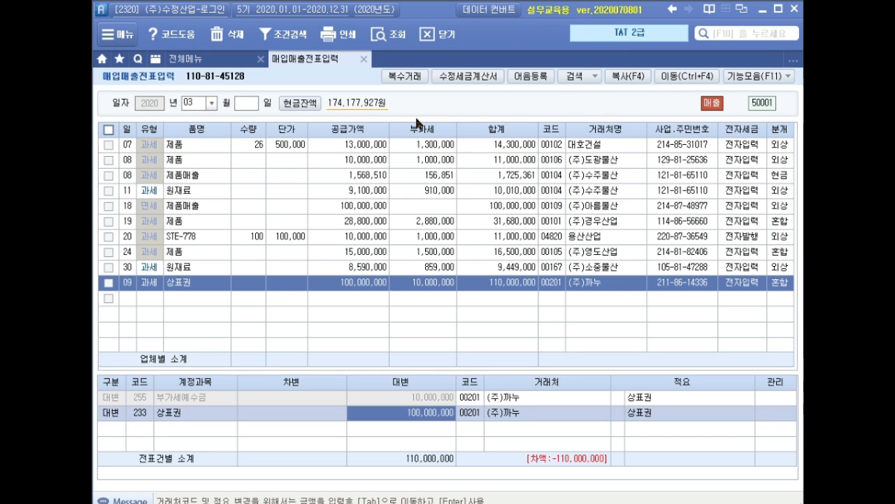
{"action": "type", "text": "4"}
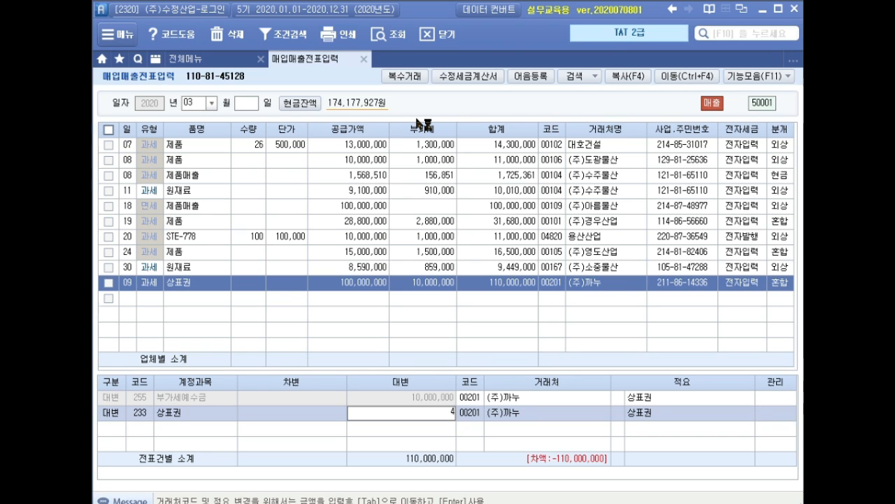
{"action": "type", "text": "5,000,000"}
{"action": "key", "text": "Return"}
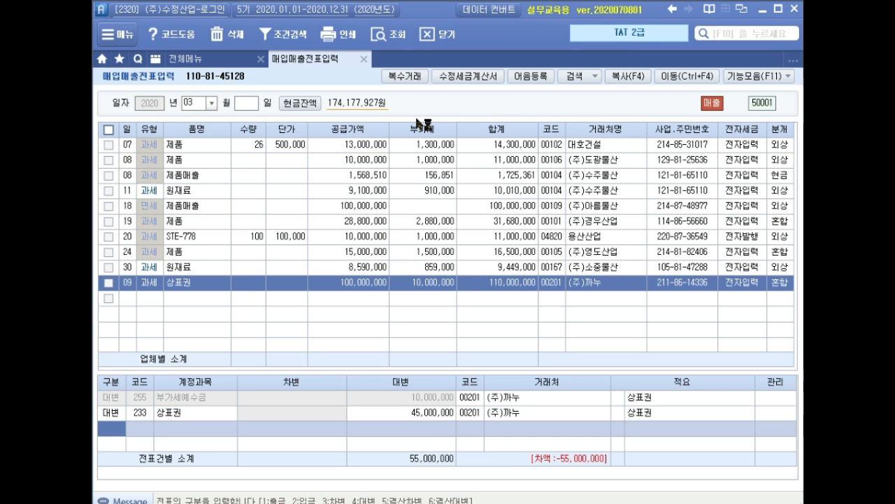
Step: Add a debit line for account 103 보통예금 with an amount of 55,000,000
{"action": "type", "text": "3"}
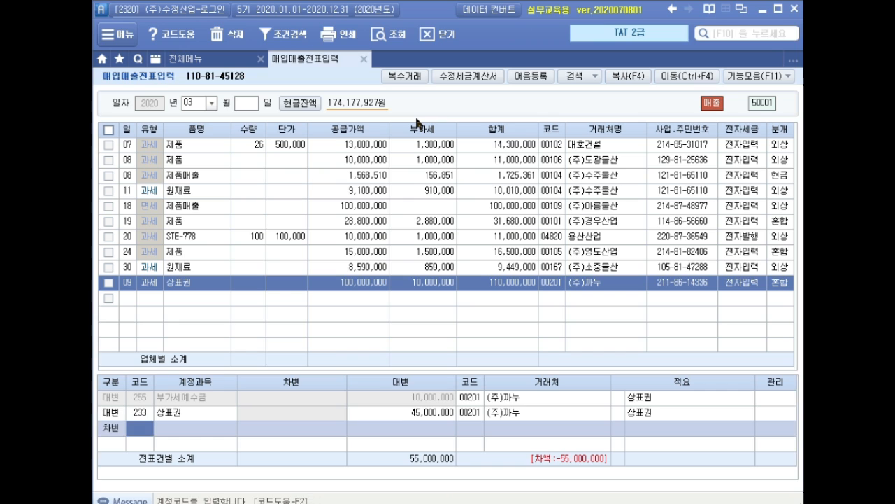
{"action": "type", "text": "103"}
{"action": "key", "text": "Return"}
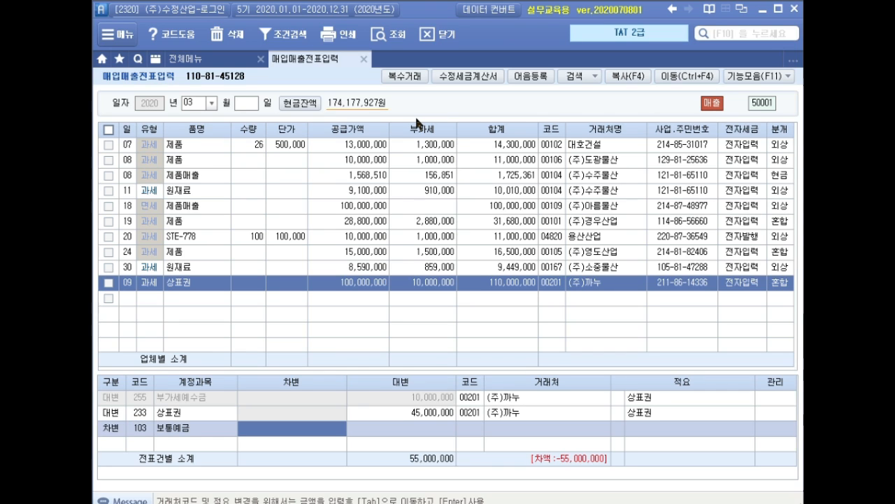
{"action": "type", "text": "55++"}
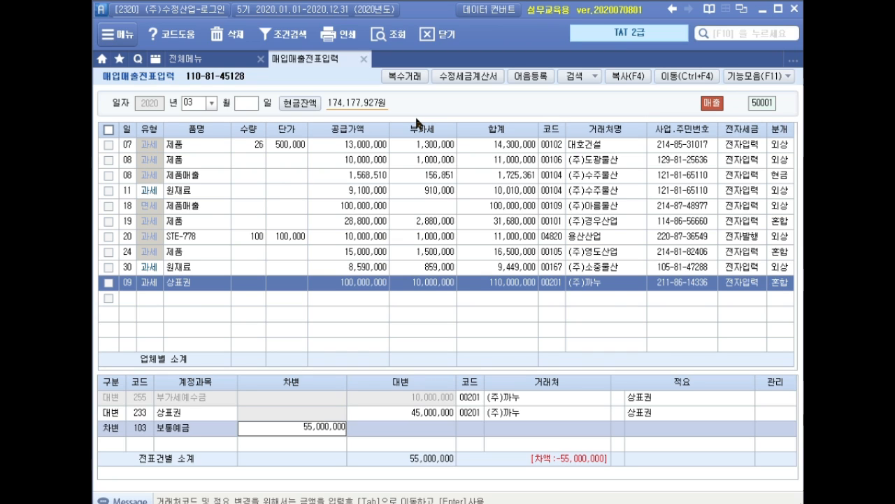
{"action": "key", "text": "Return"}
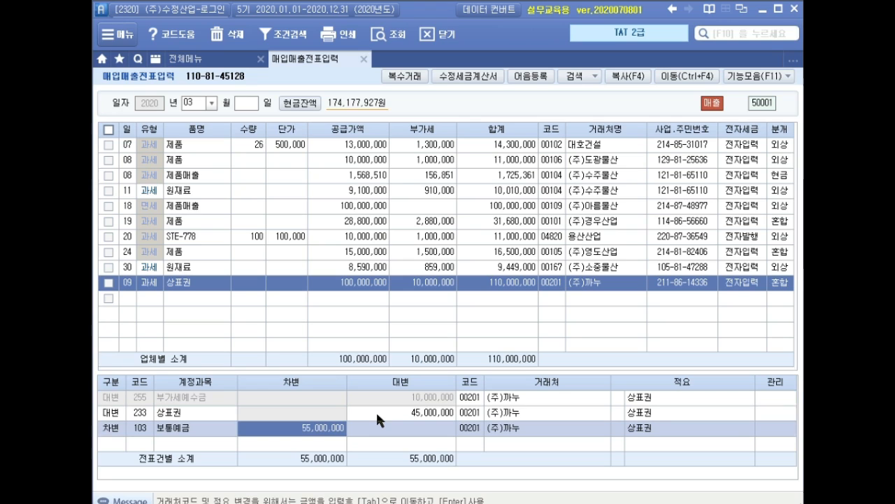
{"action": "key", "text": "Return"}
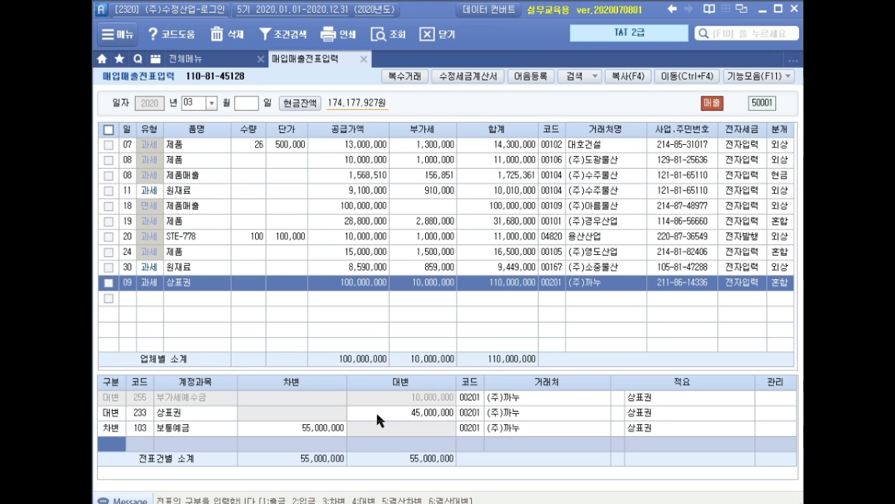
Step: Add a debit line to the March 9 entry for account 120 미수금 with an amount of 55,000,000
{"action": "type", "text": "3미수"}
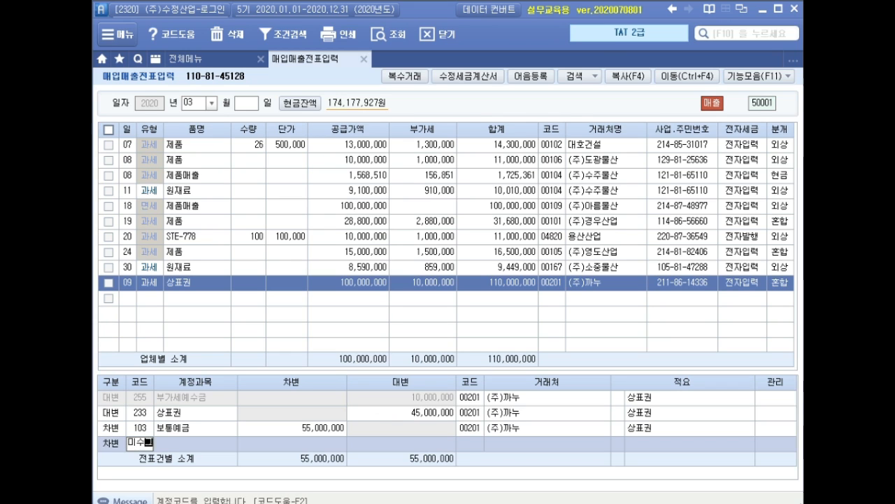
{"action": "key", "text": "Return"}
{"action": "key", "text": "Down"}
{"action": "key", "text": "Down"}
{"action": "key", "text": "Down"}
{"action": "key", "text": "Return"}
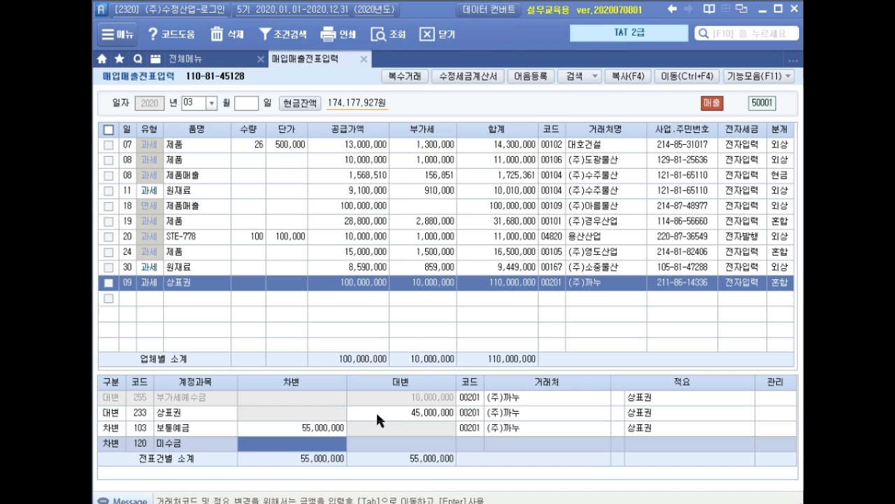
{"action": "type", "text": "55000000"}
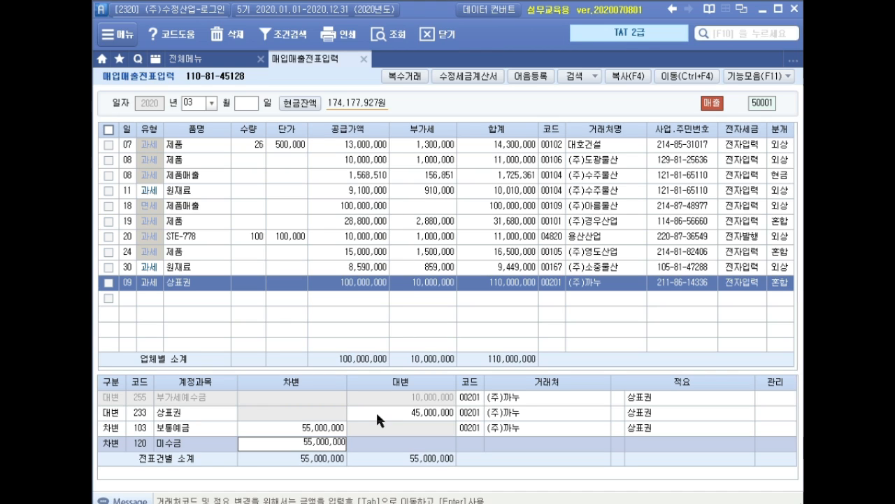
{"action": "key", "text": "Return"}
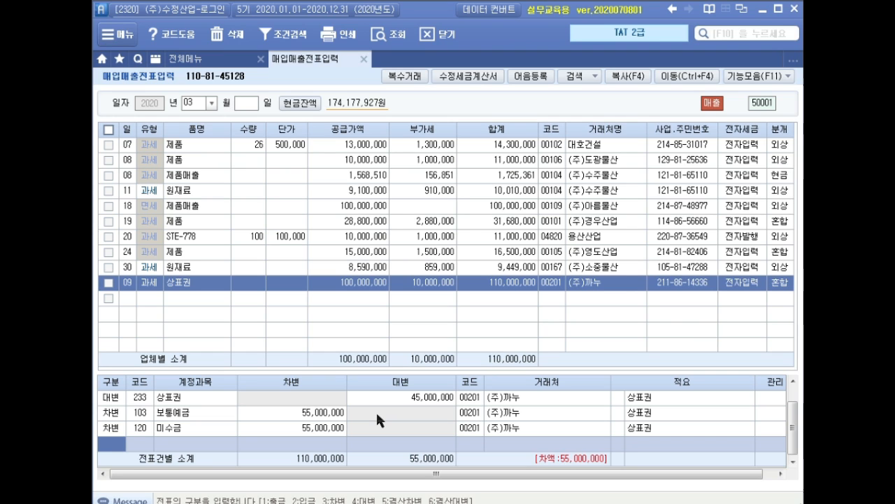
Step: Add a credit line for account 923 무형자산처분이익 with an amount of 55,000,000
{"action": "type", "text": "4"}
{"action": "type", "text": "무"}
{"action": "key", "text": "Return"}
{"action": "key", "text": "Down"}
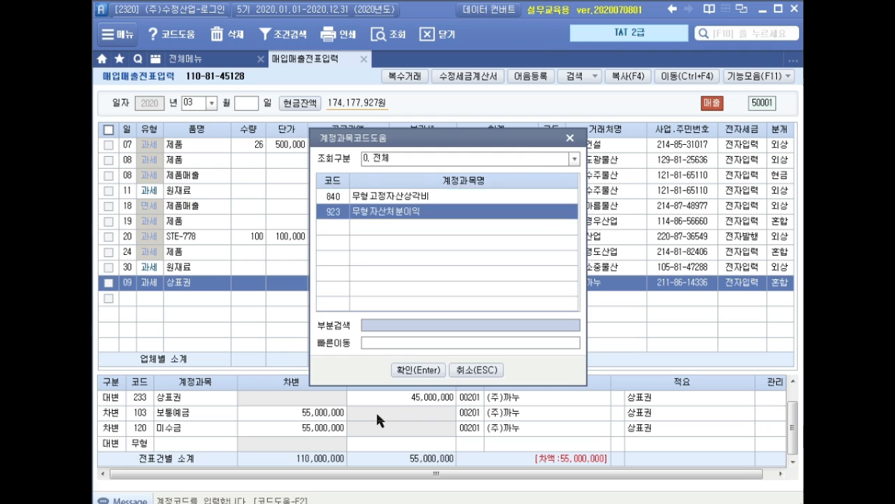
{"action": "key", "text": "Return"}
{"action": "type", "text": "55000000"}
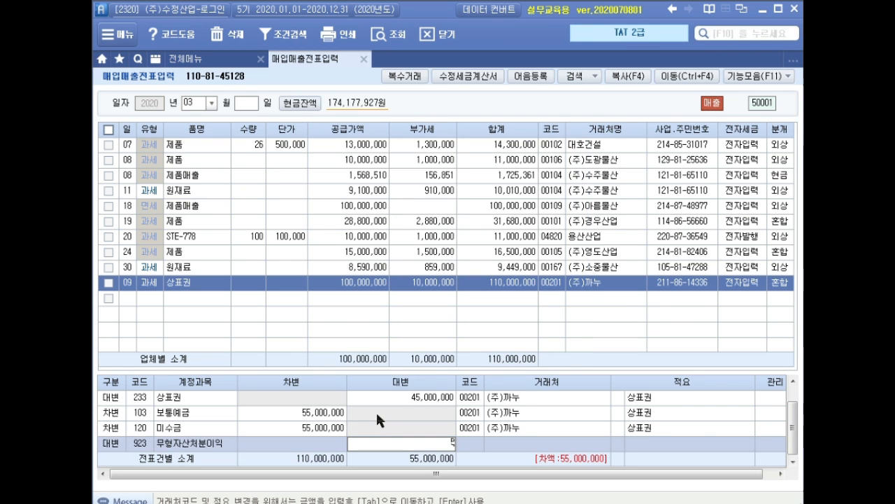
{"action": "key", "text": "Return"}
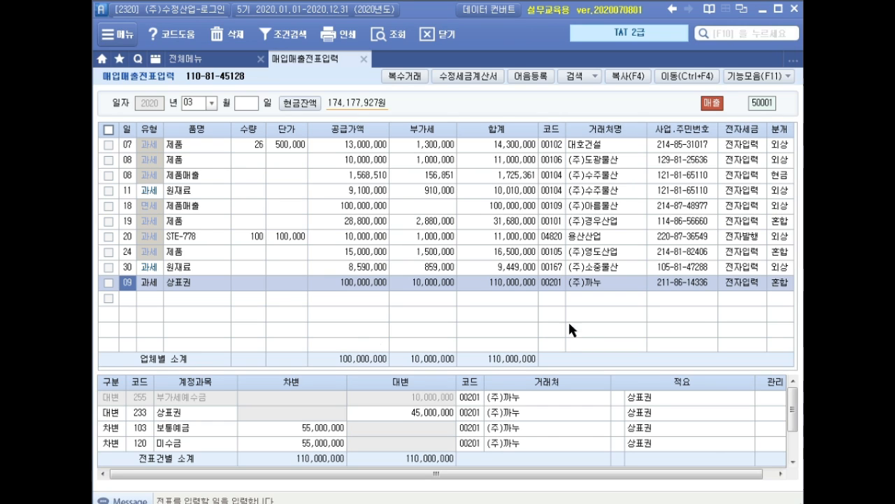
Step: Close the sales voucher screen and open 일반전표입력 for all of May (05)
{"action": "left_click", "coordinate": [363, 59]}
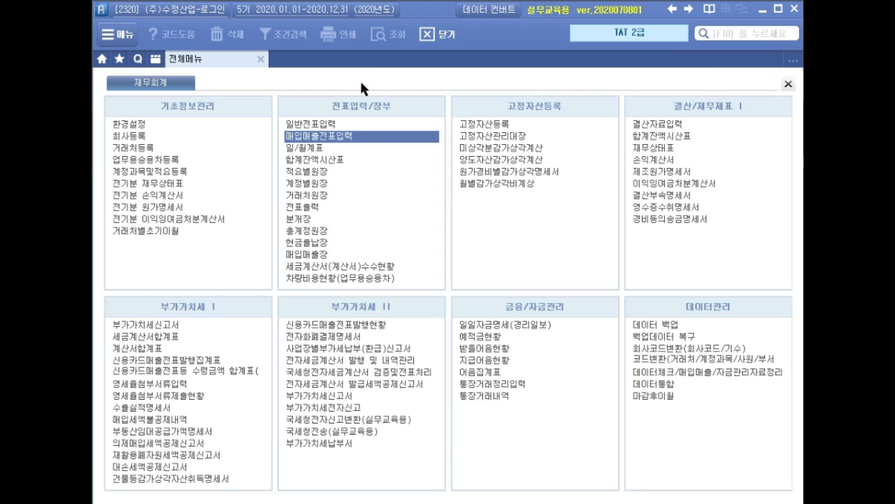
{"action": "left_click", "coordinate": [338, 126]}
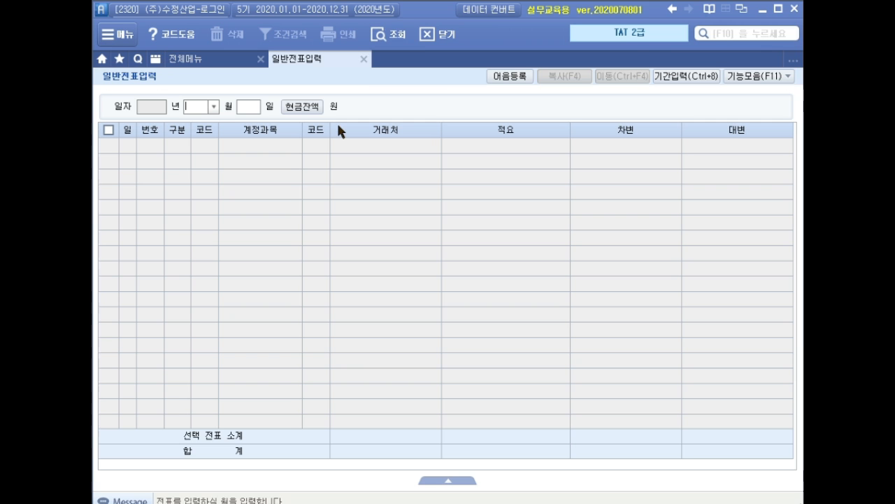
{"action": "type", "text": "05"}
{"action": "key", "text": "Return"}
Step: Enter a debit row dated the 9th for account 254 예수금 with an amount of 227,250
{"action": "type", "text": "9"}
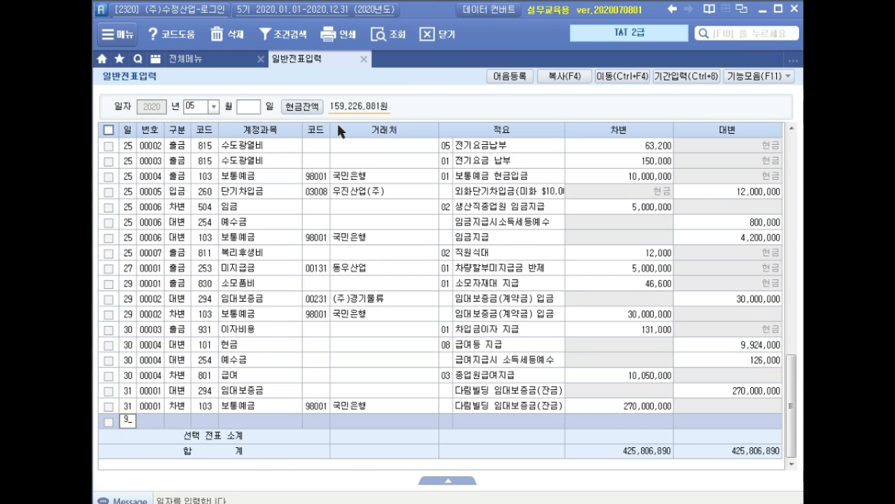
{"action": "key", "text": "Return"}
{"action": "type", "text": "3"}
{"action": "key", "text": "Return"}
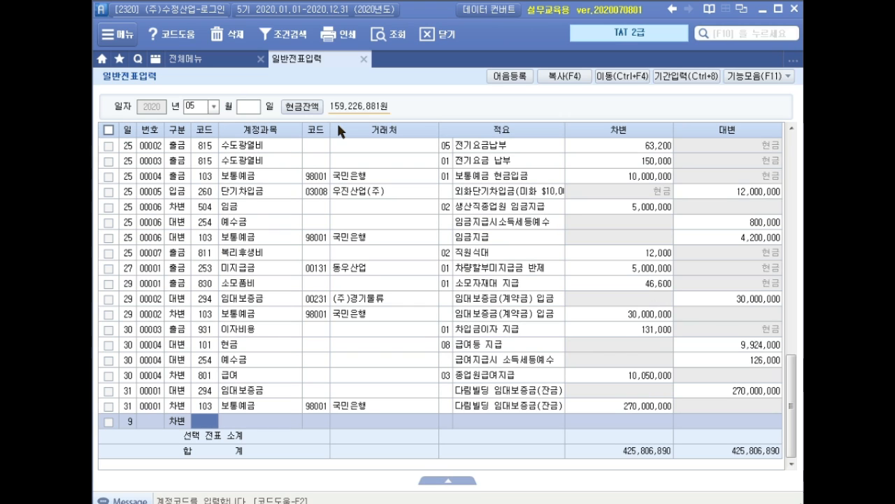
{"action": "type", "text": "예수"}
{"action": "key", "text": "Return"}
{"action": "key", "text": "Return"}
{"action": "key", "text": "Return"}
{"action": "key", "text": "Return"}
{"action": "key", "text": "Return"}
{"action": "key", "text": "Return"}
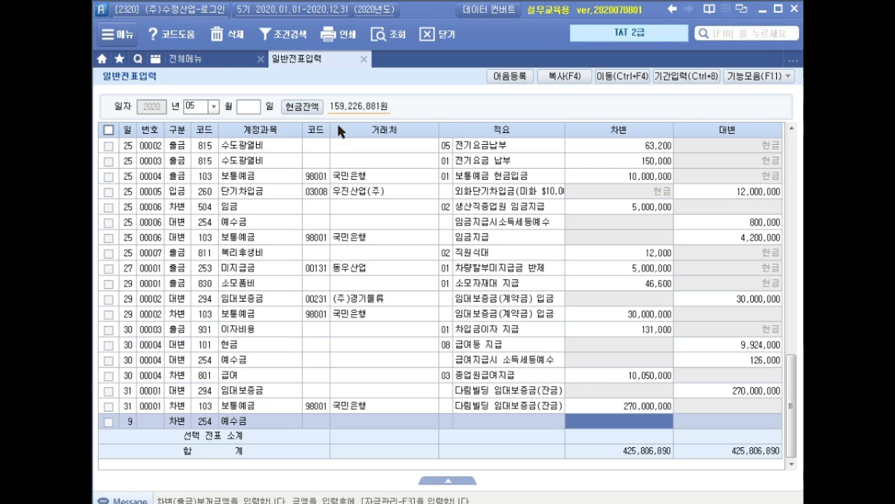
{"action": "type", "text": "227250"}
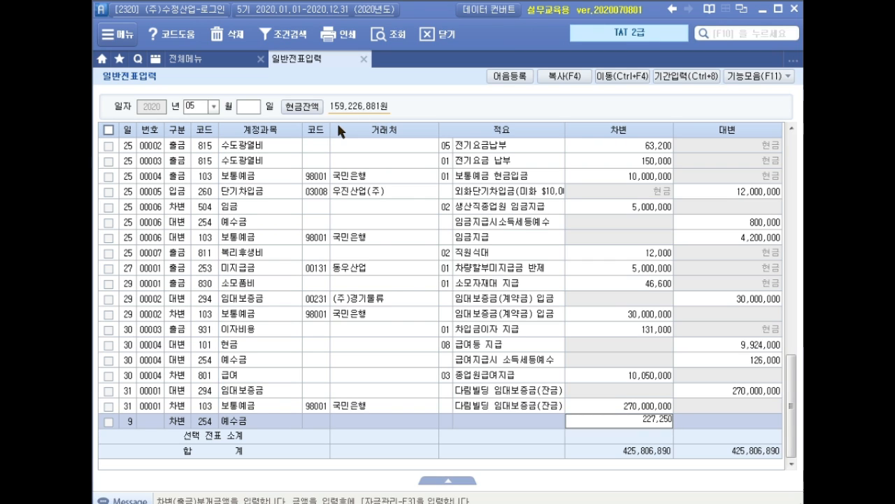
{"action": "key", "text": "Return"}
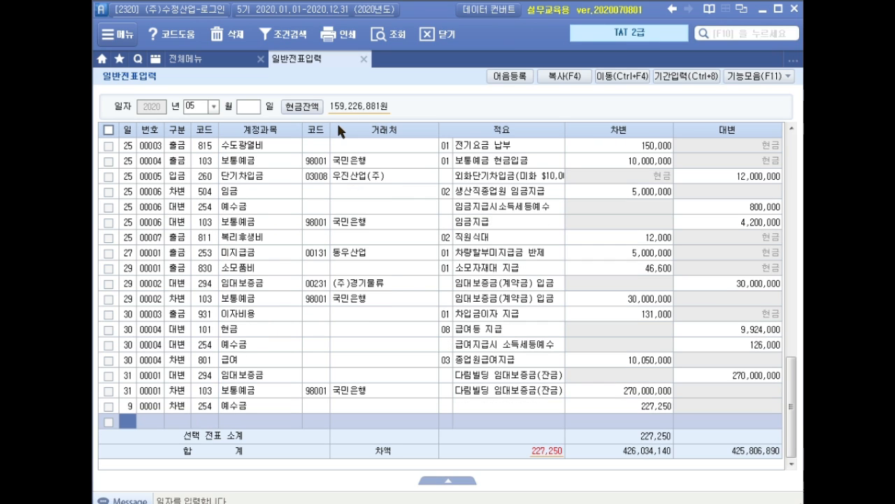
Step: Enter a second debit row dated the 9th for account 517 세금과공과금 with an amount of 56,250
{"action": "type", "text": "9"}
{"action": "key", "text": "Return"}
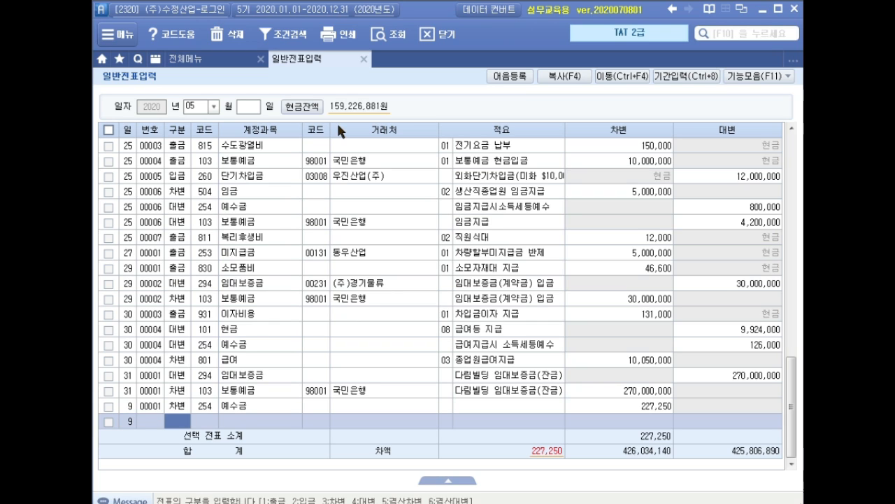
{"action": "type", "text": "3"}
{"action": "key", "text": "Return"}
{"action": "type", "text": "세금"}
{"action": "key", "text": "Return"}
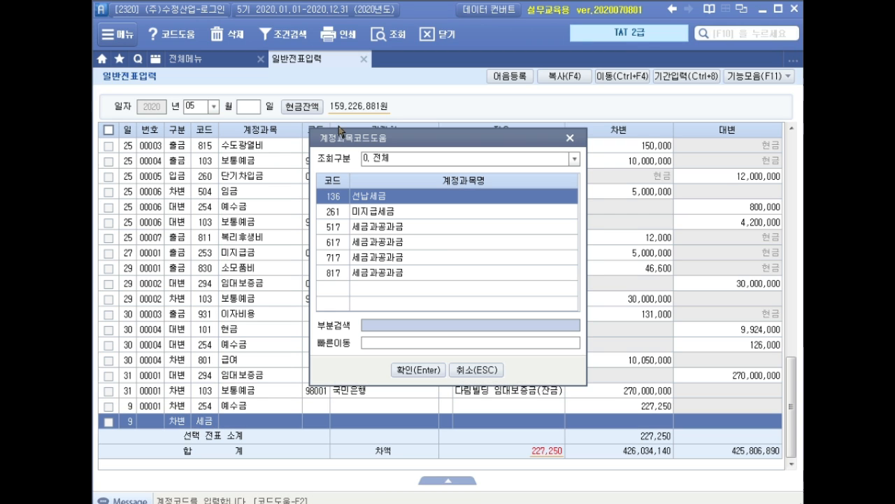
{"action": "key", "text": "Down"}
{"action": "key", "text": "Down"}
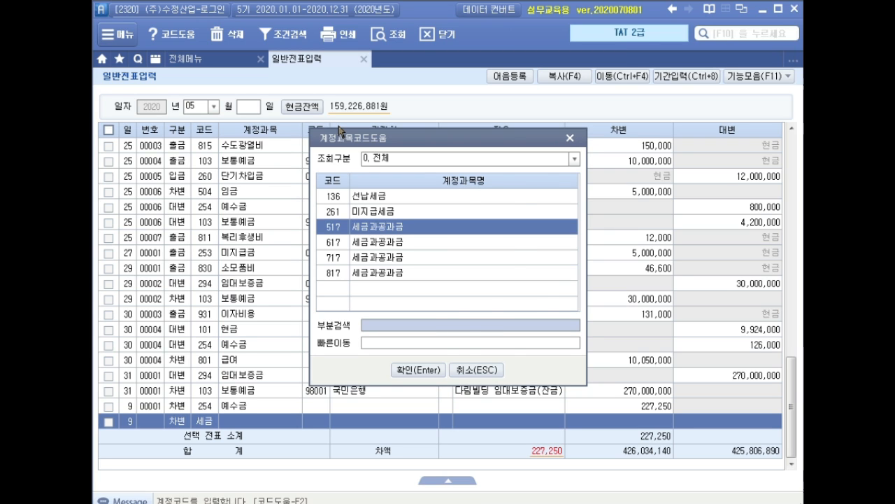
{"action": "key", "text": "Return"}
{"action": "key", "text": "Return"}
{"action": "key", "text": "Return"}
{"action": "key", "text": "Return"}
{"action": "key", "text": "Return"}
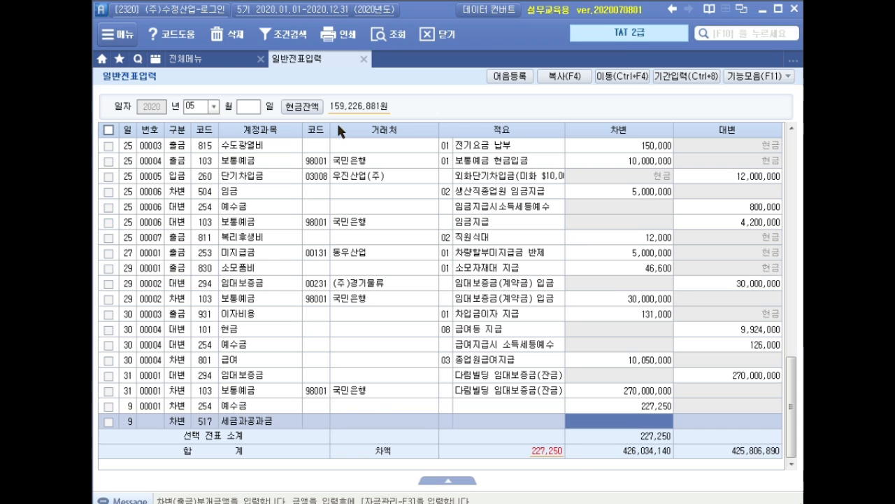
{"action": "type", "text": "56250"}
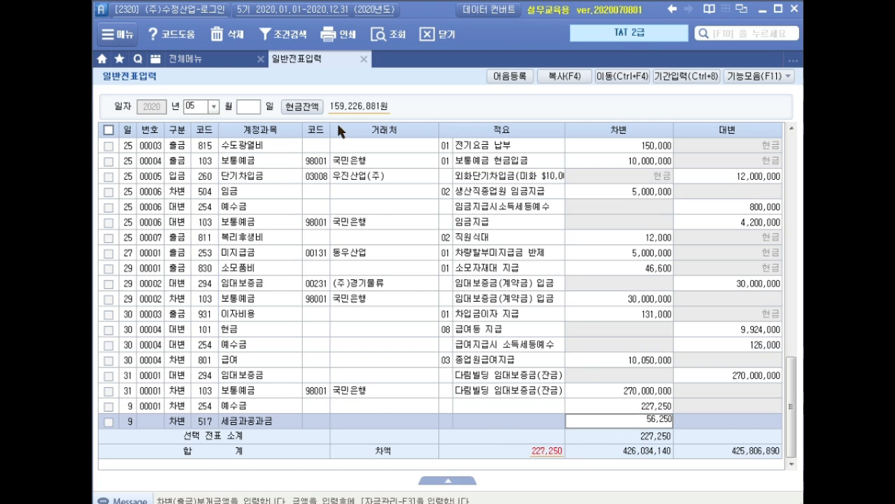
{"action": "key", "text": "Return"}
Step: Enter a third debit row dated the 9th for account 817 세금과공과금 with an amount of 171,000
{"action": "type", "text": "3"}
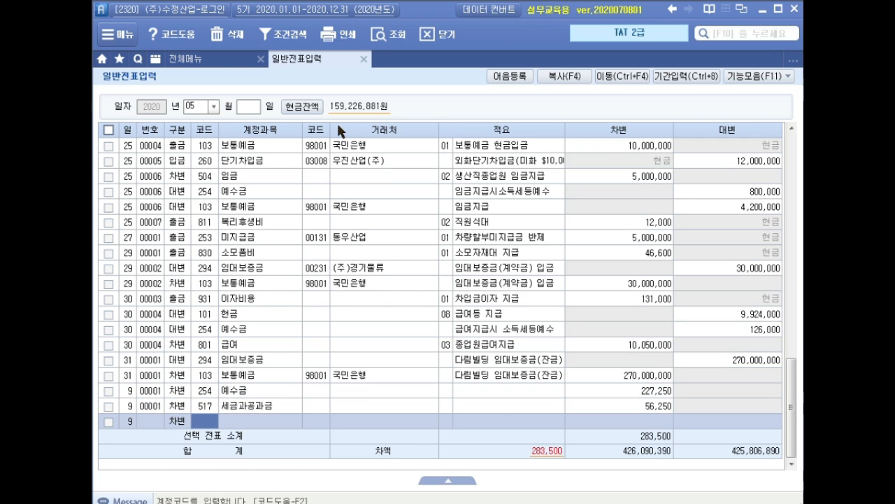
{"action": "type", "text": "세금"}
{"action": "key", "text": "Return"}
{"action": "key", "text": "Down"}
{"action": "key", "text": "Down"}
{"action": "key", "text": "Down"}
{"action": "key", "text": "Down"}
{"action": "key", "text": "Down"}
{"action": "key", "text": "Return"}
{"action": "key", "text": "Return"}
{"action": "key", "text": "Return"}
{"action": "key", "text": "Return"}
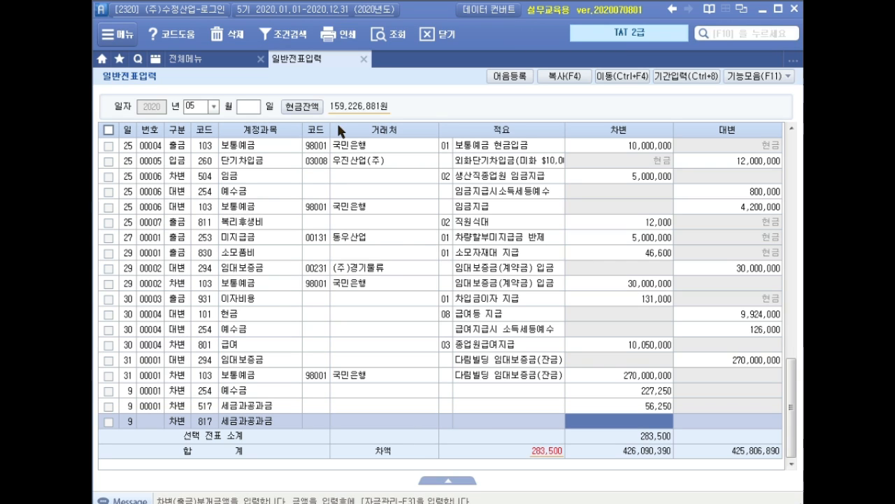
{"action": "type", "text": "1710000"}
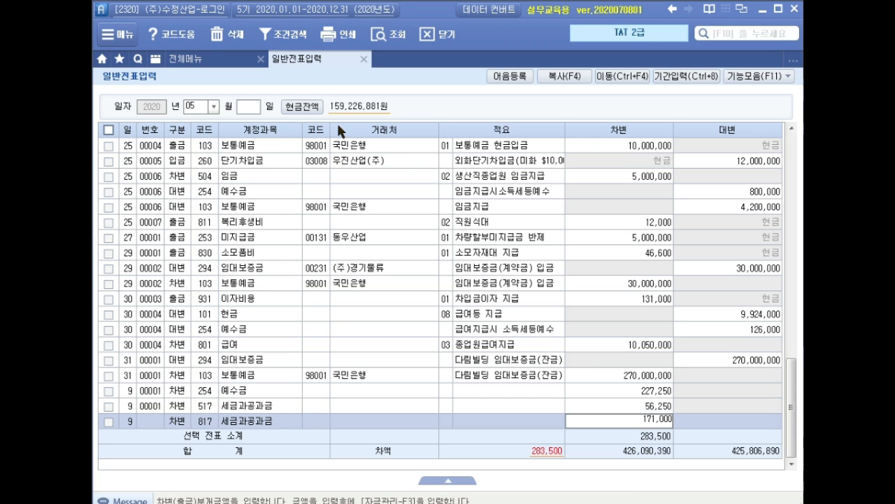
{"action": "key", "text": "Return"}
Step: Enter a credit row dated the 9th for account 103 보통예금 with 국민은행 as the counterparty and an amount of 454,500
{"action": "type", "text": "9"}
{"action": "key", "text": "Return"}
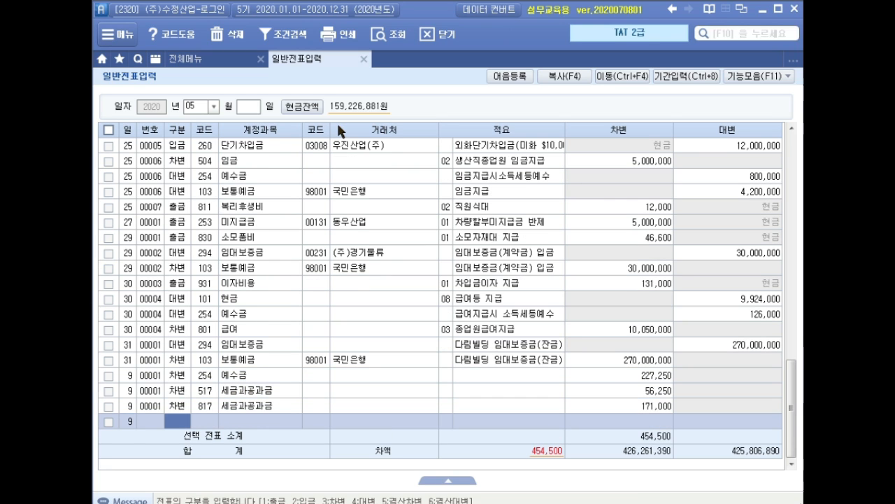
{"action": "type", "text": "4"}
{"action": "key", "text": "Return"}
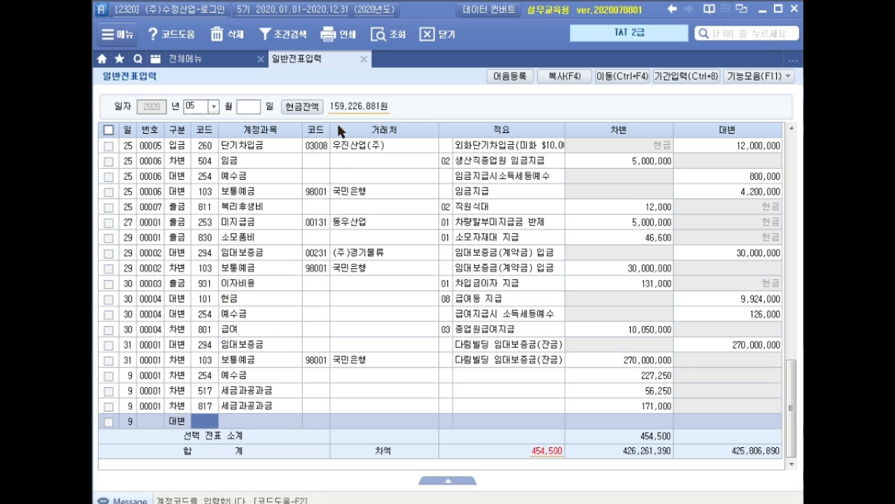
{"action": "type", "text": "103"}
{"action": "key", "text": "Return"}
{"action": "type", "text": "국민"}
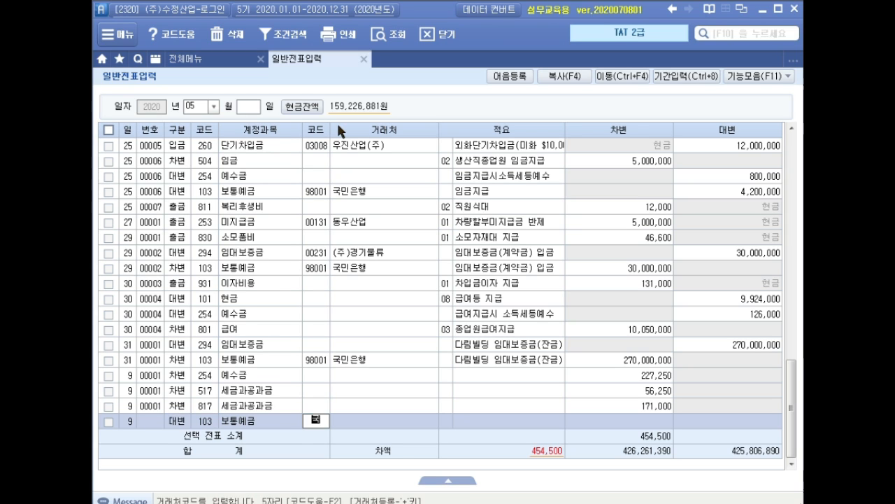
{"action": "key", "text": "Return"}
{"action": "key", "text": "Down"}
{"action": "key", "text": "Return"}
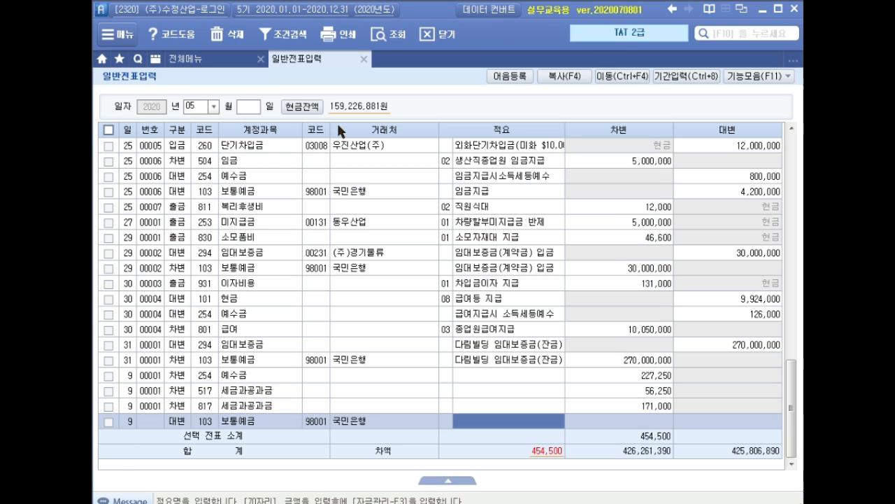
{"action": "key", "text": "Return"}
{"action": "type", "text": "454500"}
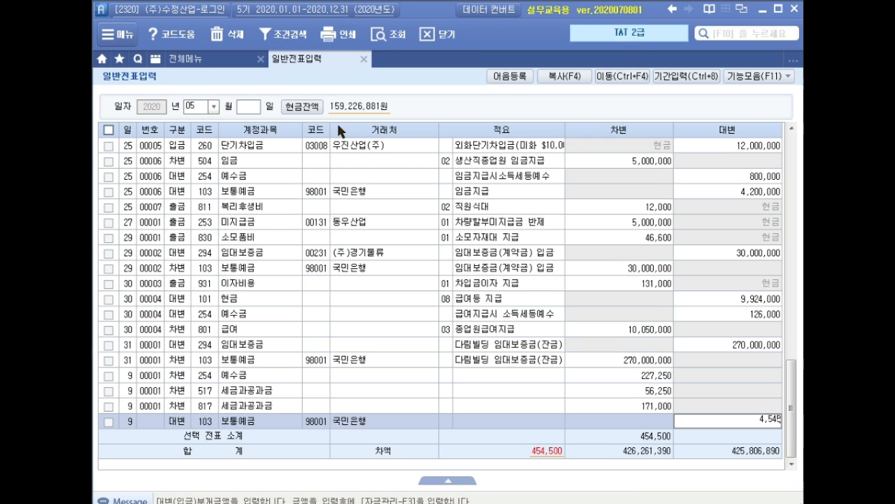
{"action": "key", "text": "Return"}
{"action": "key", "text": "Up"}
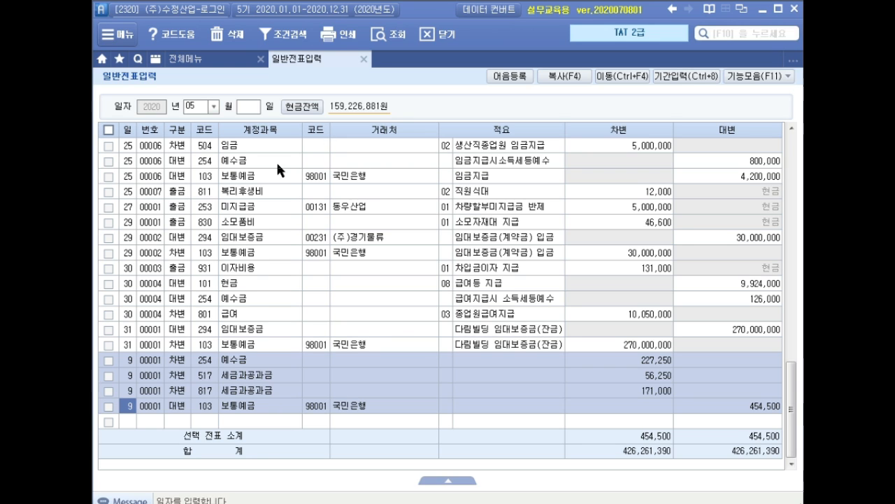
Step: Look up the July 3 general vouchers and examine the 중간배당 결의 entry for its accounts and amounts
{"action": "left_click", "coordinate": [205, 106]}
{"action": "type", "text": "7"}
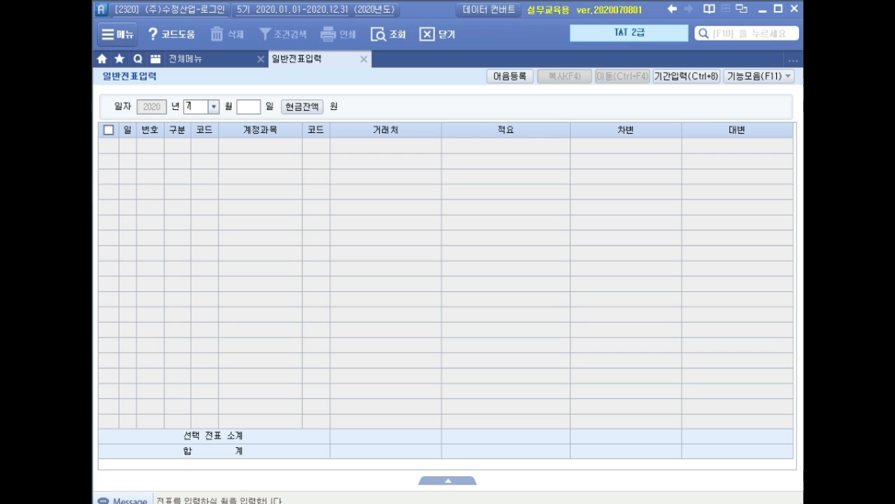
{"action": "key", "text": "Return"}
{"action": "type", "text": "3"}
{"action": "key", "text": "Return"}
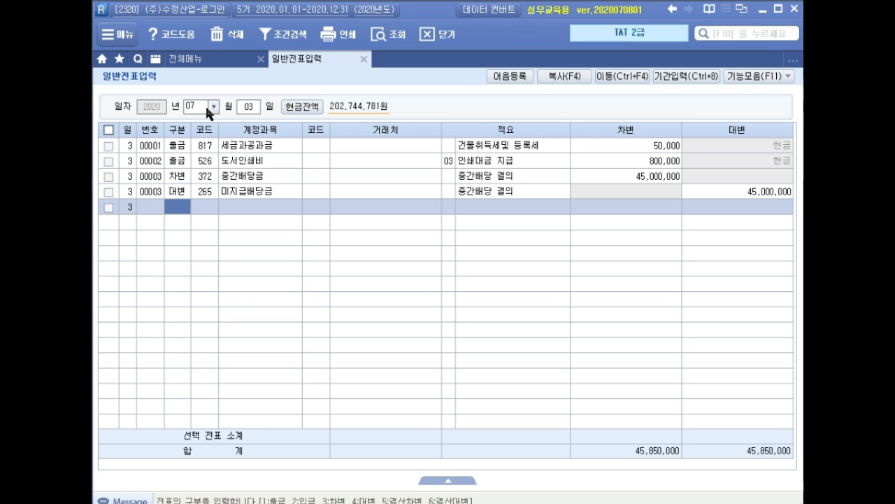
{"action": "left_click", "coordinate": [271, 176]}
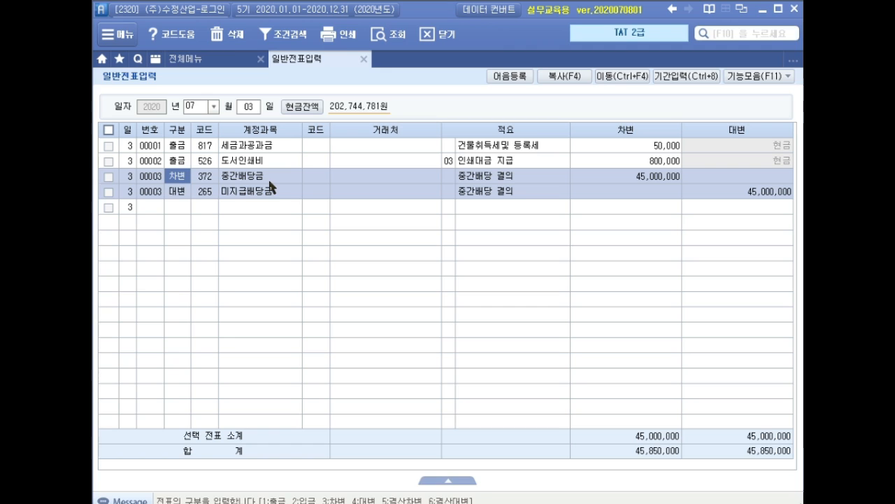
{"action": "left_click", "coordinate": [271, 193]}
{"action": "left_click", "coordinate": [722, 194]}
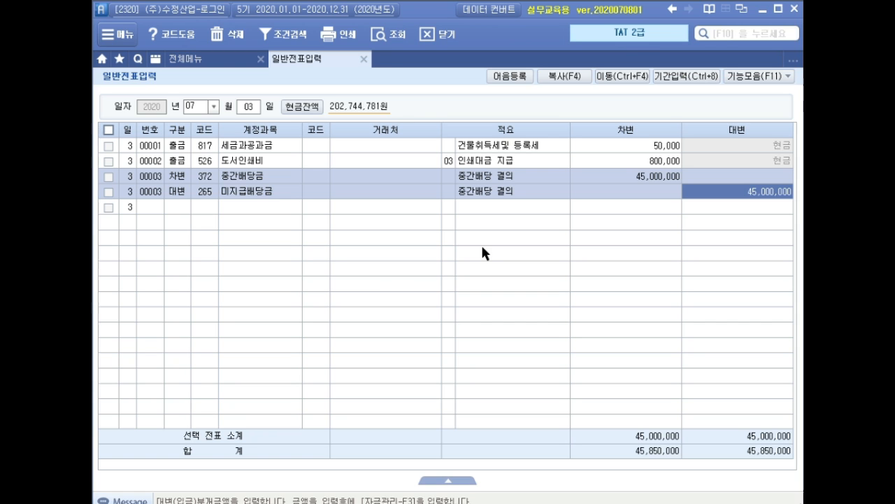
Step: List all general vouchers for July and start a new row dated the 10th
{"action": "left_click", "coordinate": [250, 106]}
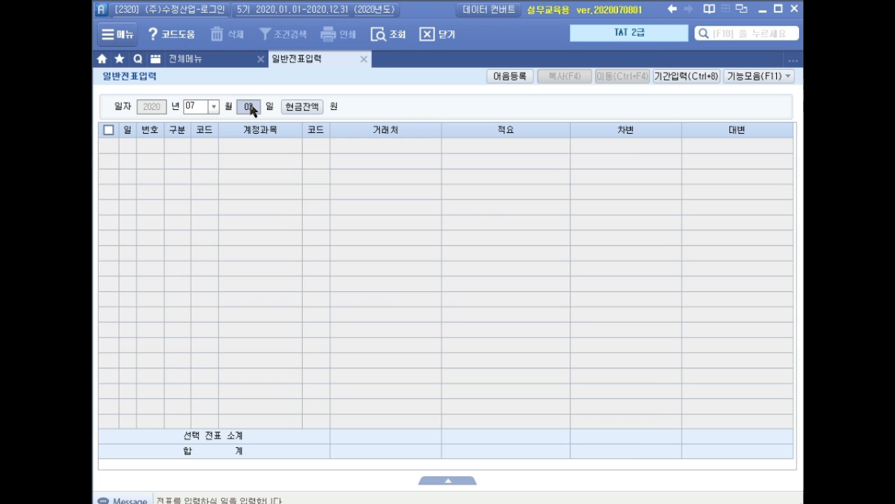
{"action": "key", "text": "BackSpace"}
{"action": "key", "text": "Return"}
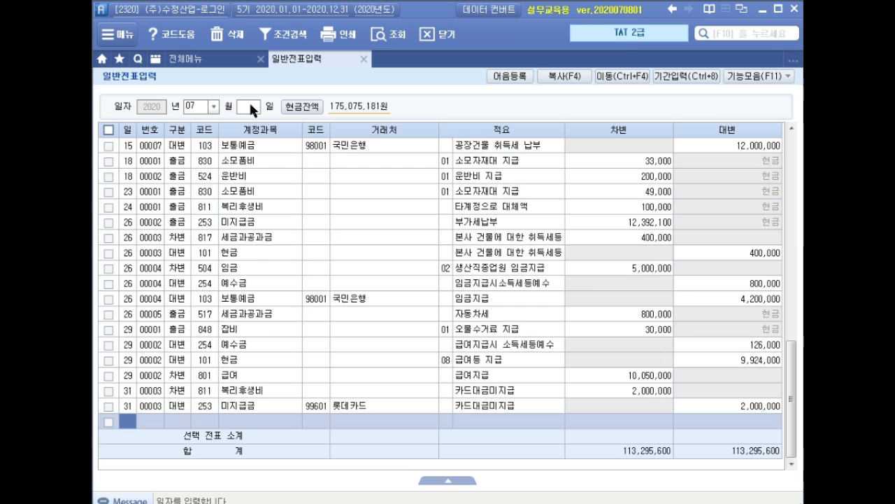
{"action": "type", "text": "10"}
{"action": "key", "text": "Return"}
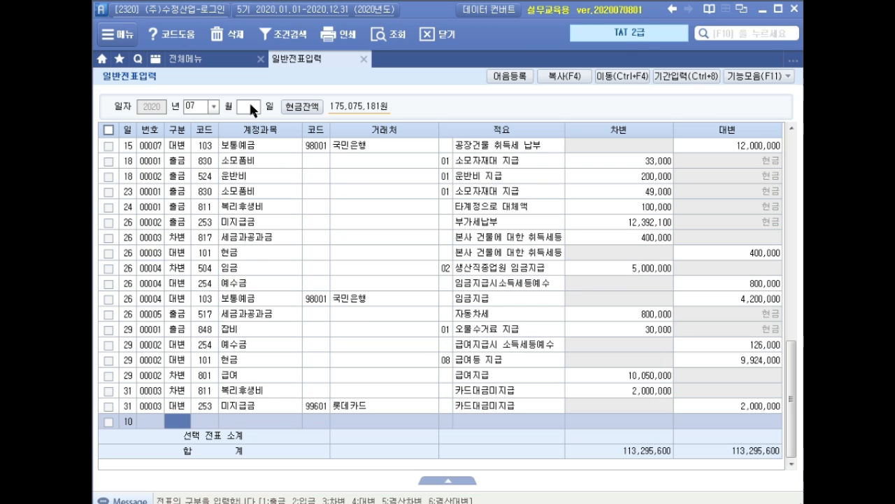
Step: Fill the row dated the 10th as a debit to account 265 미지급배당금 with an amount of 45,000,000
{"action": "type", "text": "3미지"}
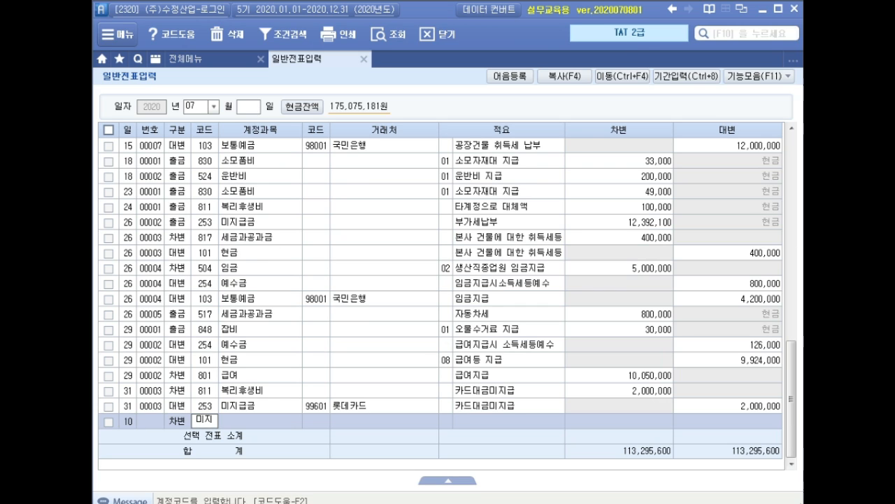
{"action": "key", "text": "Return"}
{"action": "key", "text": "Down"}
{"action": "key", "text": "Down"}
{"action": "key", "text": "Down"}
{"action": "key", "text": "Return"}
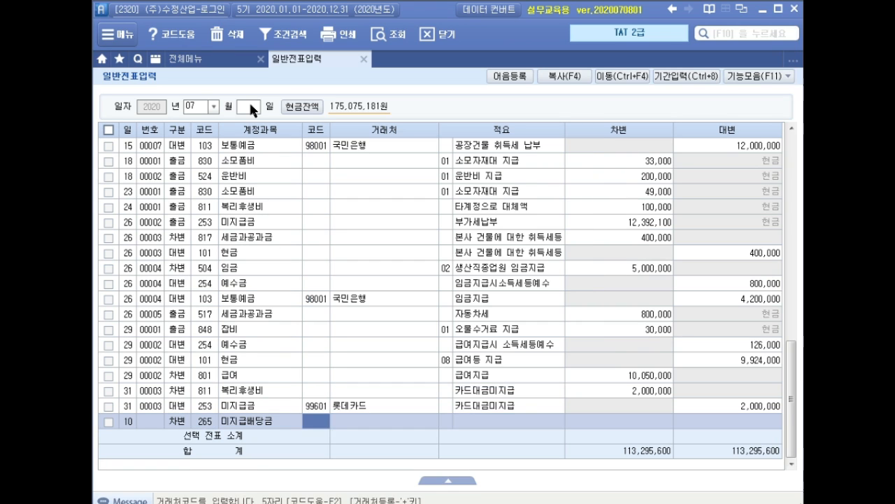
{"action": "key", "text": "Return"}
{"action": "key", "text": "Return"}
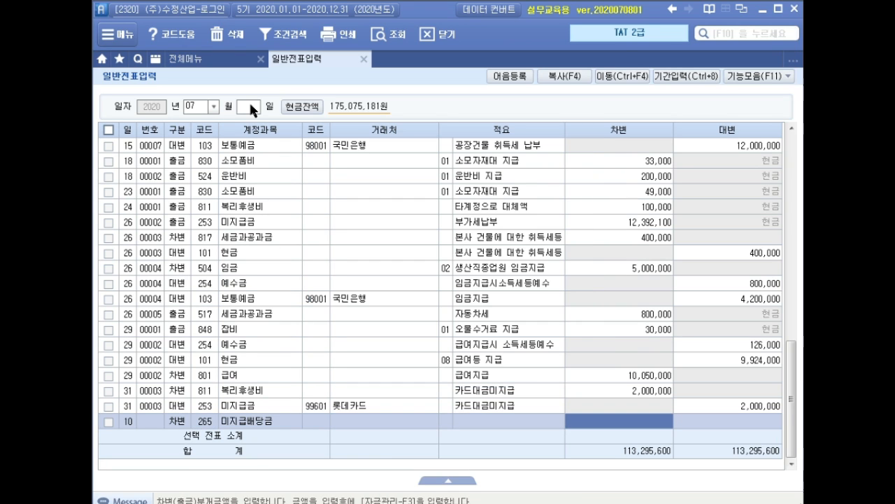
{"action": "type", "text": "45000000"}
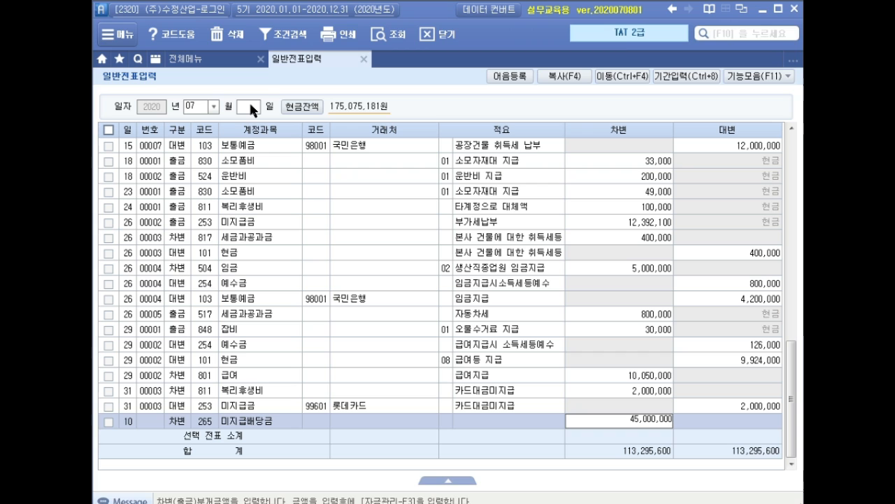
{"action": "key", "text": "Return"}
Step: Enter a credit row dated the 10th for account 254 예수금 with an amount of 6,930,000
{"action": "key", "text": "Return"}
{"action": "type", "text": "4예수"}
{"action": "key", "text": "Return"}
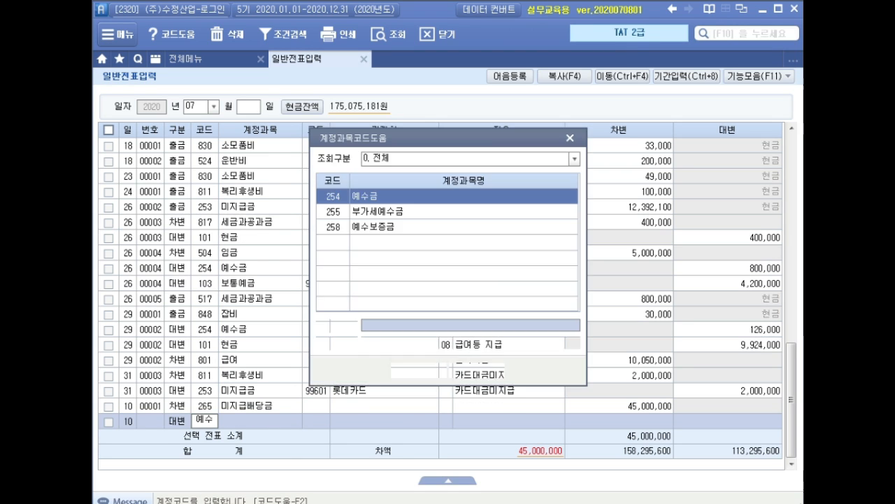
{"action": "key", "text": "Return"}
{"action": "key", "text": "Return"}
{"action": "key", "text": "Return"}
{"action": "key", "text": "Return"}
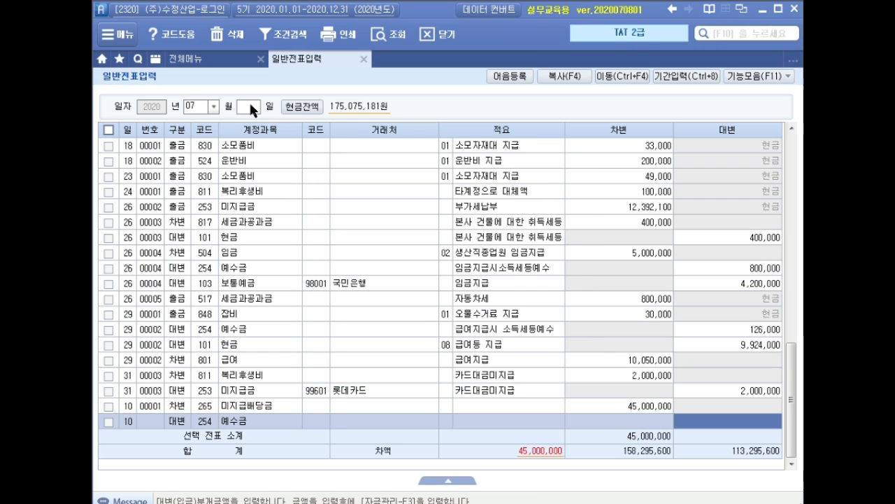
{"action": "type", "text": "6"}
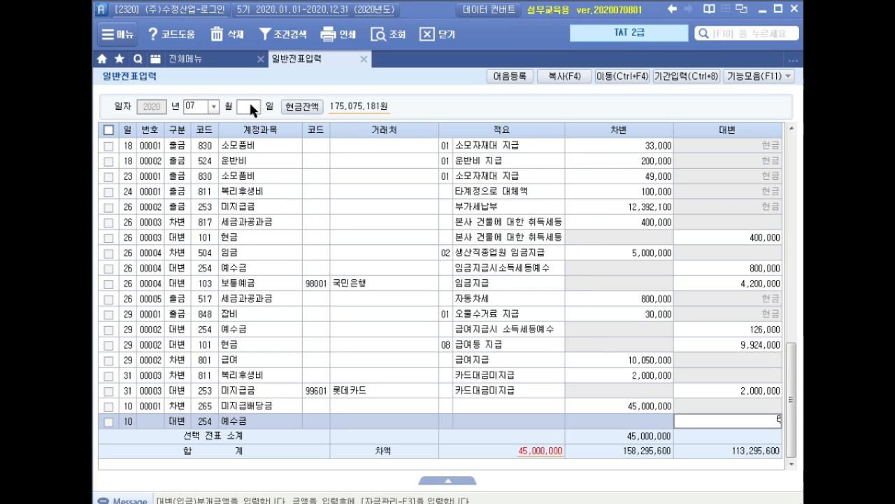
{"action": "type", "text": ",930,000"}
{"action": "key", "text": "Return"}
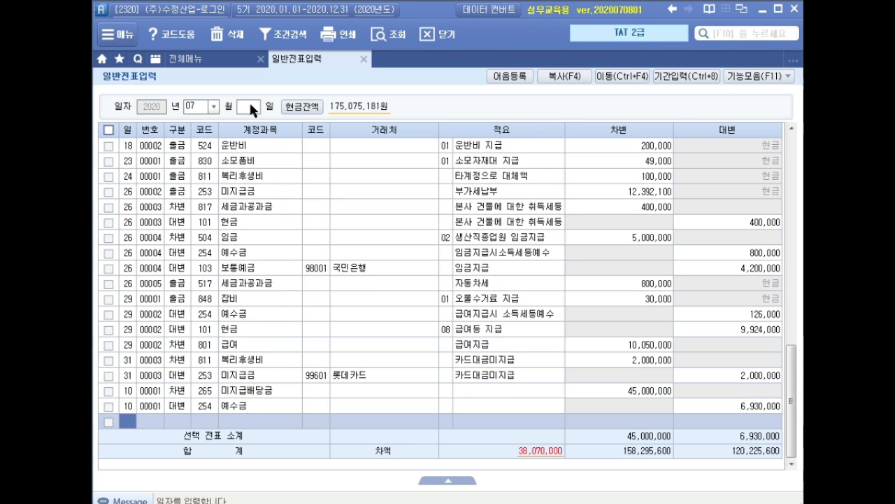
Step: Enter a credit row dated the 10th for account 103 보통예금 with 국민은행 as the counterparty and an amount of 38,070,000
{"action": "key", "text": "Return"}
{"action": "type", "text": "4103"}
{"action": "key", "text": "Return"}
{"action": "type", "text": "국민"}
{"action": "key", "text": "Return"}
{"action": "key", "text": "Down"}
{"action": "key", "text": "Return"}
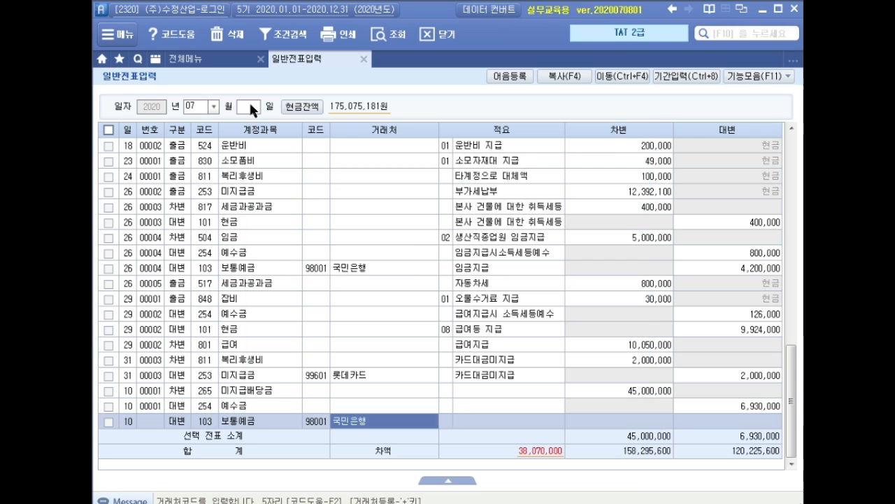
{"action": "key", "text": "Return"}
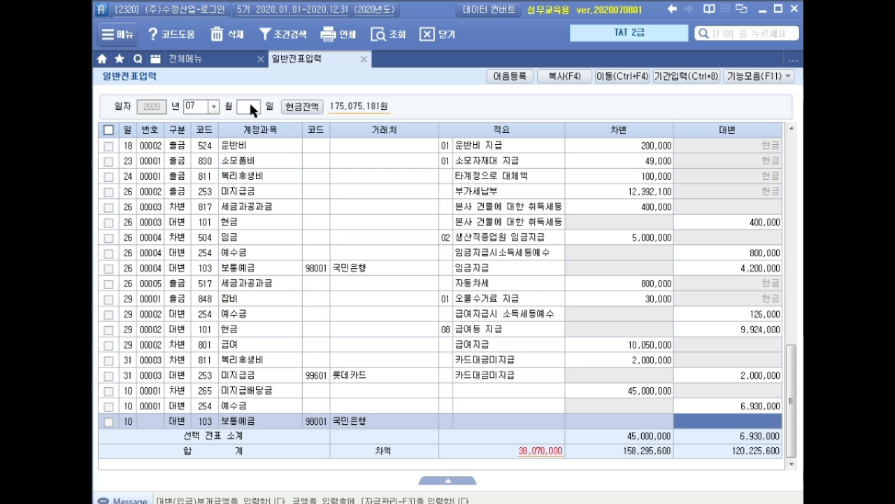
{"action": "type", "text": "38070000"}
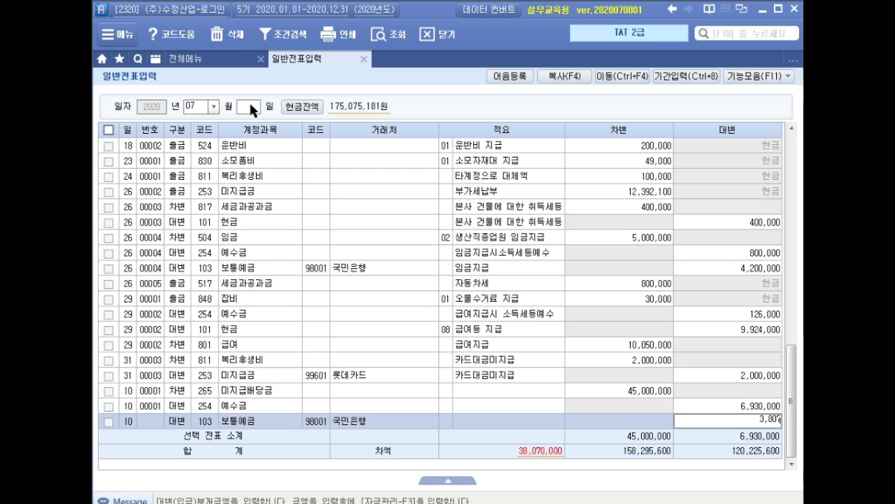
{"action": "key", "text": "Return"}
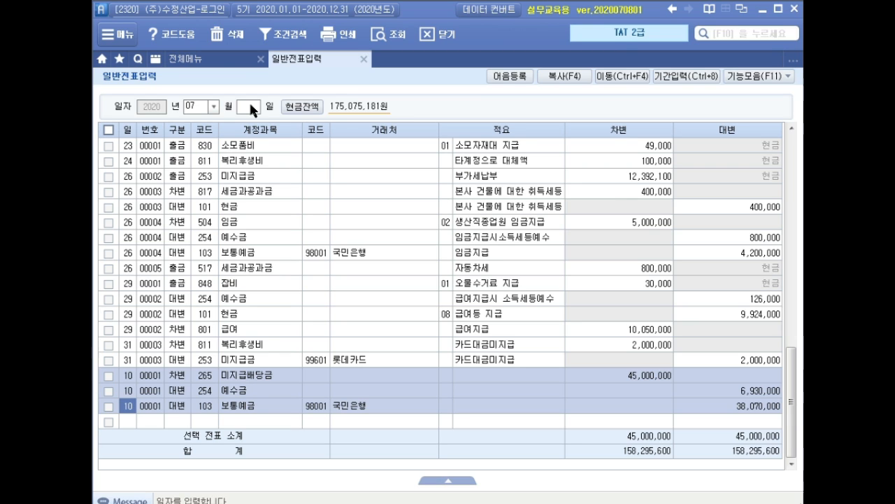
Step: Close 일반전표입력, open 매입매출전표입력 for June, and start a new row dated the 10th
{"action": "left_click", "coordinate": [364, 60]}
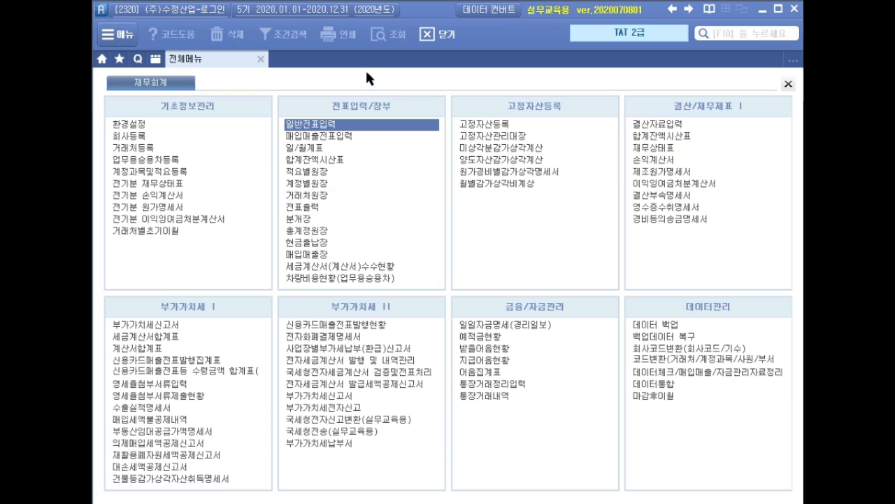
{"action": "left_click", "coordinate": [357, 137]}
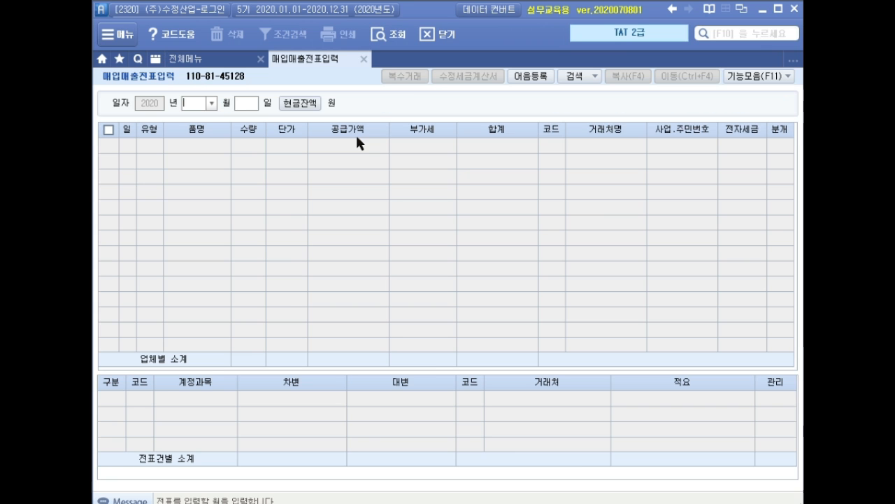
{"action": "type", "text": "06"}
{"action": "key", "text": "Return"}
{"action": "key", "text": "Return"}
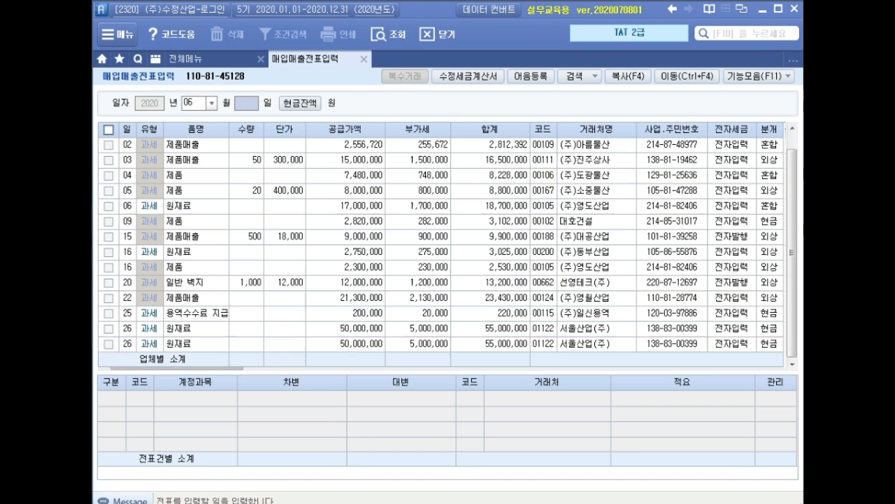
{"action": "type", "text": "10"}
{"action": "key", "text": "Return"}
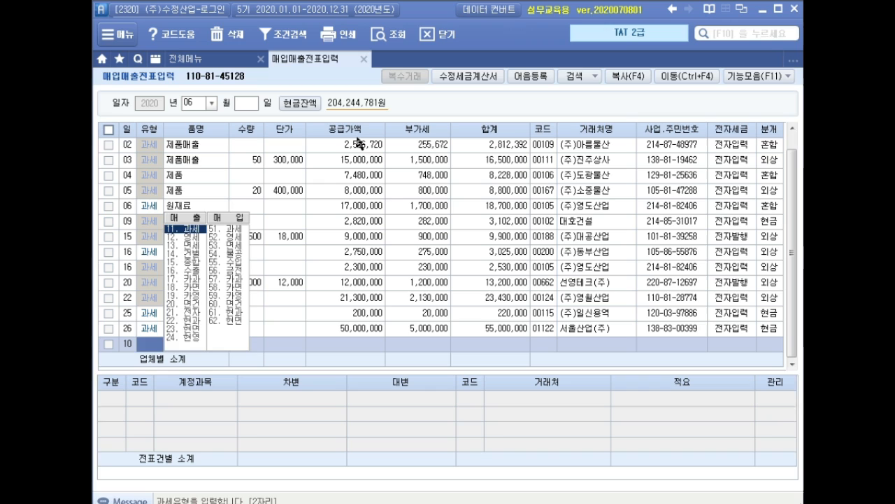
Step: Enter a type 11 과세 sale of 실크 벽지 with a quantity of 60 and a unit price of 40,000
{"action": "type", "text": "11"}
{"action": "key", "text": "Return"}
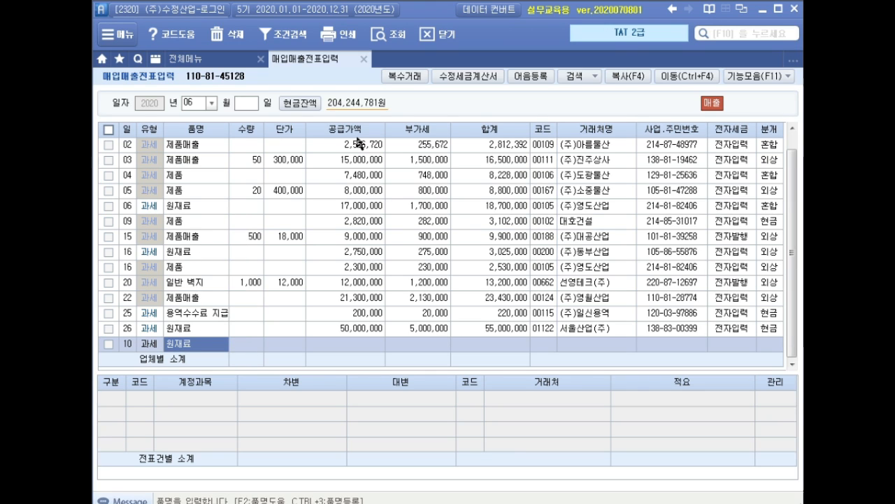
{"action": "type", "text": "실크"}
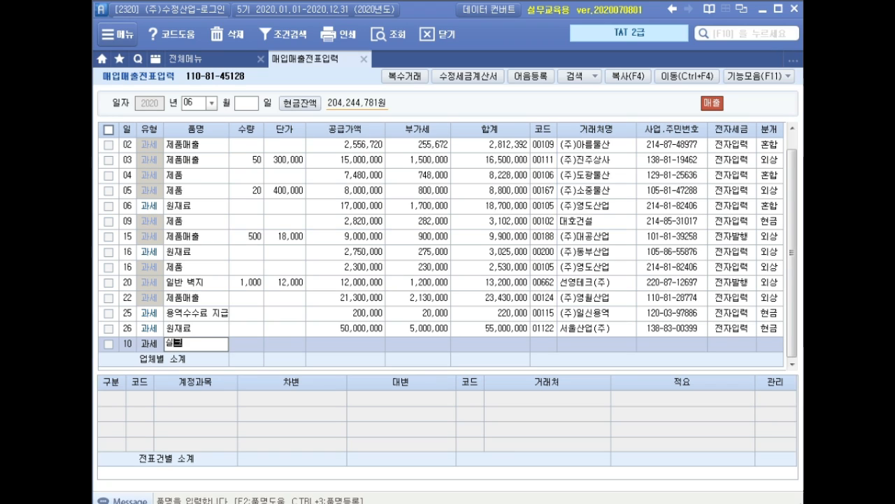
{"action": "type", "text": " 벽지"}
{"action": "key", "text": "Return"}
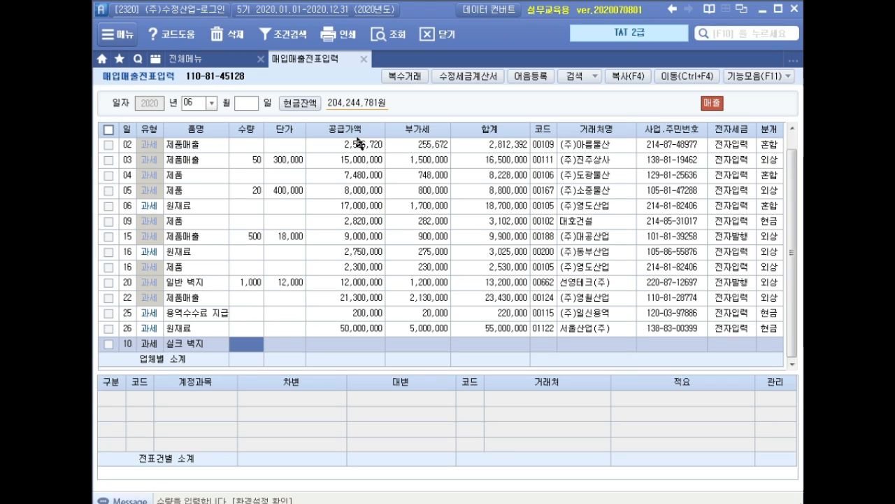
{"action": "type", "text": "60"}
{"action": "key", "text": "Return"}
{"action": "type", "text": "400000"}
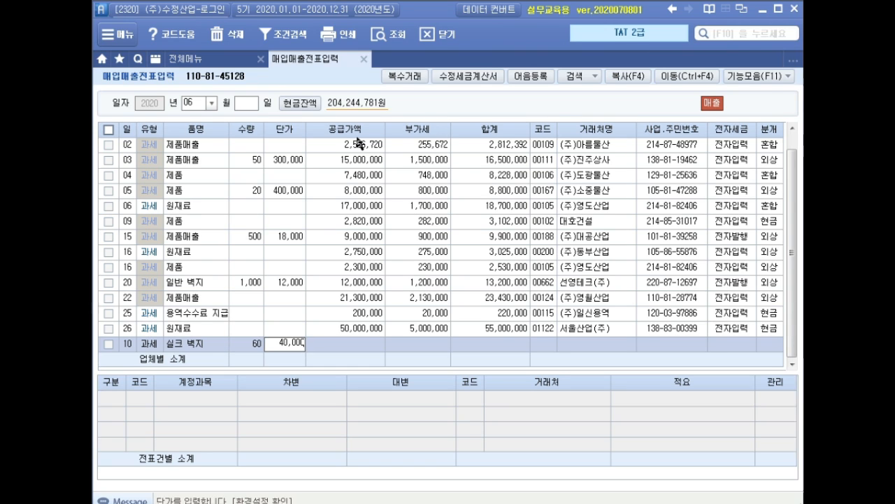
{"action": "key", "text": "Return"}
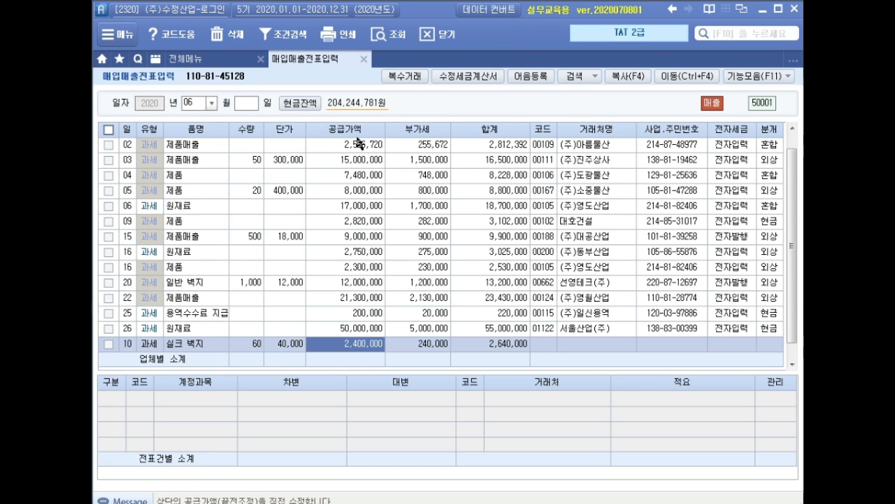
{"action": "key", "text": "Return"}
{"action": "key", "text": "Return"}
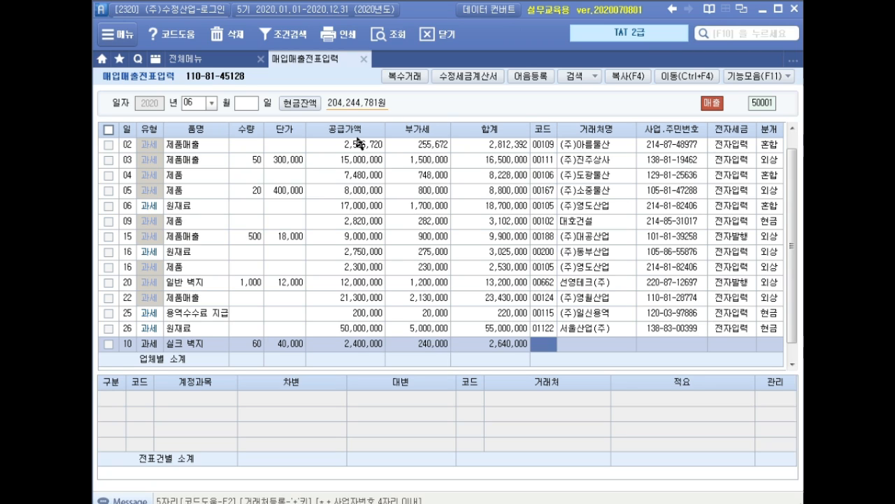
Step: Assign (주)유영인테리어 as the sale's counterparty, leave the electronic tax invoice field blank, and set its 분개 type to 혼합
{"action": "type", "text": "ㅏㅏ이"}
{"action": "key", "text": "BackSpace"}
{"action": "key", "text": "BackSpace"}
{"action": "key", "text": "BackSpace"}
{"action": "key", "text": "BackSpace"}
{"action": "type", "text": "ㅇㅠ림"}
{"action": "key", "text": "Return"}
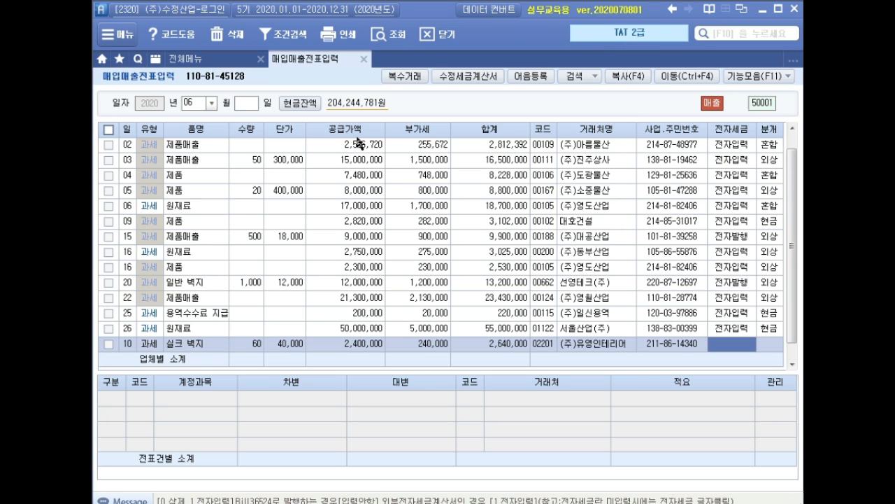
{"action": "key", "text": "Return"}
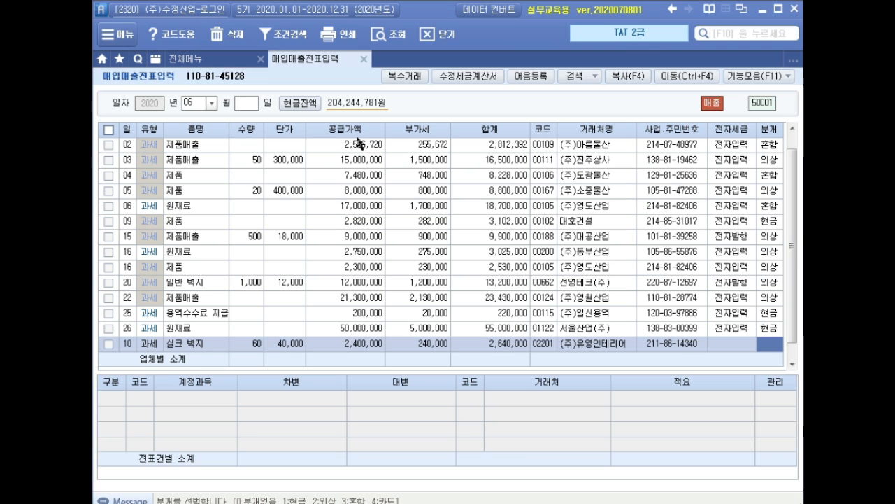
{"action": "type", "text": "3"}
{"action": "key", "text": "Return"}
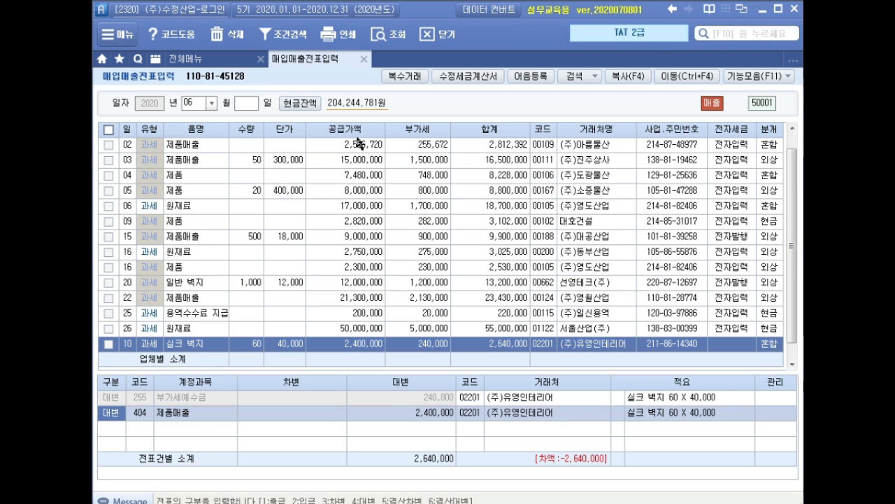
Step: Add a debit line to the sale's journal entry for account 259 선수금 with an amount of 240,000
{"action": "key", "text": "Return"}
{"action": "key", "text": "Return"}
{"action": "key", "text": "Return"}
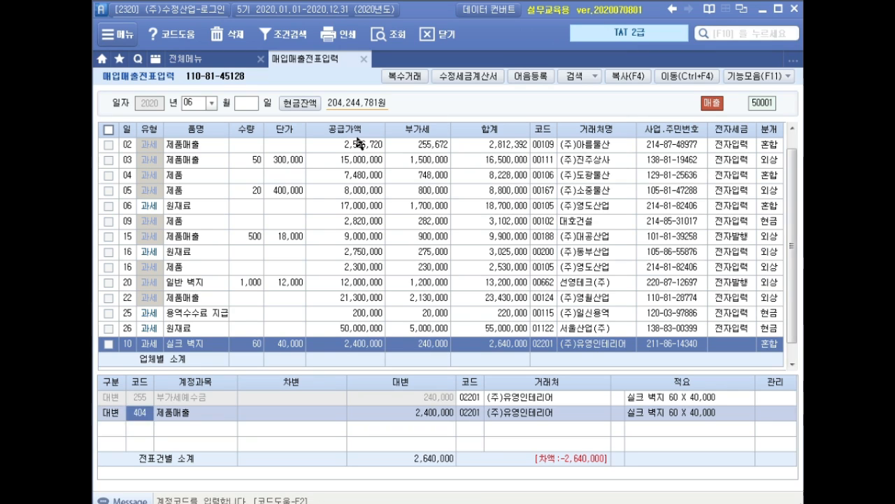
{"action": "type", "text": "3"}
{"action": "key", "text": "Return"}
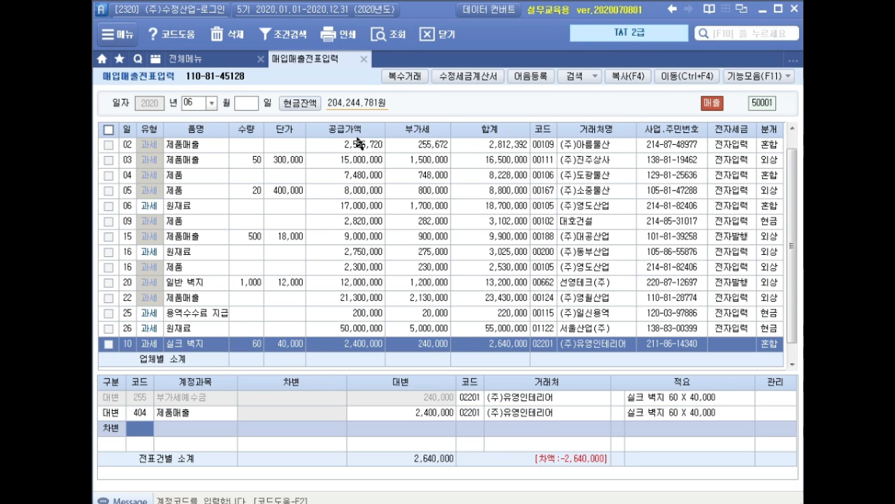
{"action": "type", "text": "선수"}
{"action": "key", "text": "Return"}
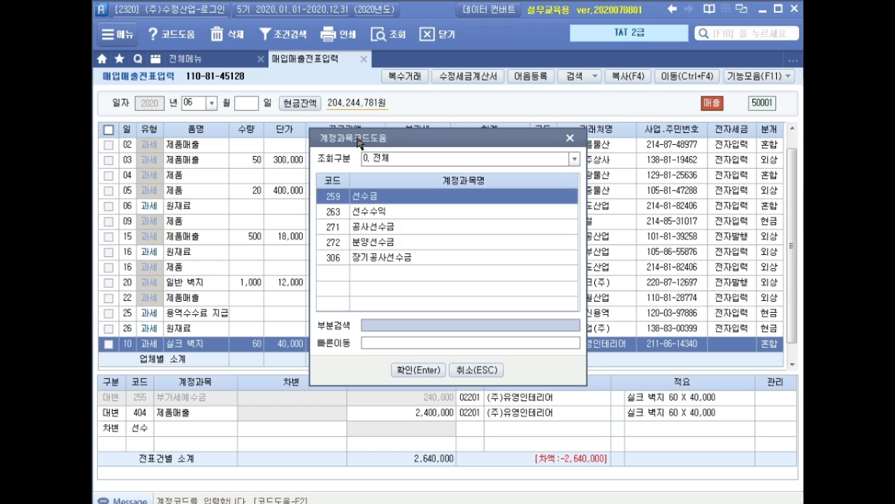
{"action": "key", "text": "Return"}
{"action": "type", "text": "2400000"}
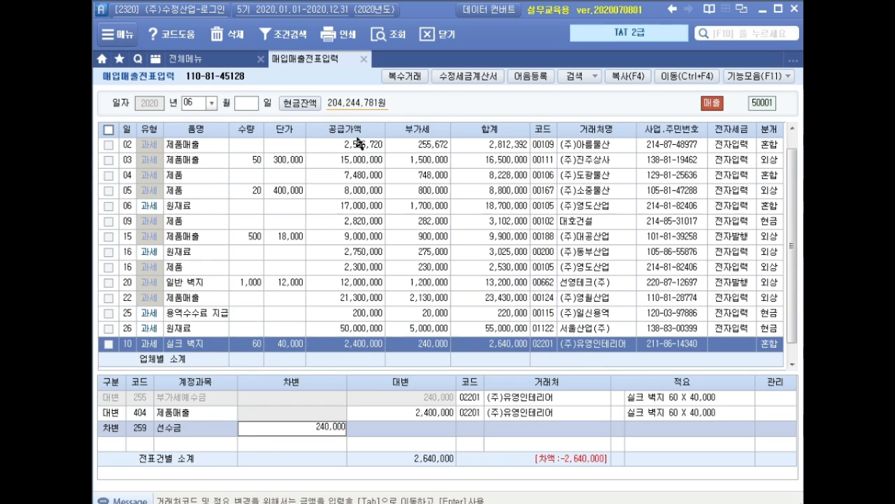
{"action": "key", "text": "Return"}
{"action": "key", "text": "Return"}
{"action": "key", "text": "Return"}
Step: Add a debit line for account 108 외상매출금 with an amount of 2,400,000 and complete the sale's journal entry
{"action": "type", "text": "외상"}
{"action": "key", "text": "Return"}
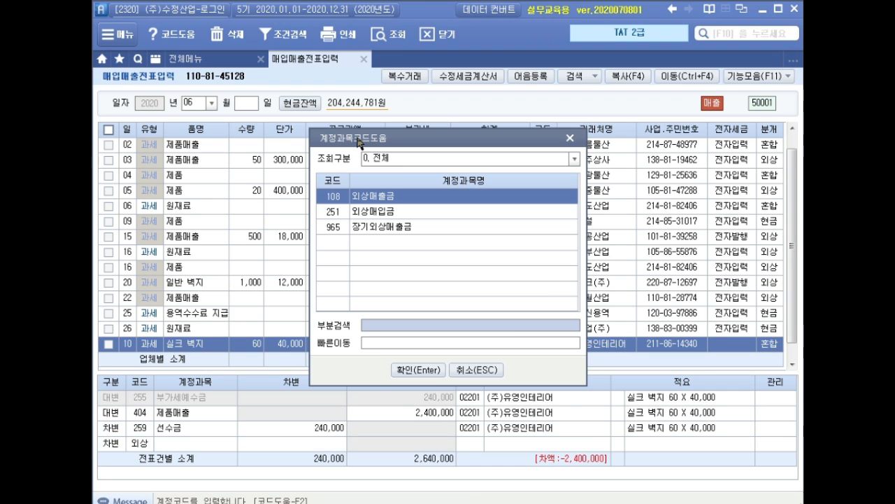
{"action": "key", "text": "Return"}
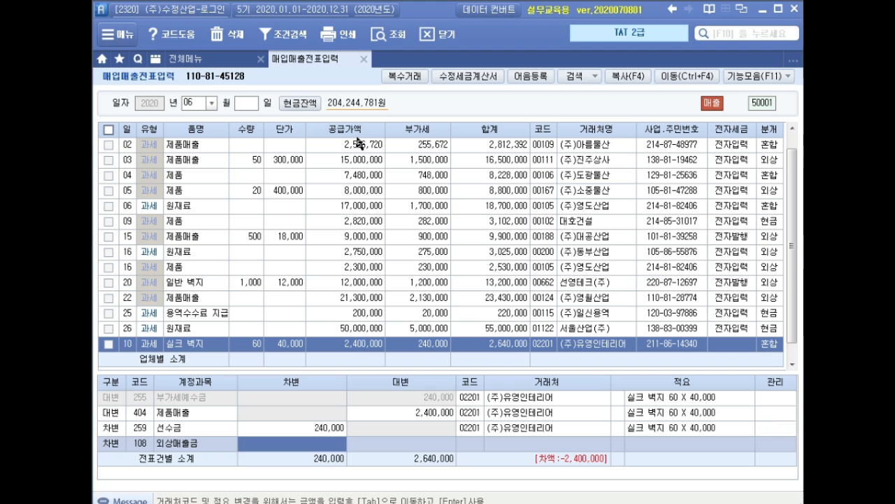
{"action": "type", "text": "2400000"}
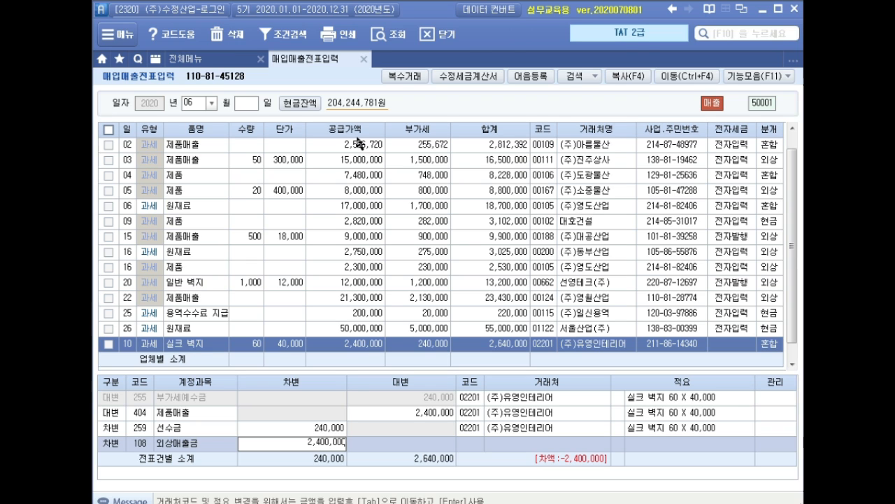
{"action": "key", "text": "Return"}
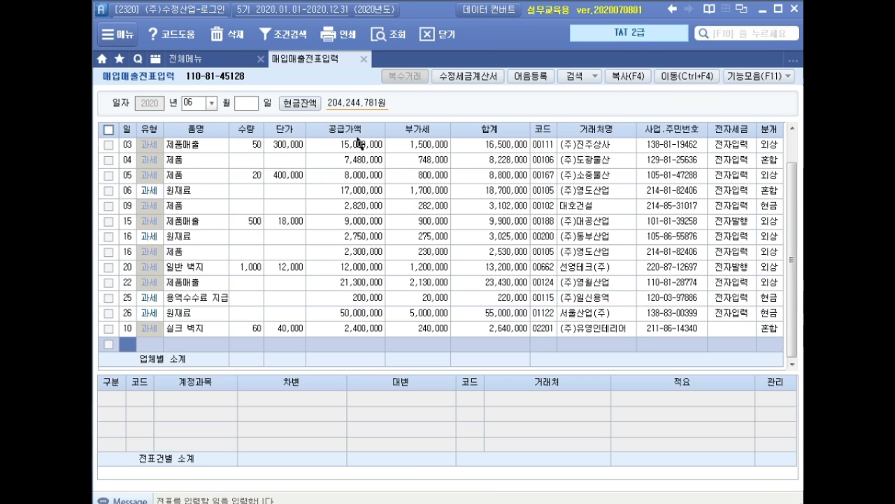
Step: Close 매입매출전표입력, open 전자세금계산서 발행 및 내역관리, and query June 10 sales for all counterparties
{"action": "left_click", "coordinate": [363, 59]}
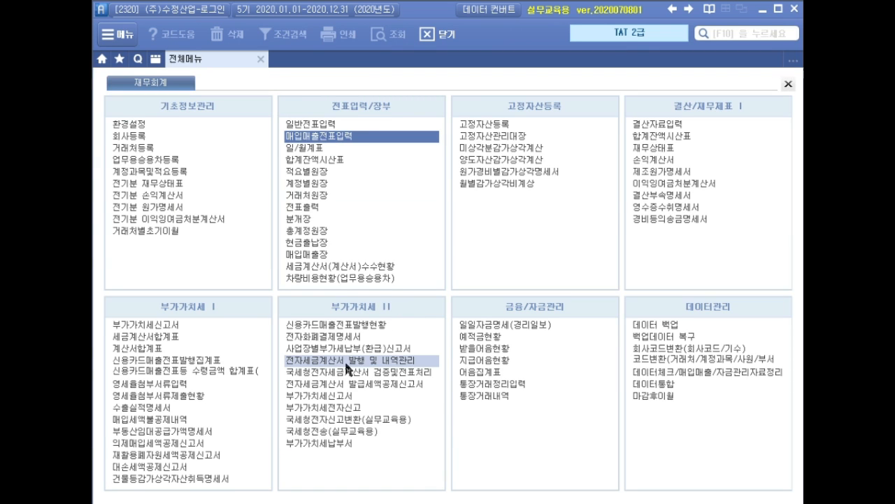
{"action": "left_click", "coordinate": [415, 359]}
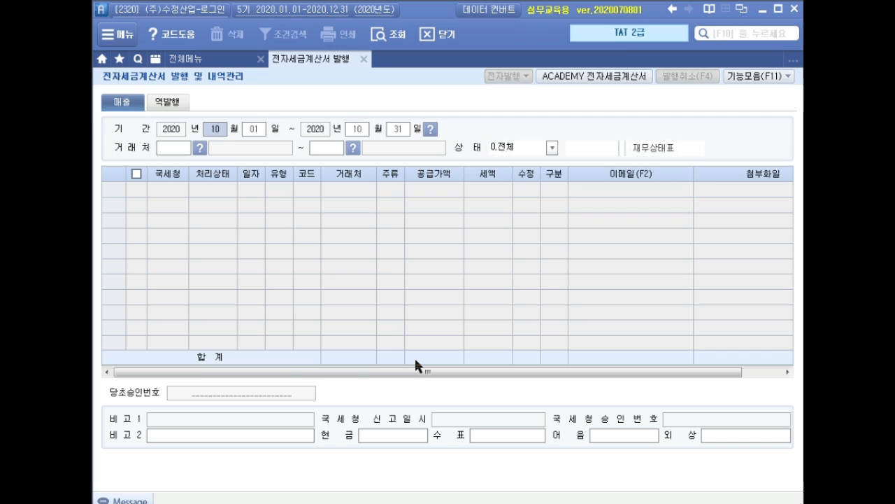
{"action": "type", "text": "06100610"}
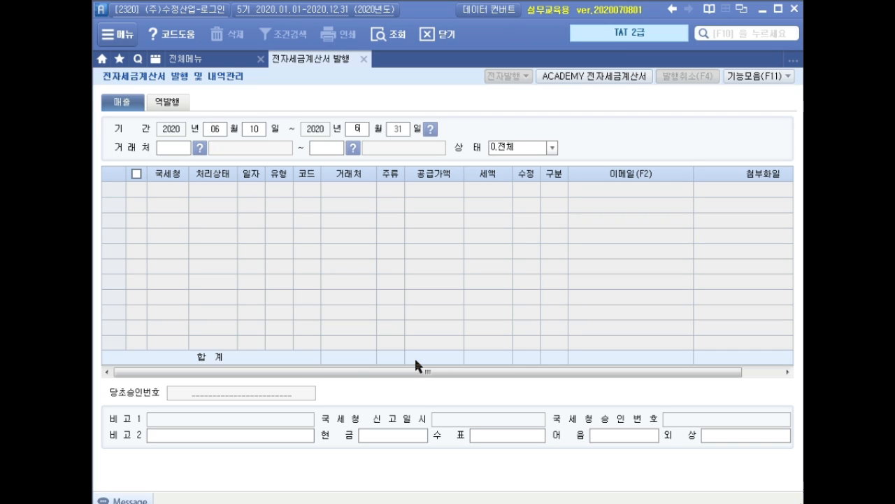
{"action": "key", "text": "Return"}
{"action": "key", "text": "Return"}
{"action": "key", "text": "Return"}
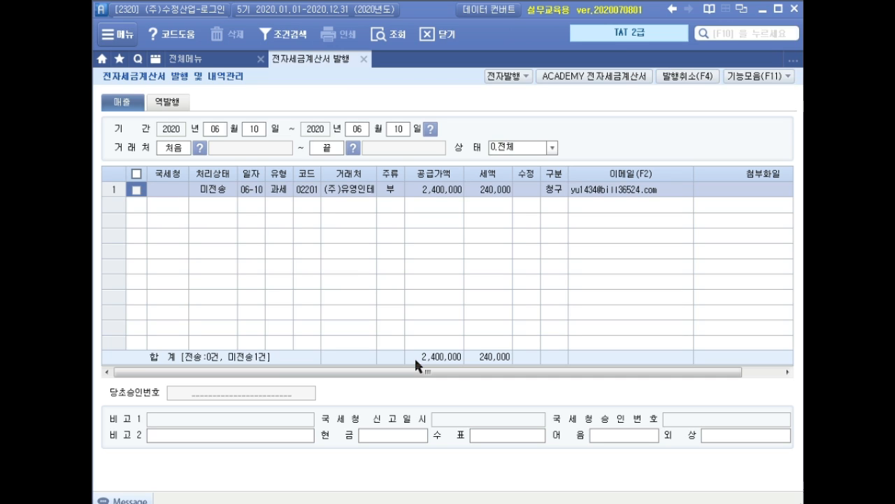
Step: Issue the electronic tax invoice for the June 10 sale to (주)유영인테리어
{"action": "left_click", "coordinate": [135, 192]}
{"action": "left_click", "coordinate": [508, 76]}
{"action": "left_click", "coordinate": [433, 331]}
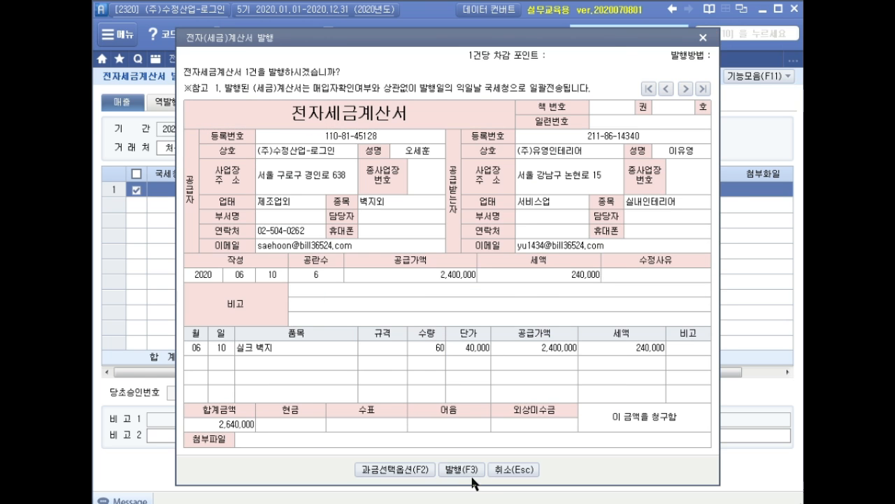
{"action": "left_click", "coordinate": [470, 469]}
{"action": "left_click", "coordinate": [448, 297]}
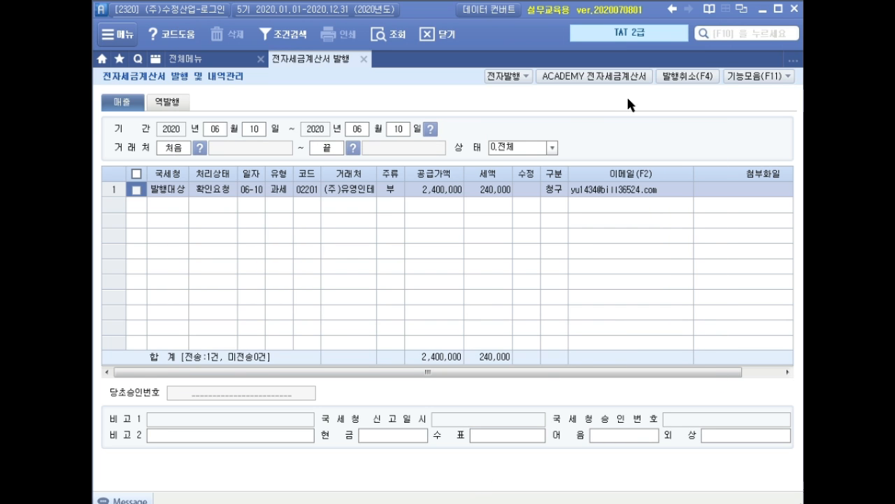
Step: Log in to ACADEMY 전자세금계산서, retrieve the June 10 sales invoice and issue it, then close the site window
{"action": "left_click", "coordinate": [589, 78]}
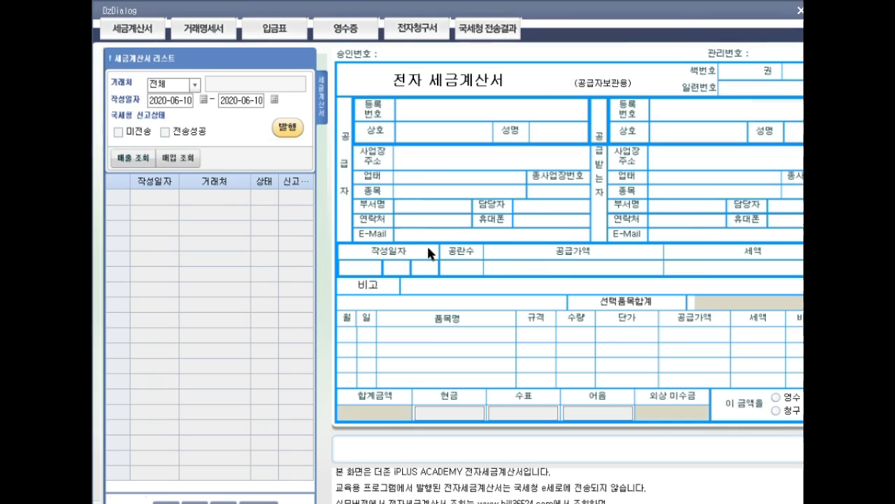
{"action": "left_click", "coordinate": [132, 158]}
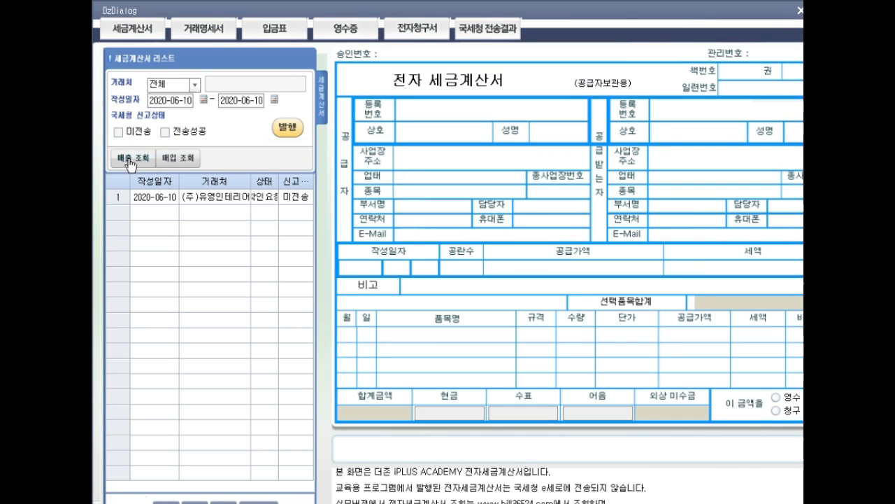
{"action": "left_click", "coordinate": [294, 142]}
{"action": "left_click", "coordinate": [440, 291]}
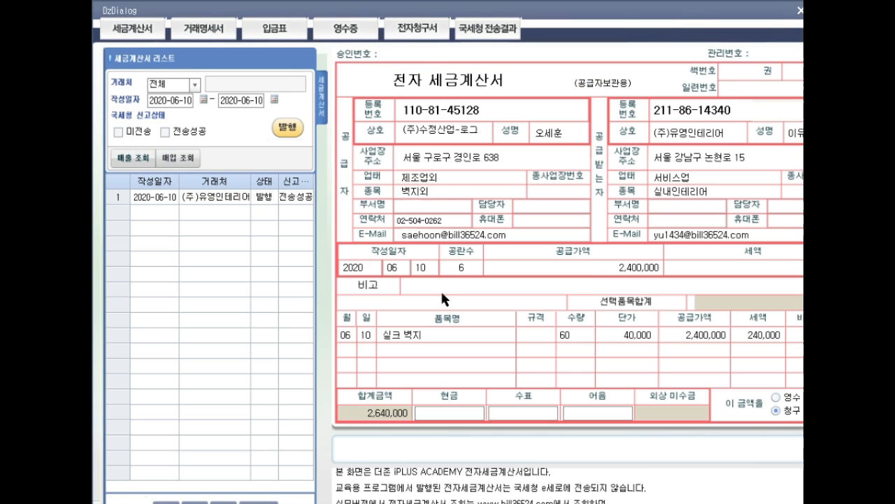
{"action": "left_click", "coordinate": [801, 10]}
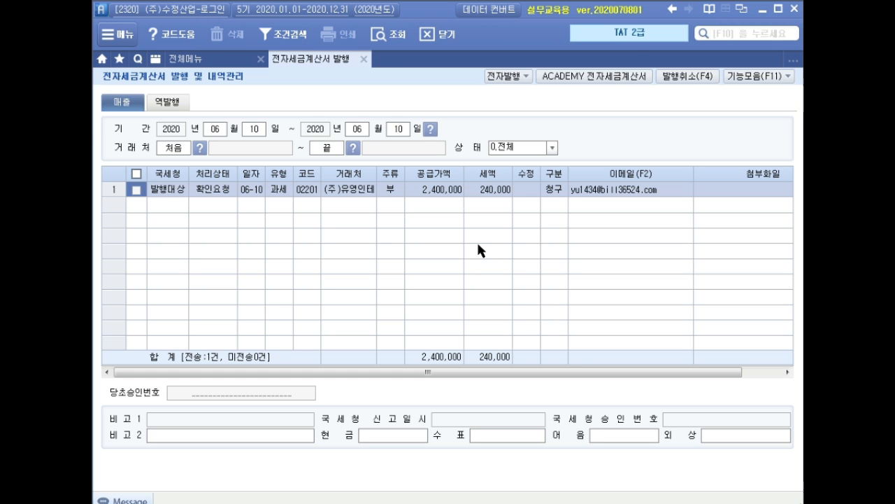
Step: Close 전자세금계산서 발행 및 내역관리 and reopen 매입매출전표입력 for June
{"action": "left_click", "coordinate": [363, 59]}
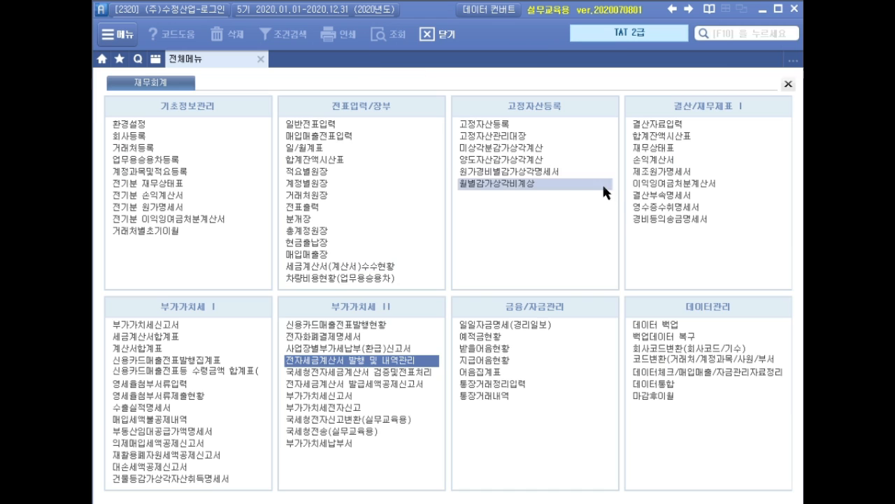
{"action": "left_click", "coordinate": [327, 134]}
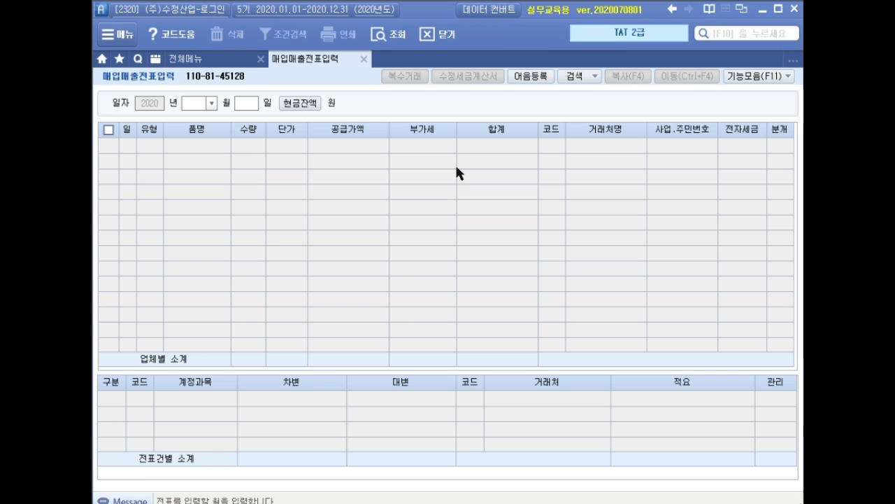
{"action": "type", "text": "06"}
{"action": "key", "text": "Return"}
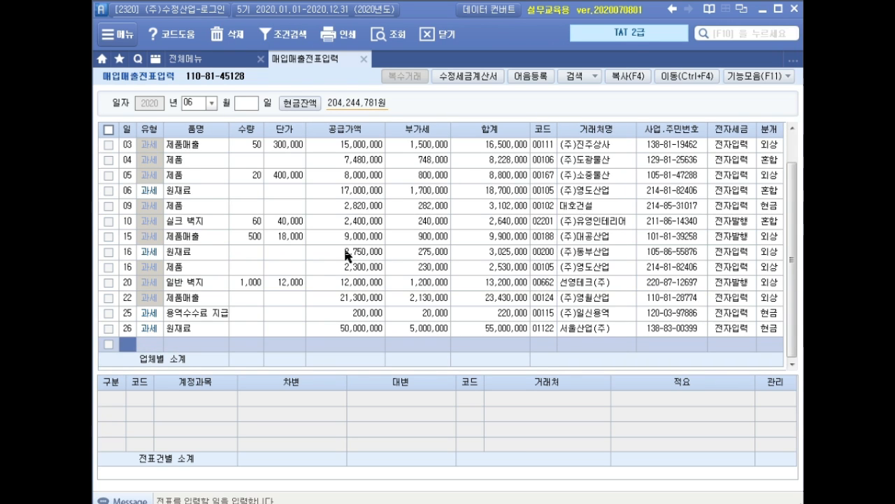
Step: Start a 수정세금계산서 for the June 20 일반 벽지 sale with reason 1. 기재사항 착오·정정 and error item 1. 공급가액 및 세액
{"action": "left_click", "coordinate": [203, 299]}
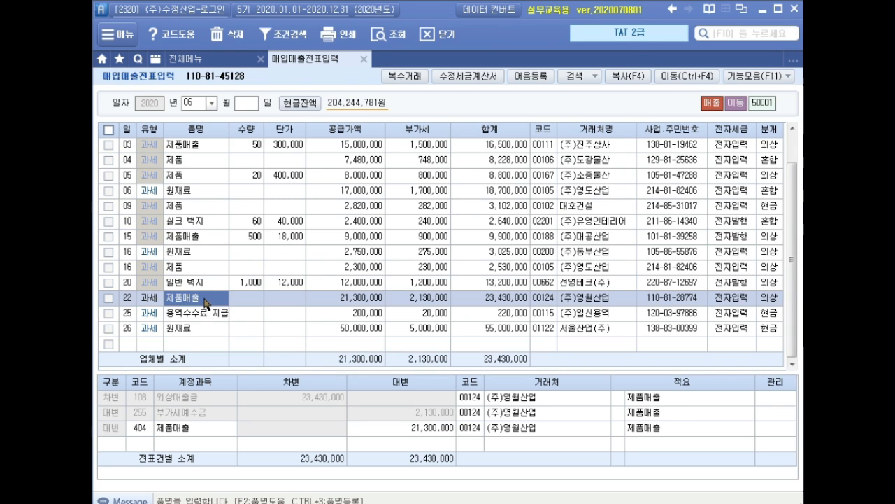
{"action": "left_click", "coordinate": [208, 286]}
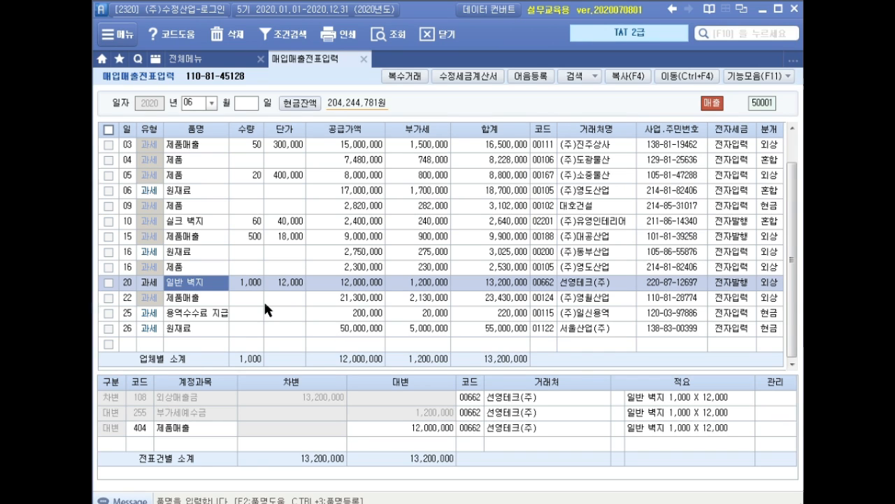
{"action": "left_click", "coordinate": [253, 284]}
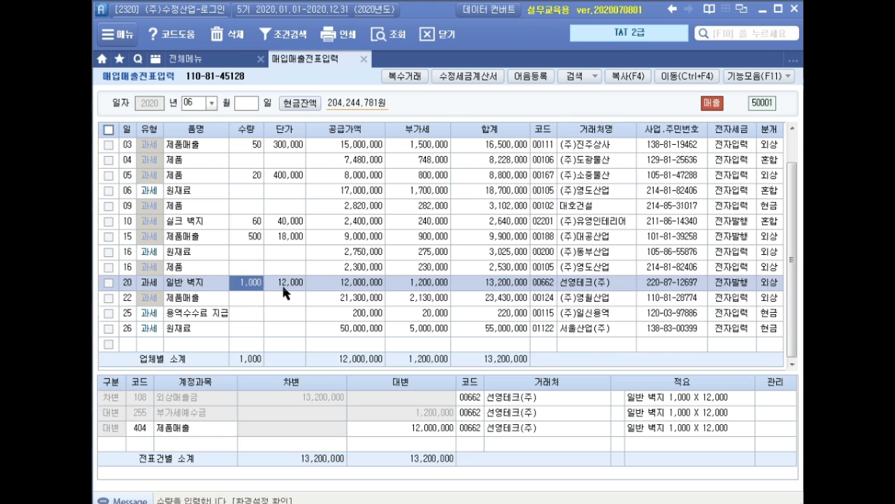
{"action": "left_click", "coordinate": [284, 283]}
{"action": "left_click", "coordinate": [363, 283]}
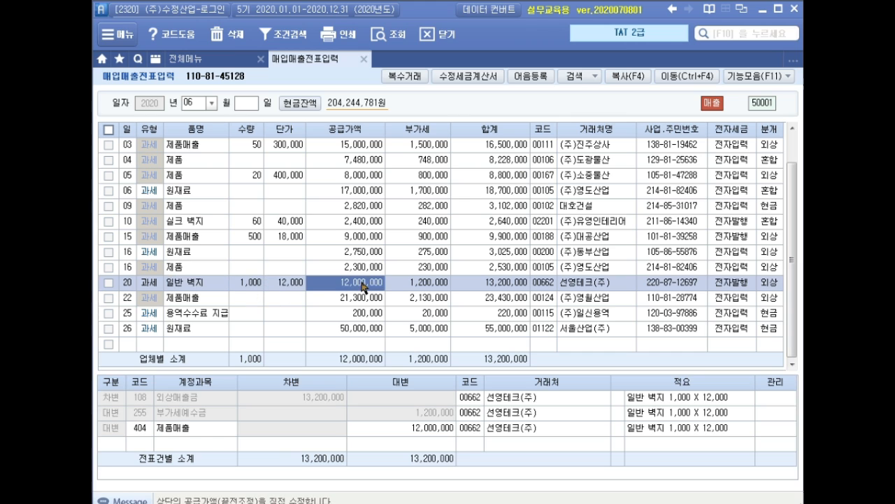
{"action": "left_click", "coordinate": [470, 81]}
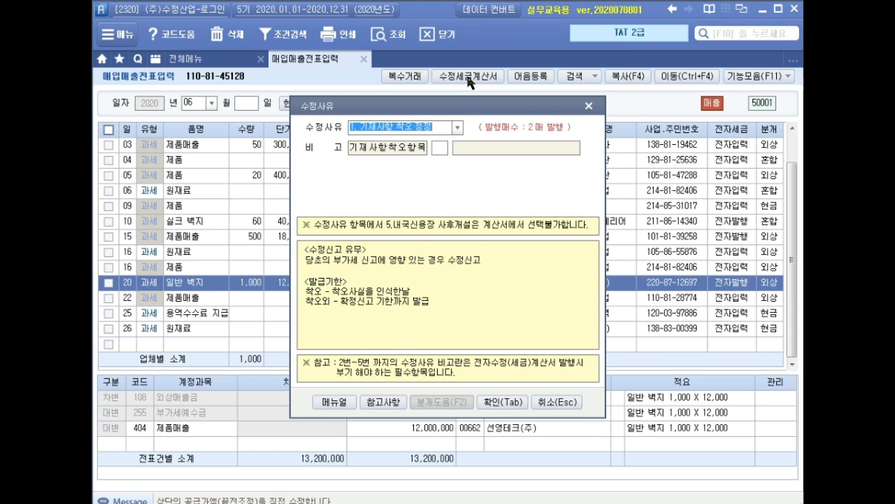
{"action": "left_click", "coordinate": [457, 128]}
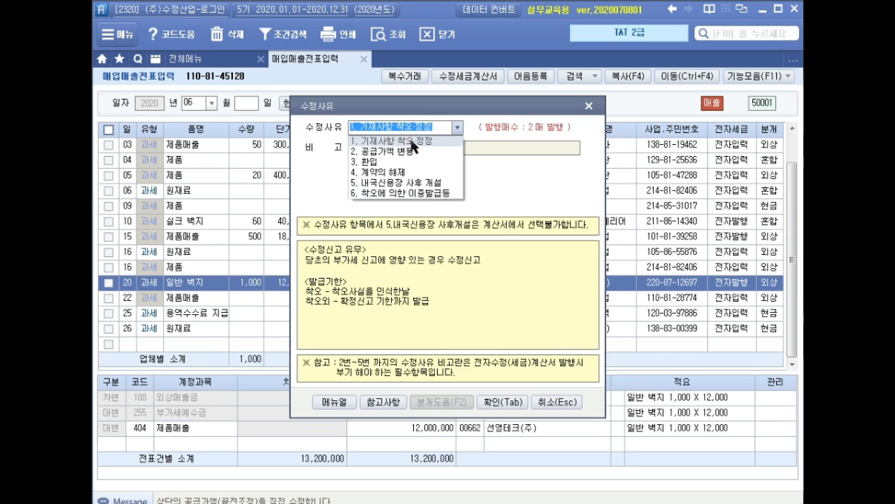
{"action": "left_click", "coordinate": [413, 140]}
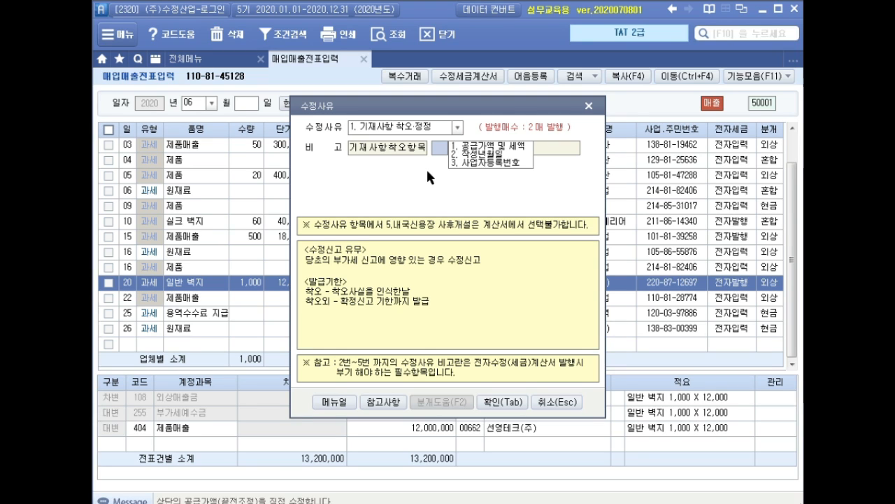
{"action": "type", "text": "1"}
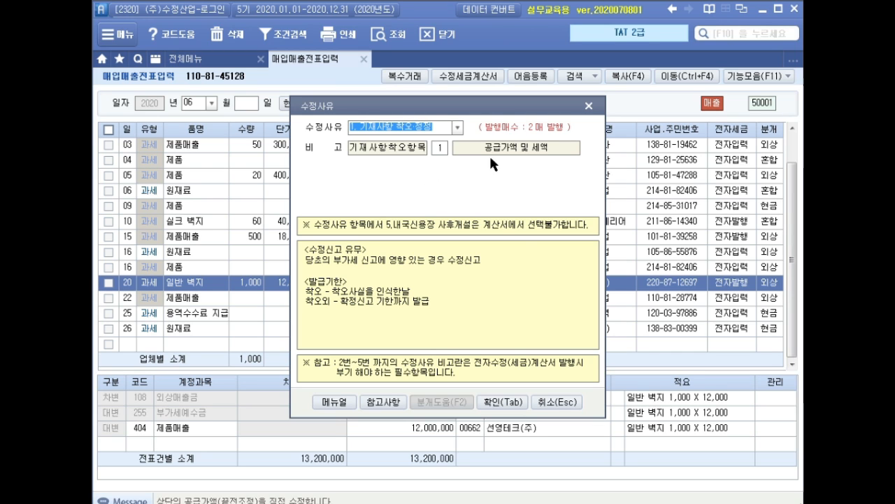
{"action": "left_click", "coordinate": [501, 404]}
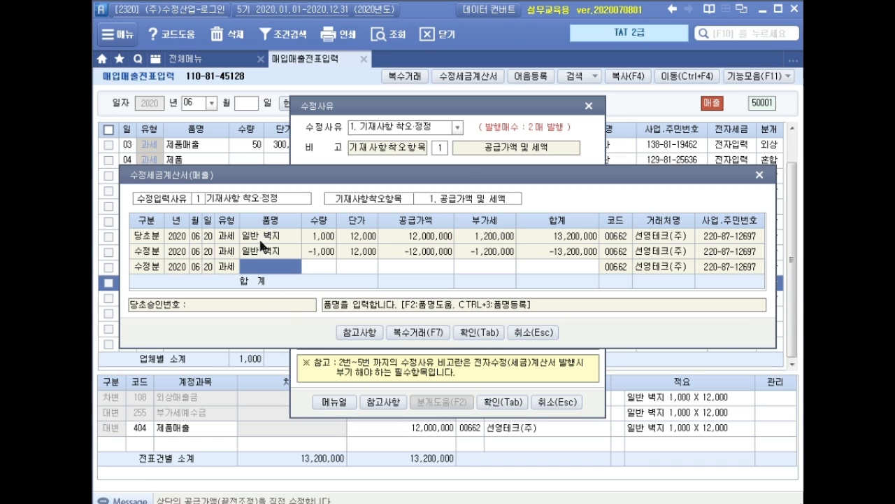
Step: Fill in the blank 수정분 line for 일반 벽지 with a quantity of 1,000 and a unit price of 13,000
{"action": "left_click", "coordinate": [311, 238]}
{"action": "left_click", "coordinate": [316, 252]}
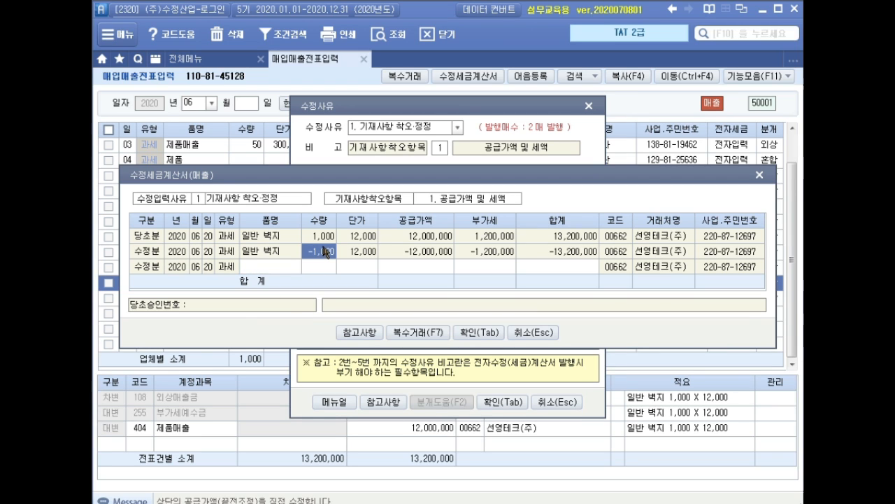
{"action": "left_click", "coordinate": [276, 268]}
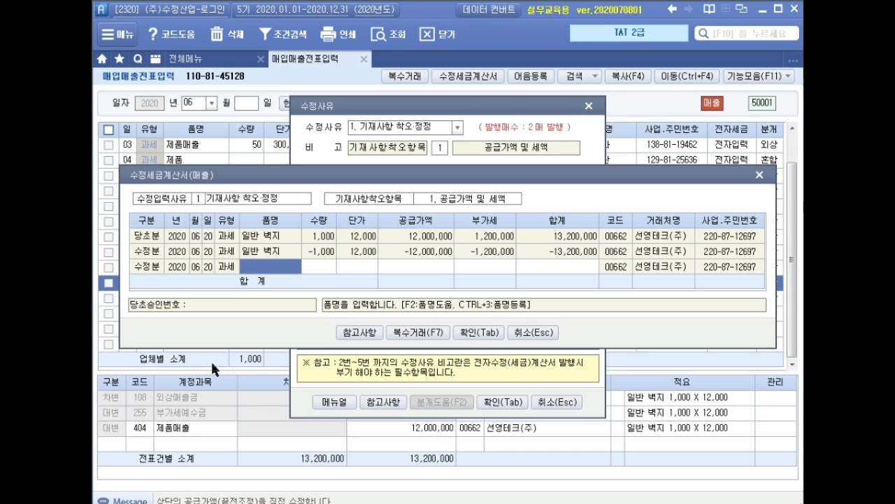
{"action": "key", "text": "Return"}
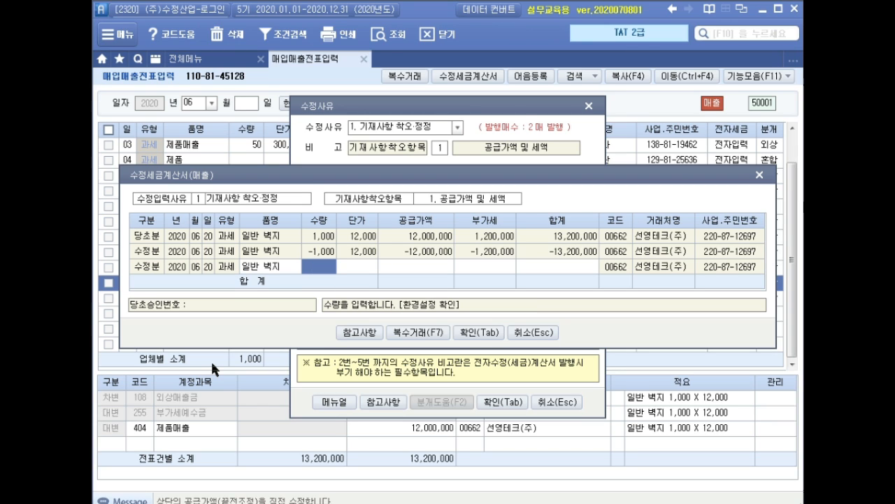
{"action": "type", "text": "1000"}
{"action": "key", "text": "Return"}
{"action": "type", "text": "13000"}
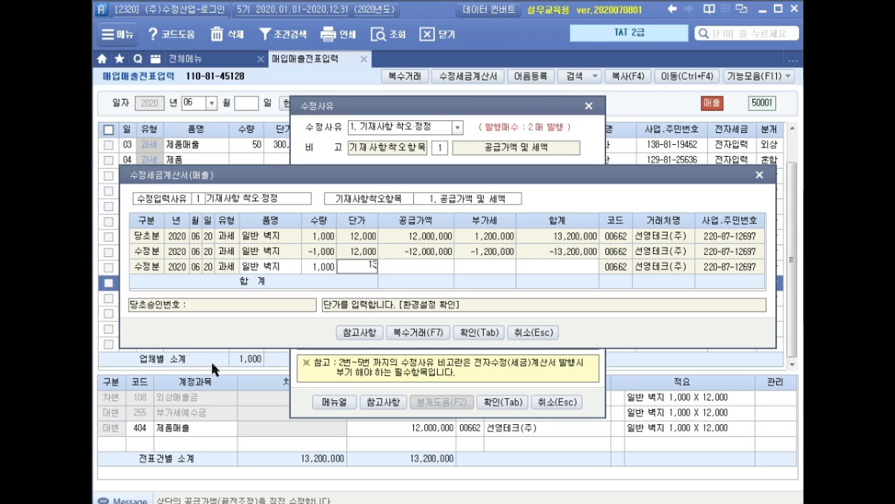
{"action": "key", "text": "Return"}
{"action": "key", "text": "Return"}
{"action": "key", "text": "Return"}
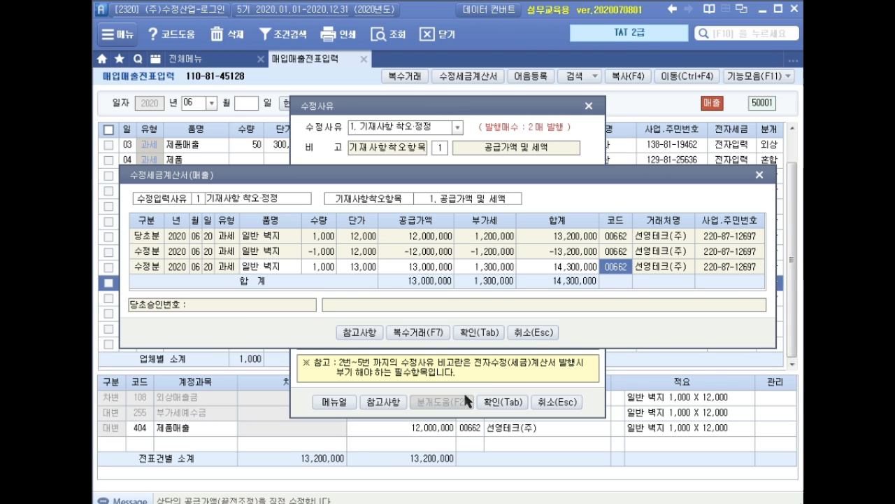
Step: Confirm the revised tax invoice entry and check the reversal and corrected June 20 rows for 선영테크(주)
{"action": "left_click", "coordinate": [479, 331]}
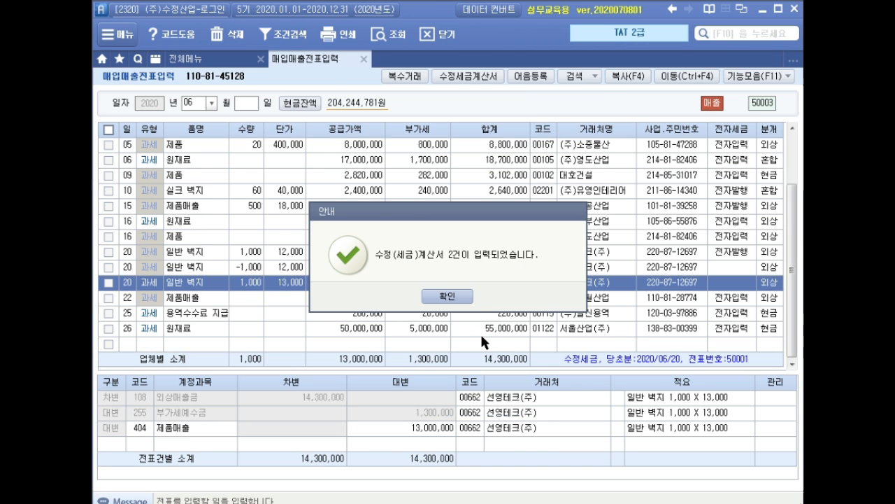
{"action": "left_click", "coordinate": [451, 301]}
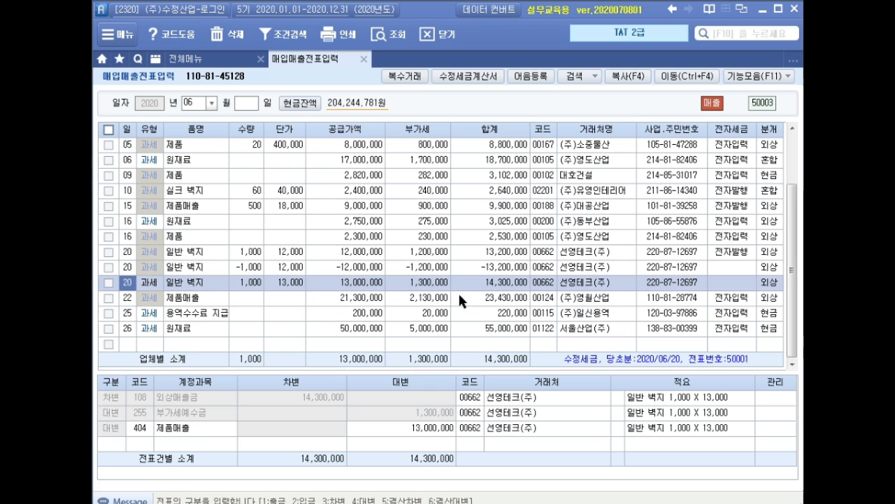
{"action": "left_click", "coordinate": [243, 268]}
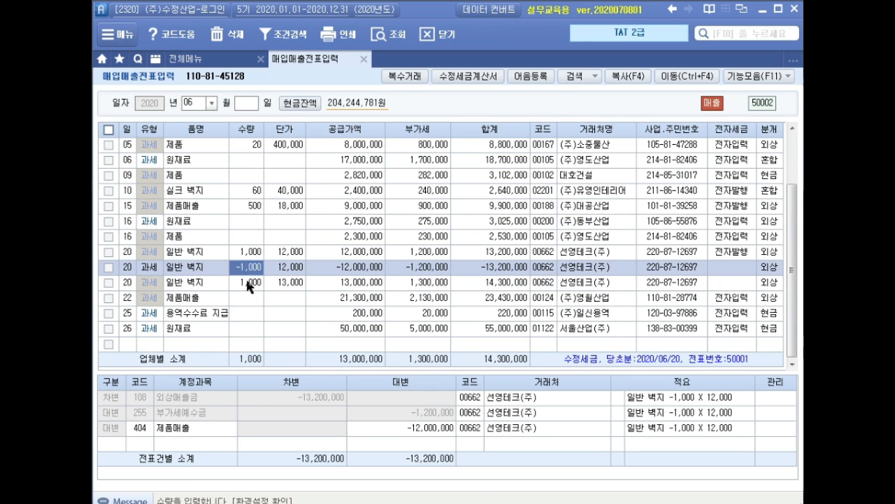
{"action": "left_click", "coordinate": [247, 282]}
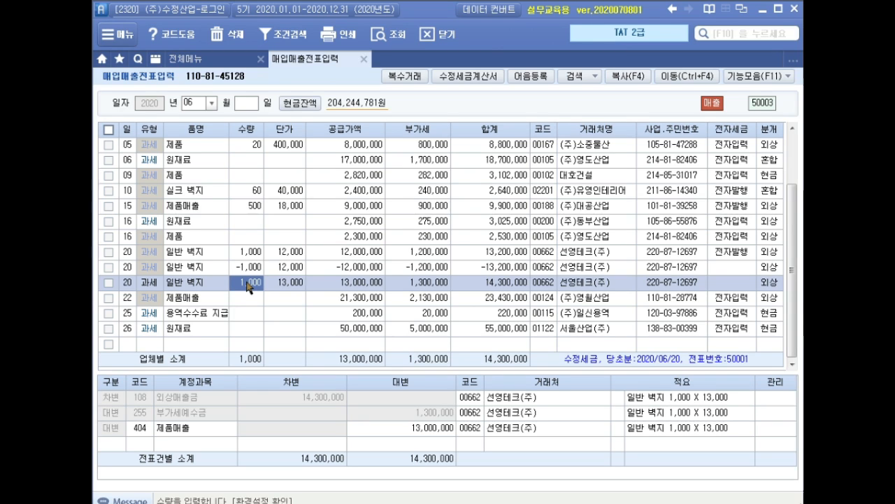
Step: Open 전자세금계산서 발행 및 내역관리 and list the sales invoices dated 2020-06-20 for all customers
{"action": "left_click", "coordinate": [361, 60]}
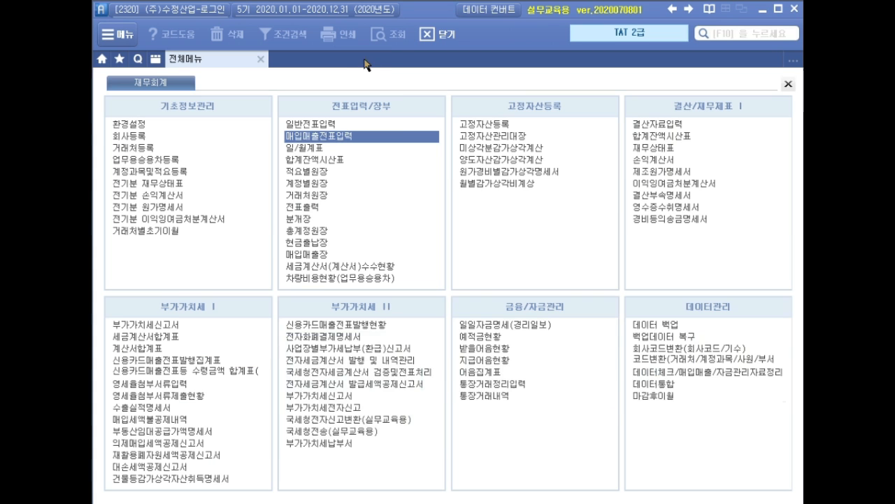
{"action": "left_click", "coordinate": [414, 365]}
{"action": "type", "text": "06200620"}
{"action": "key", "text": "Return"}
{"action": "key", "text": "Return"}
{"action": "key", "text": "Return"}
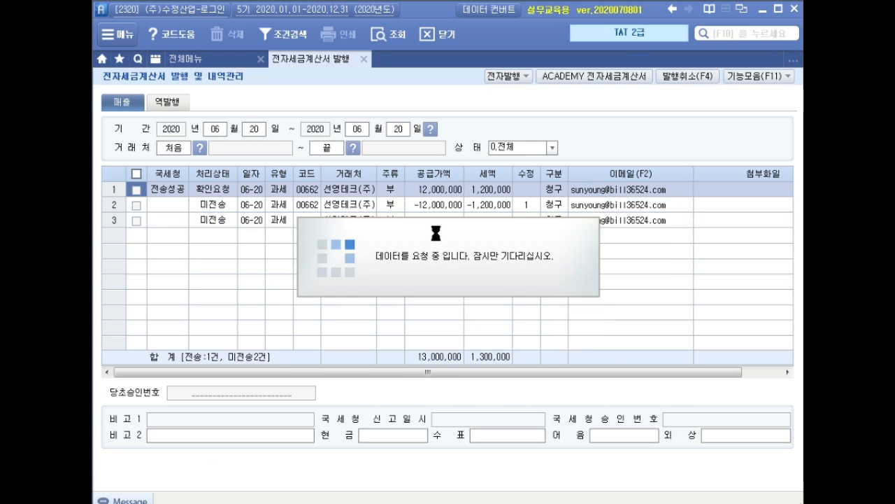
Step: Select the two unsent revised invoices for 선영테크(주) and issue them electronically with the prefilled login
{"action": "left_click", "coordinate": [136, 205]}
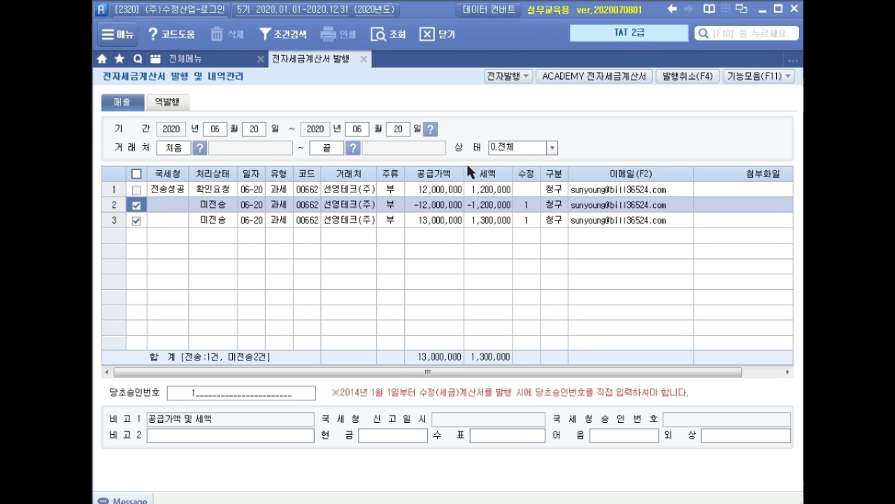
{"action": "left_click", "coordinate": [508, 75]}
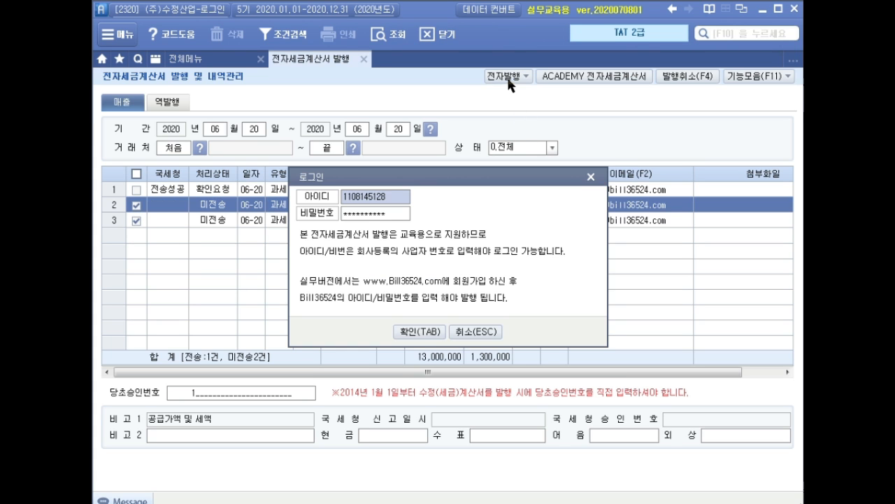
{"action": "left_click", "coordinate": [424, 331]}
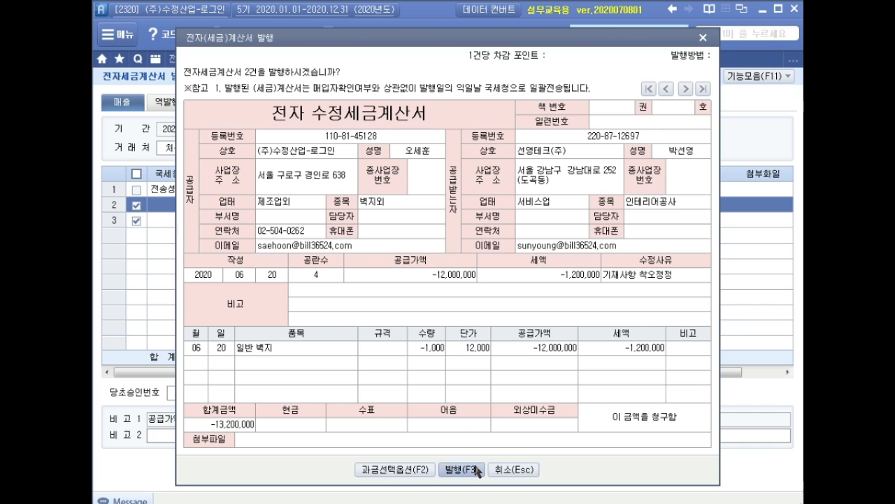
{"action": "left_click", "coordinate": [473, 471]}
{"action": "left_click", "coordinate": [463, 299]}
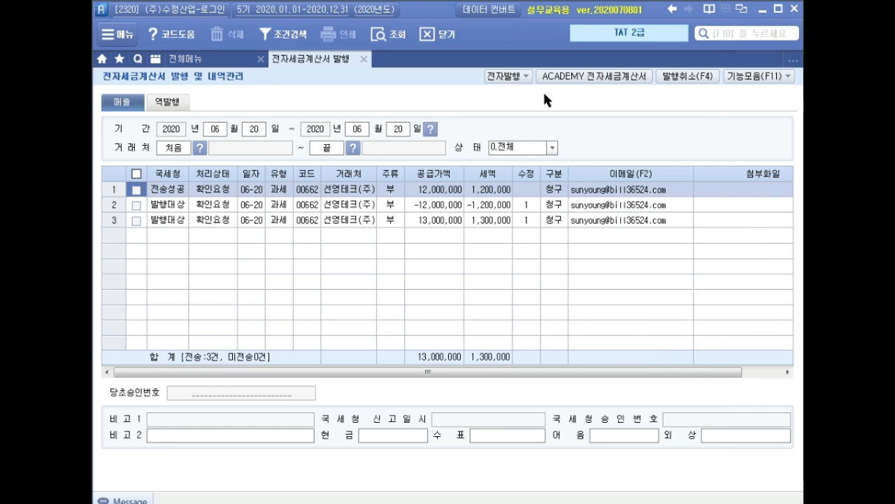
Step: Retrieve the June 20 sales invoices in ACADEMY 전자세금계산서 and issue both unsent revised invoices for 선영테크(주)
{"action": "left_click", "coordinate": [566, 80]}
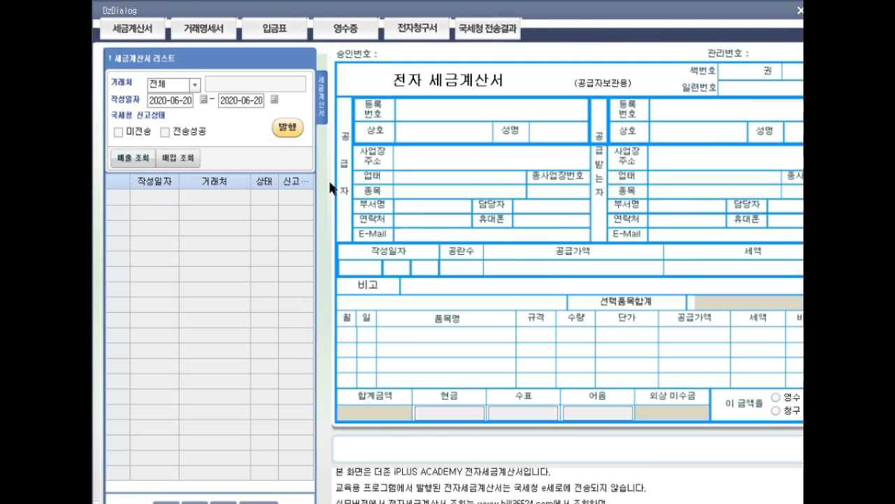
{"action": "left_click", "coordinate": [139, 165]}
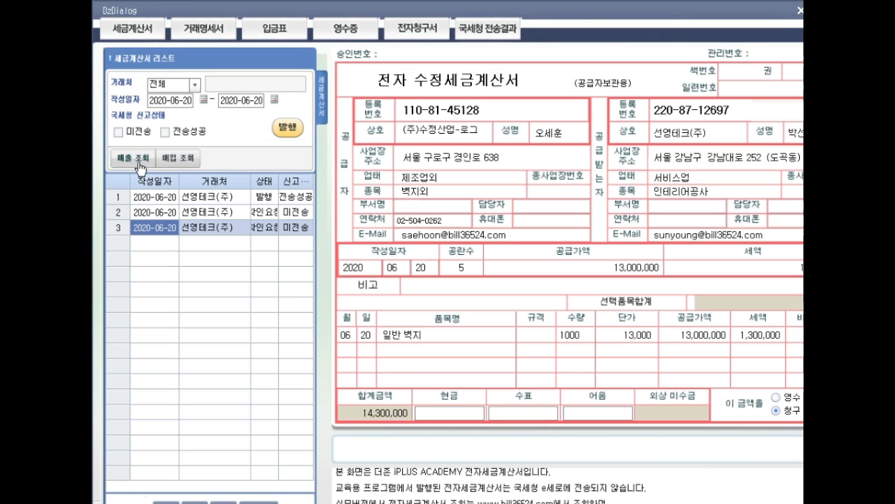
{"action": "left_click", "coordinate": [285, 128]}
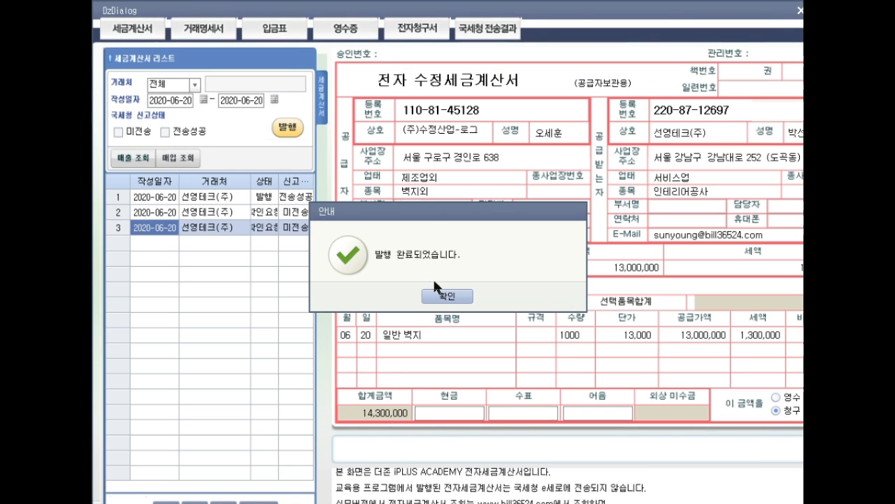
{"action": "left_click", "coordinate": [442, 294]}
{"action": "left_click", "coordinate": [303, 214]}
{"action": "left_click", "coordinate": [288, 128]}
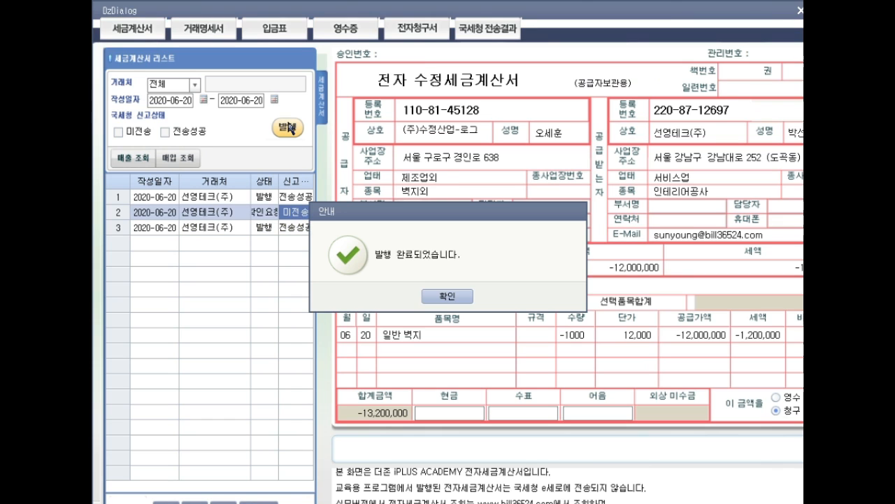
{"action": "left_click", "coordinate": [440, 292]}
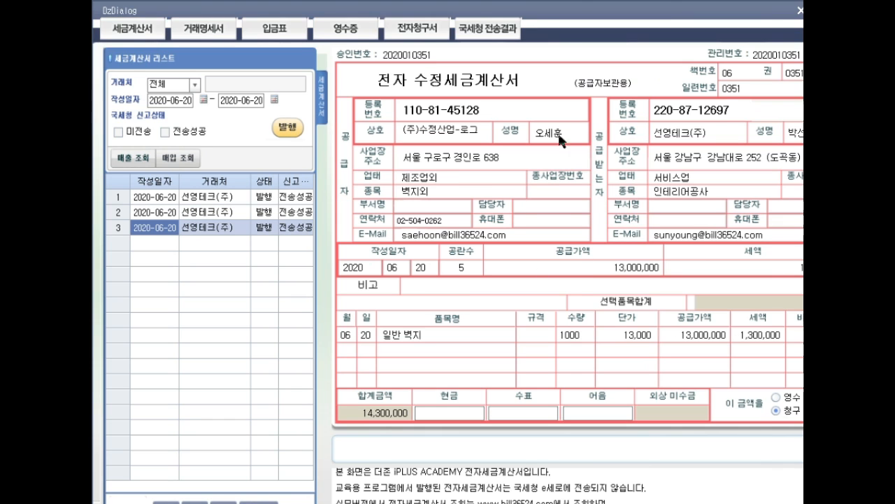
Step: Close the electronic tax invoice windows and open 매입매출전표입력 for September
{"action": "left_click", "coordinate": [801, 11]}
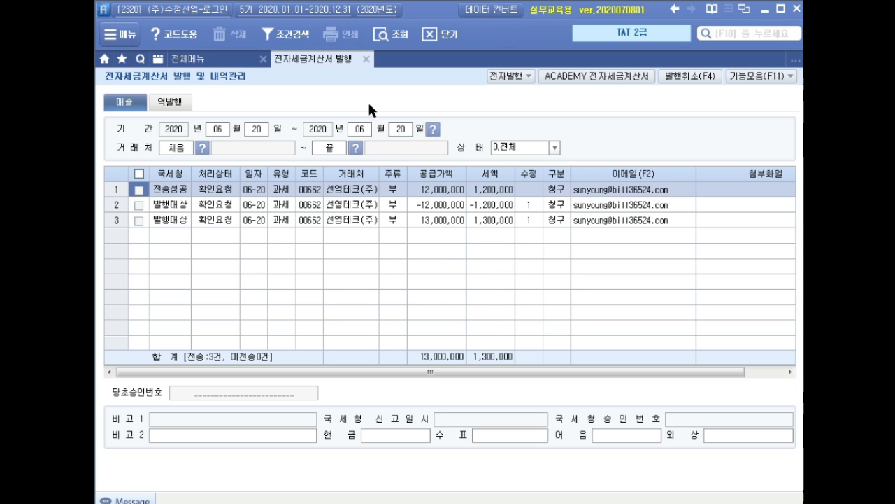
{"action": "left_click", "coordinate": [366, 61]}
{"action": "left_click", "coordinate": [359, 136]}
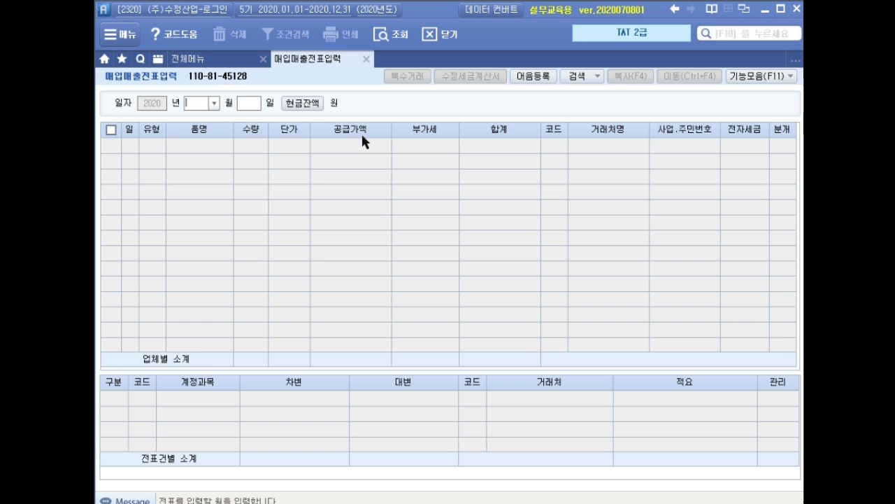
{"action": "type", "text": "09"}
{"action": "key", "text": "Return"}
Step: Start a September 1 sales row of type 11. 과세 with the item name 9월 임대료
{"action": "key", "text": "Return"}
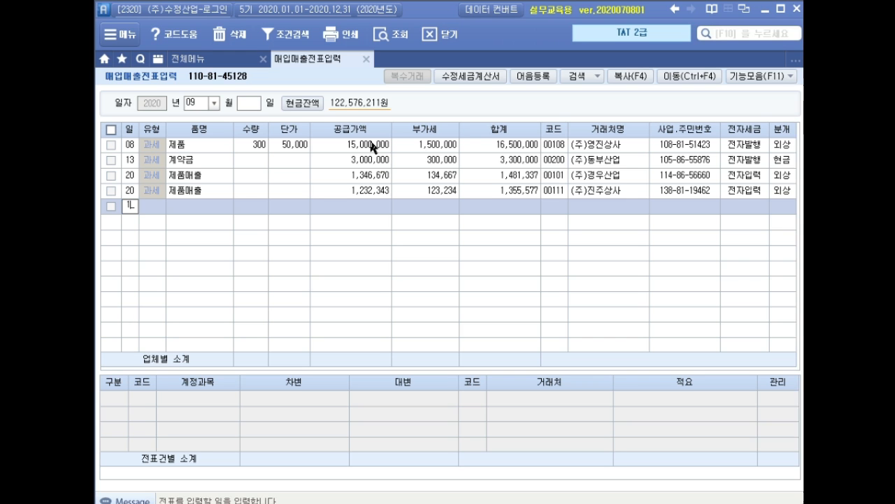
{"action": "key", "text": "Return"}
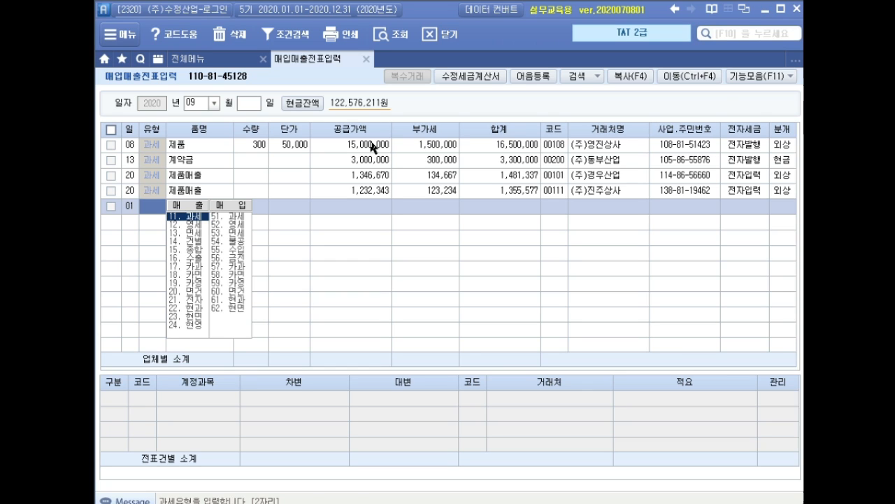
{"action": "type", "text": "11"}
{"action": "key", "text": "Return"}
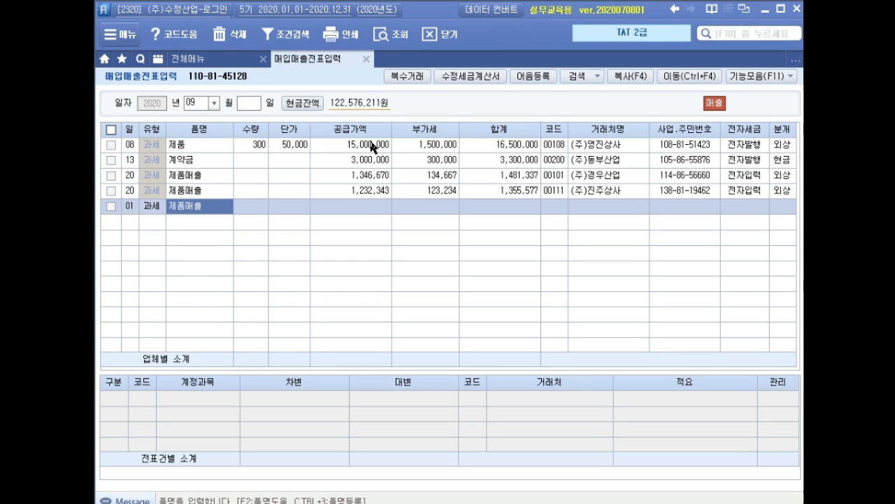
{"action": "type", "text": "9월"}
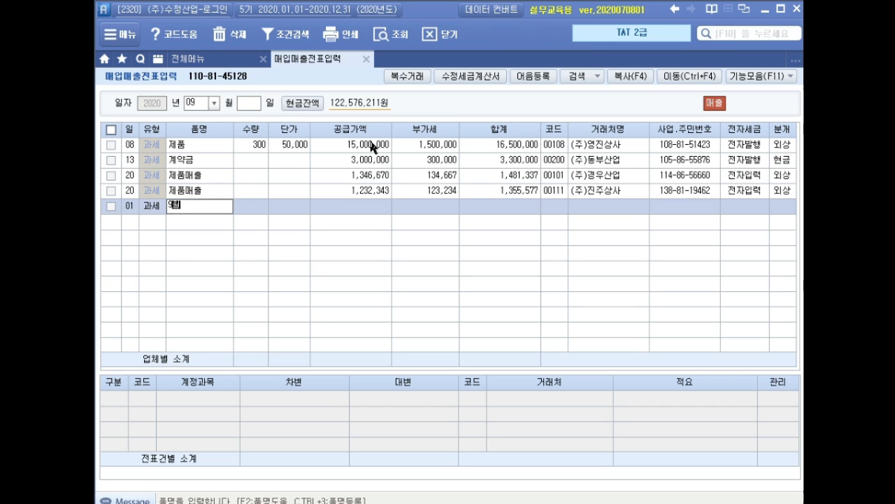
{"action": "type", "text": " 임대료"}
{"action": "key", "text": "Return"}
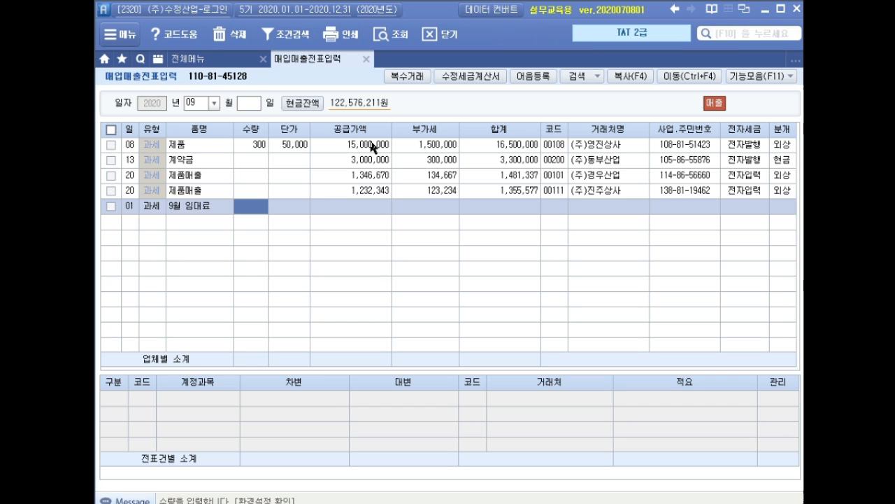
Step: Set the 9월 임대료 row's supply amount to 3,000,000 and its customer to (주)은정컨설팅
{"action": "key", "text": "Return"}
{"action": "key", "text": "Return"}
{"action": "type", "text": "3000000"}
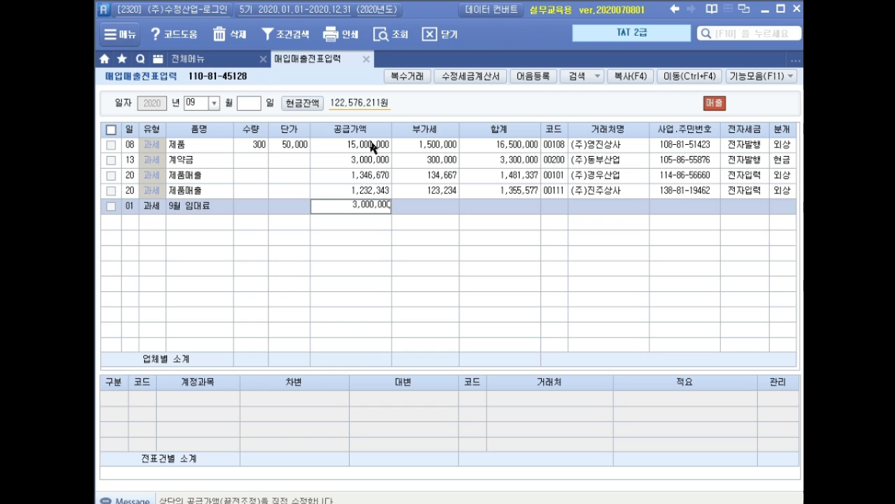
{"action": "key", "text": "Return"}
{"action": "key", "text": "Return"}
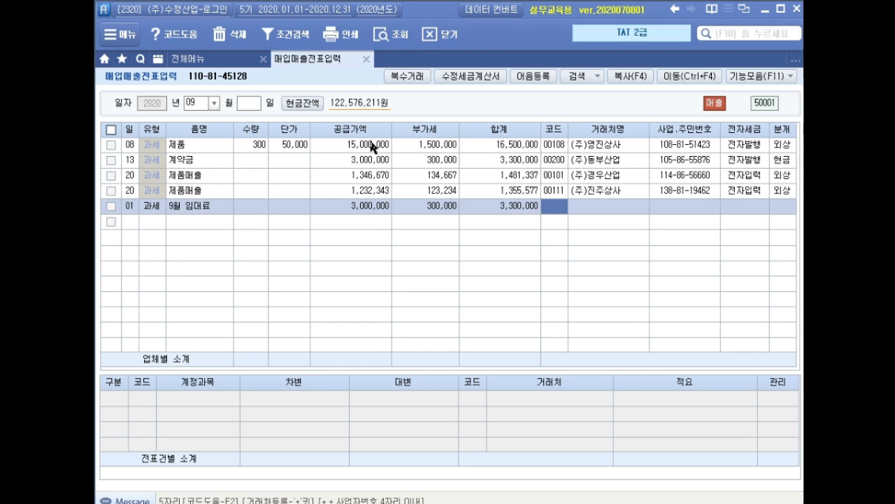
{"action": "type", "text": "은정"}
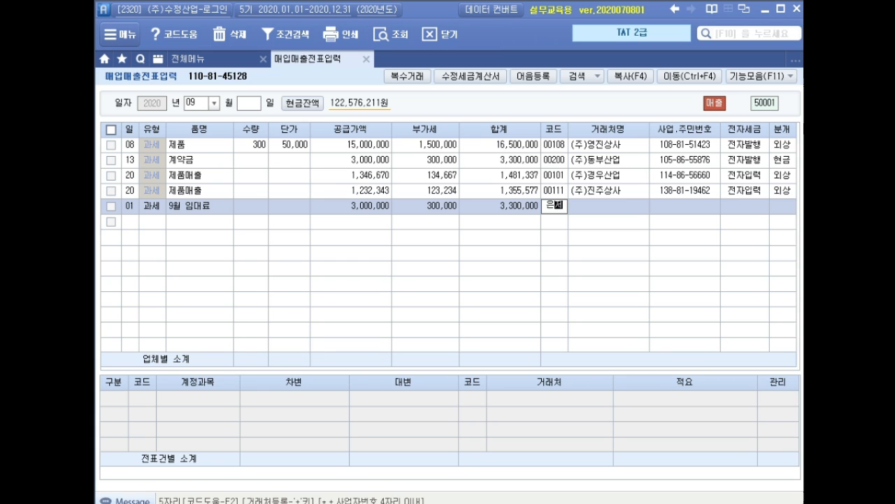
{"action": "key", "text": "Return"}
{"action": "key", "text": "Return"}
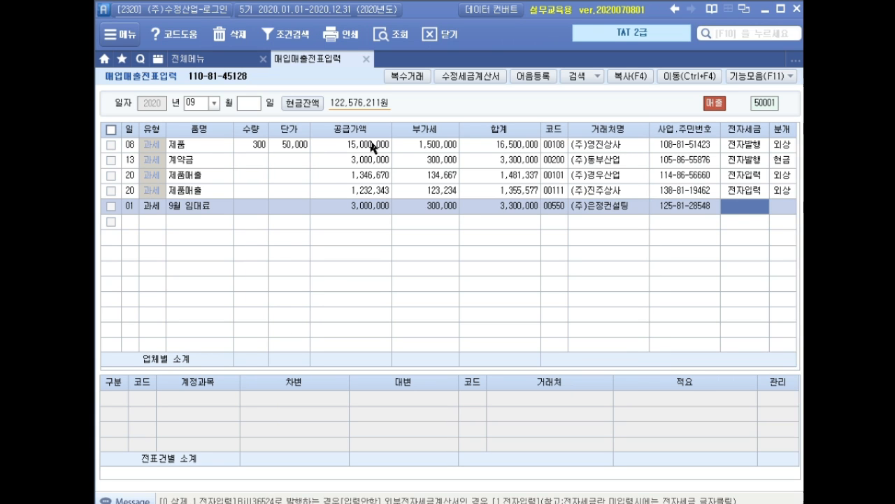
Step: Mark the 9월 임대료 row as 전자입력 and set its journal type to 혼합
{"action": "type", "text": "1"}
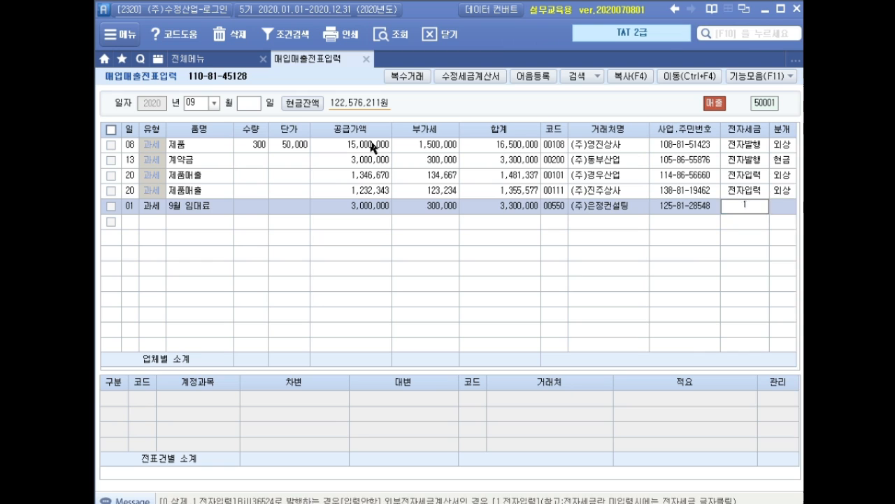
{"action": "key", "text": "Return"}
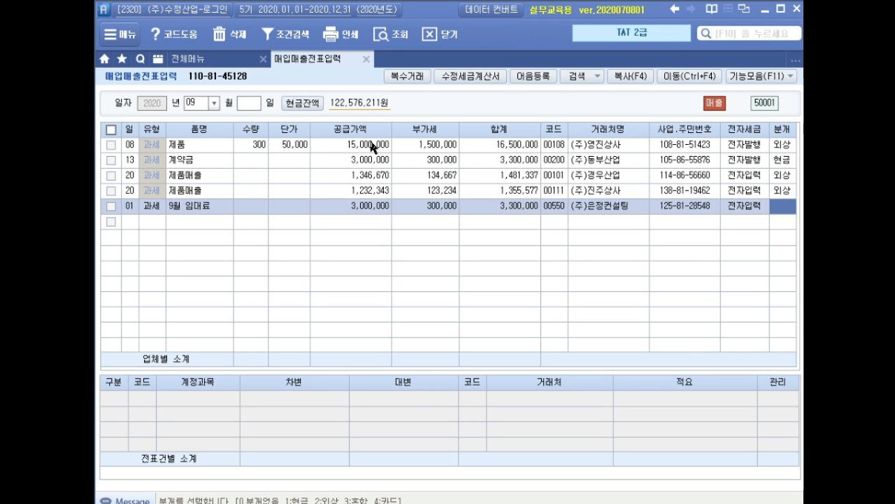
{"action": "type", "text": "3"}
{"action": "key", "text": "Return"}
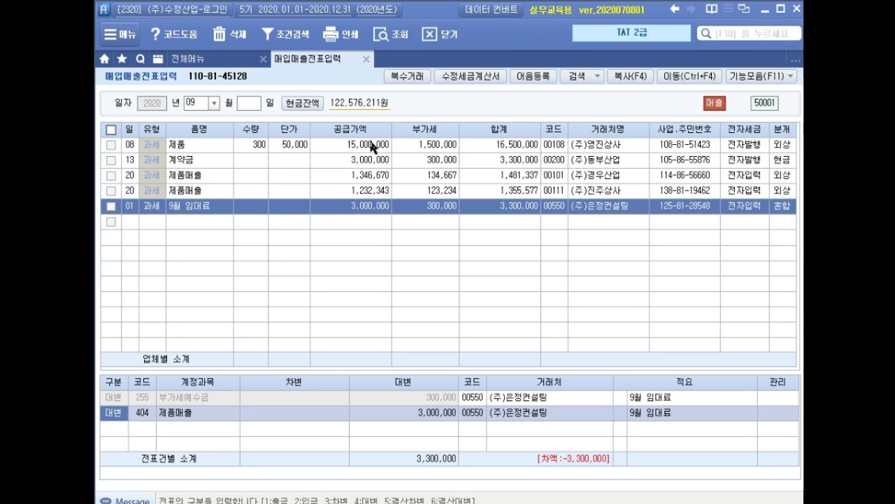
Step: Change the credit account 제품매출 of the 9월 임대료 entry to 411 임대료수입
{"action": "key", "text": "Return"}
{"action": "type", "text": "임대"}
{"action": "key", "text": "Return"}
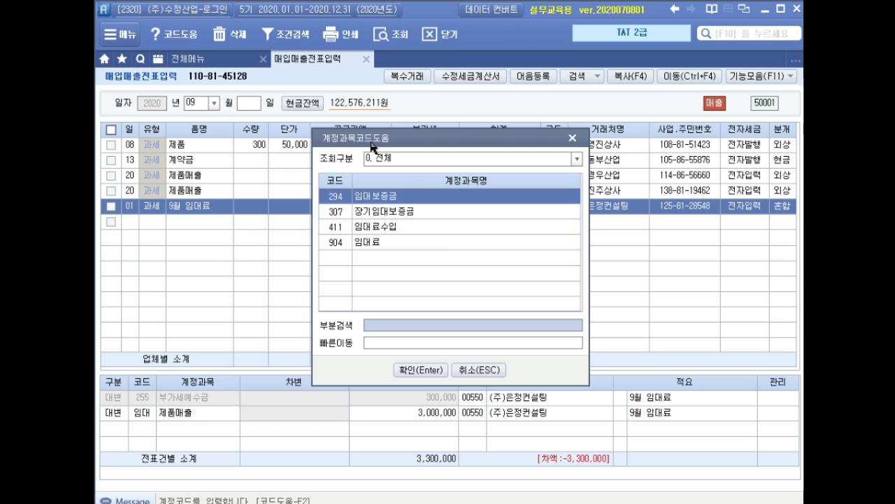
{"action": "key", "text": "Down"}
{"action": "key", "text": "Down"}
{"action": "key", "text": "Return"}
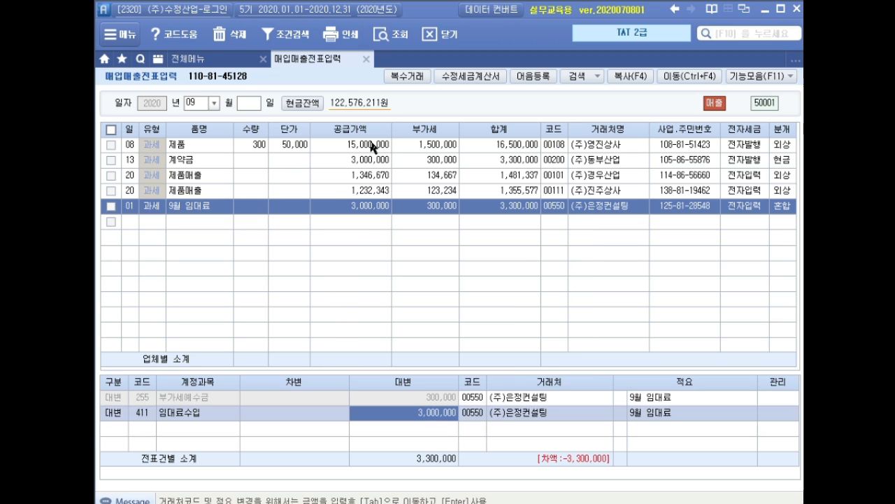
Step: Add a debit line for 103 보통예금 with an amount of 3,300,000 to the rent entry
{"action": "key", "text": "Down"}
{"action": "type", "text": "3"}
{"action": "key", "text": "Return"}
{"action": "type", "text": "ㅂㅗ"}
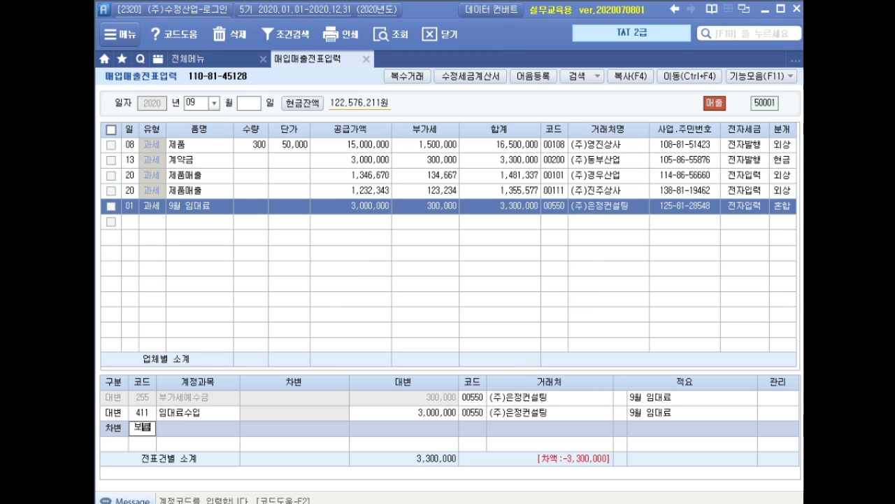
{"action": "type", "text": "ㅌㅗㅇ"}
{"action": "key", "text": "Return"}
{"action": "type", "text": "3300000"}
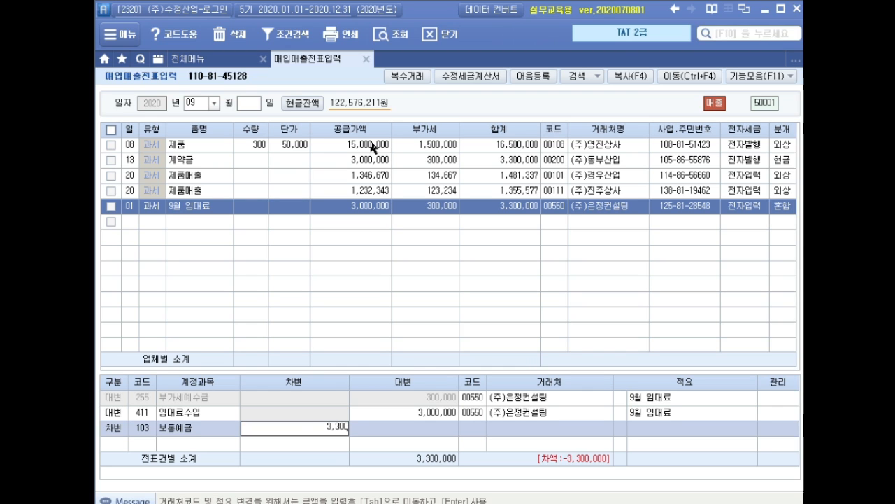
{"action": "key", "text": "Return"}
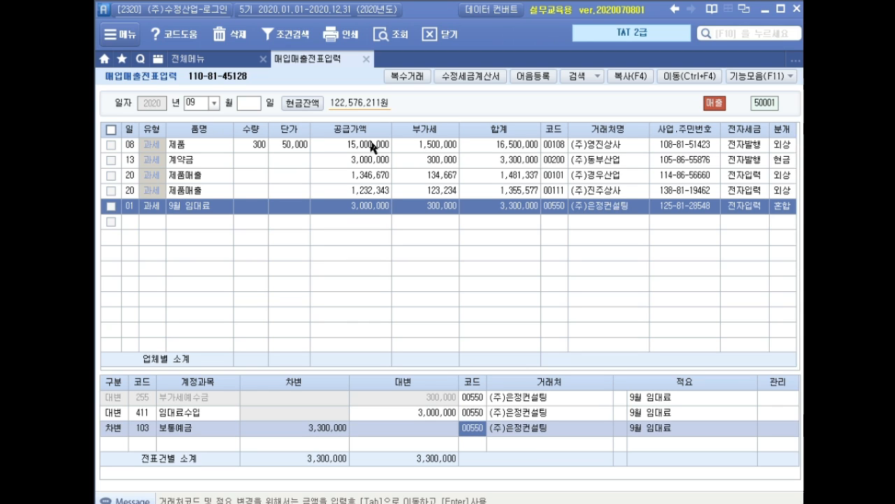
Step: Assign 국민은행 as the counterparty of the 보통예금 line and complete the 9월 임대료 voucher
{"action": "type", "text": "국민"}
{"action": "key", "text": "Return"}
{"action": "key", "text": "Down"}
{"action": "key", "text": "Return"}
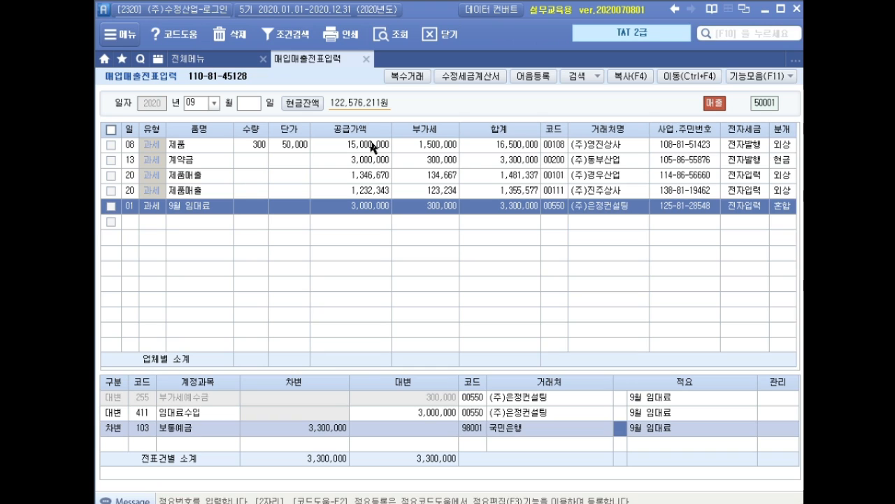
{"action": "key", "text": "Return"}
{"action": "key", "text": "Return"}
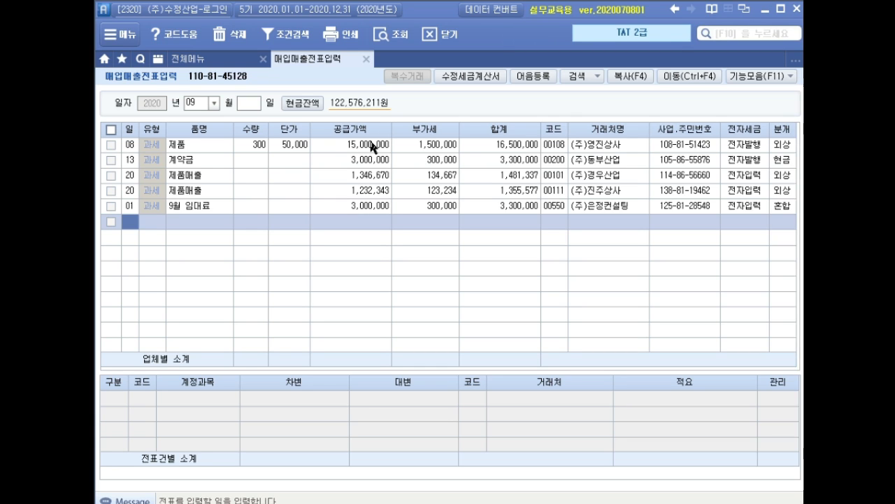
Step: Close 매입매출전표입력 and open 부동산임대공급가액명세서 for the period July to September 2020
{"action": "left_click", "coordinate": [365, 62]}
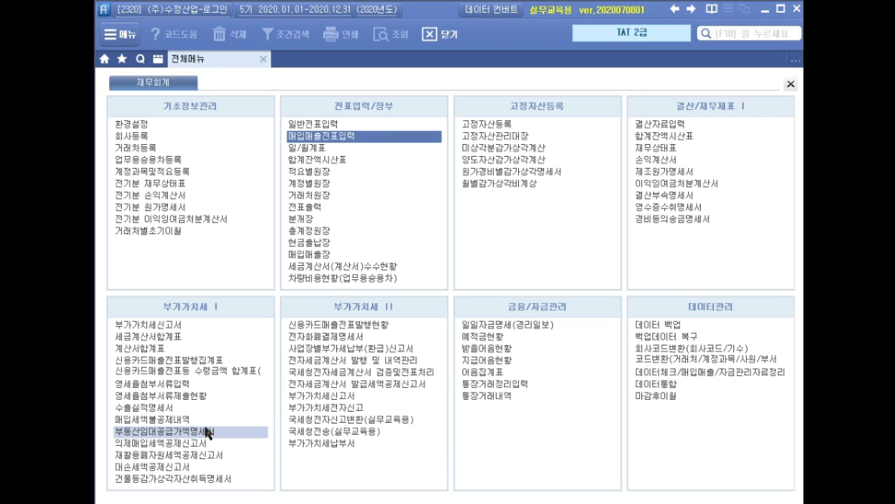
{"action": "left_click", "coordinate": [219, 430]}
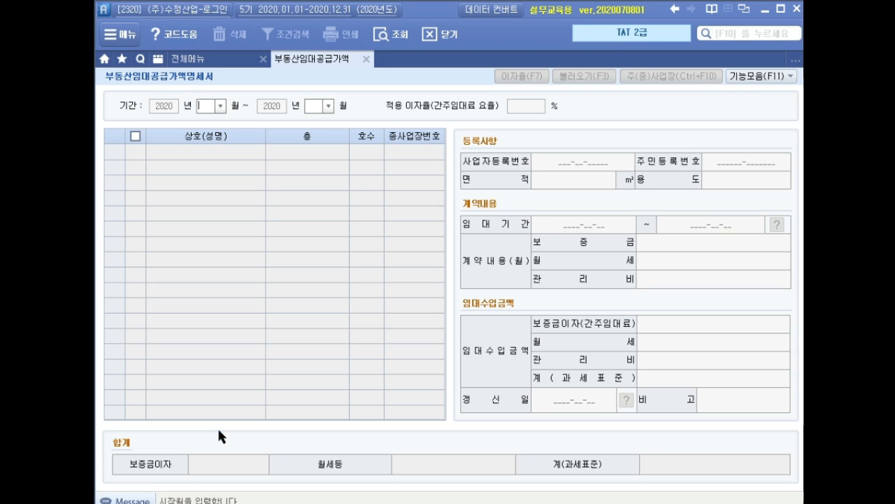
{"action": "type", "text": "07"}
{"action": "key", "text": "Return"}
{"action": "type", "text": "9"}
{"action": "key", "text": "Return"}
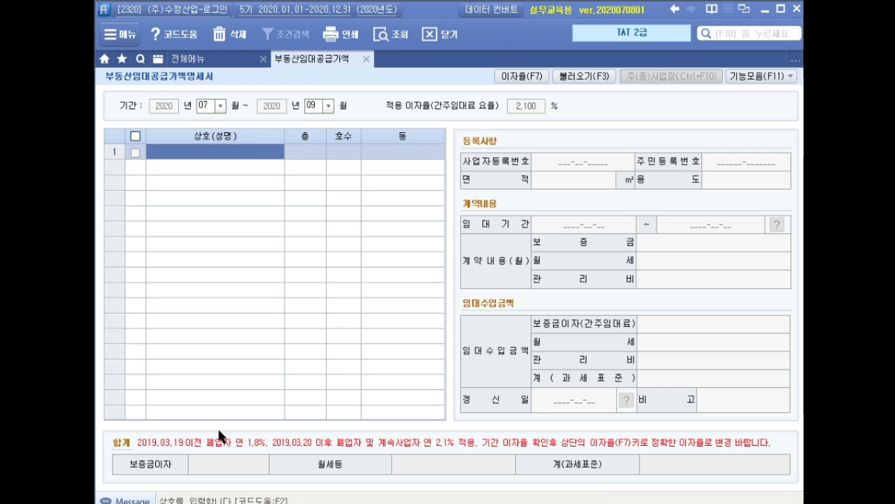
Step: Add (주)은정컨설팅 as the tenant in the first row of 부동산임대공급가액명세서
{"action": "key", "text": "F2"}
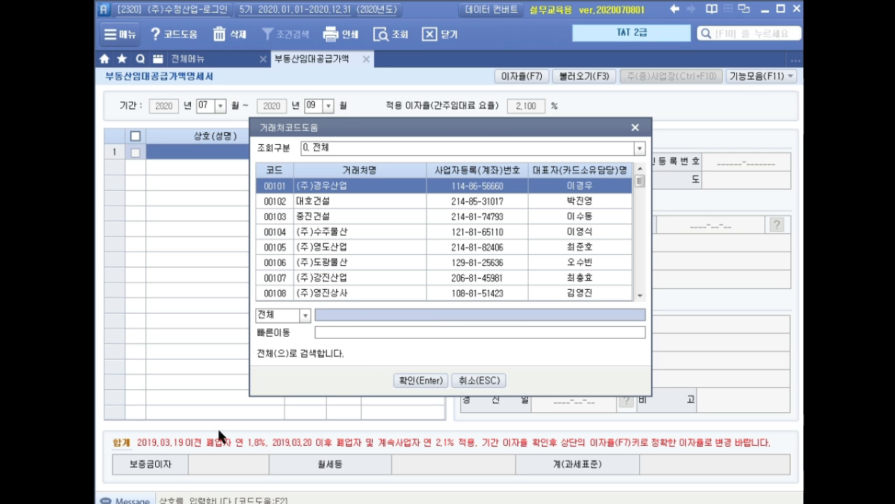
{"action": "type", "text": "은정"}
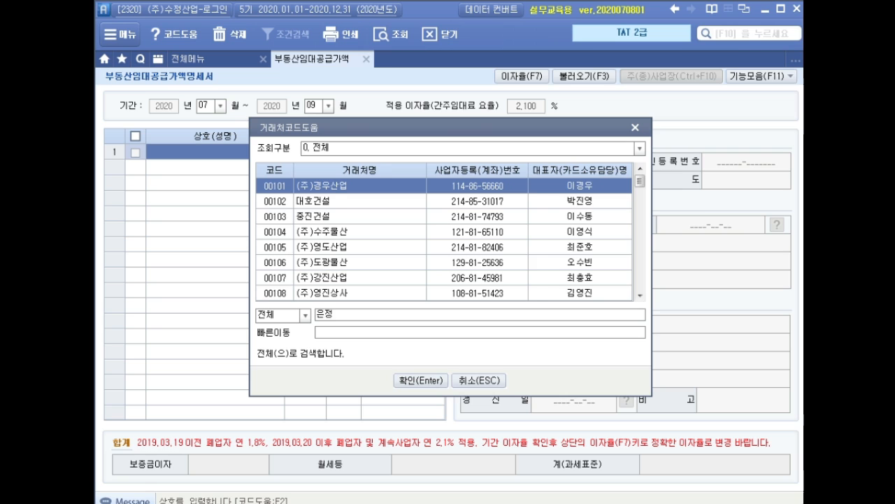
{"action": "key", "text": "Return"}
Step: Enter floor 3, unit 301 and 동 구로동 for the tenant (주)은정컨설팅
{"action": "key", "text": "Return"}
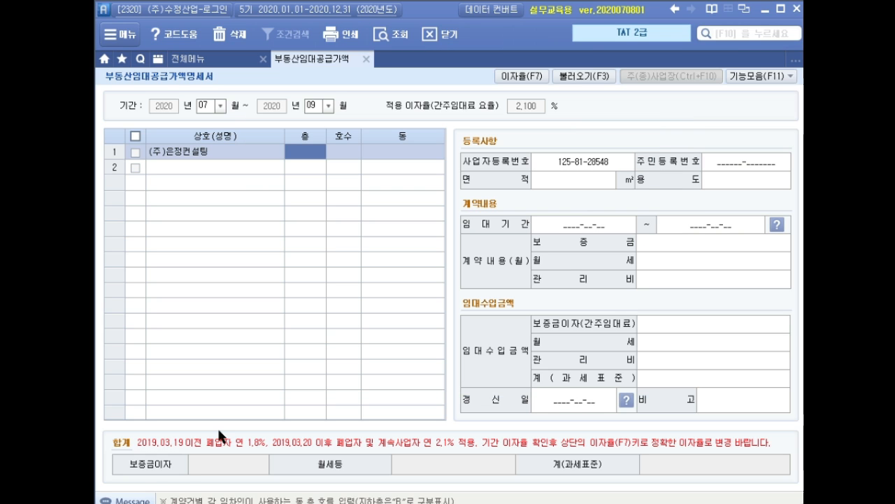
{"action": "type", "text": "3"}
{"action": "key", "text": "Return"}
{"action": "type", "text": "301"}
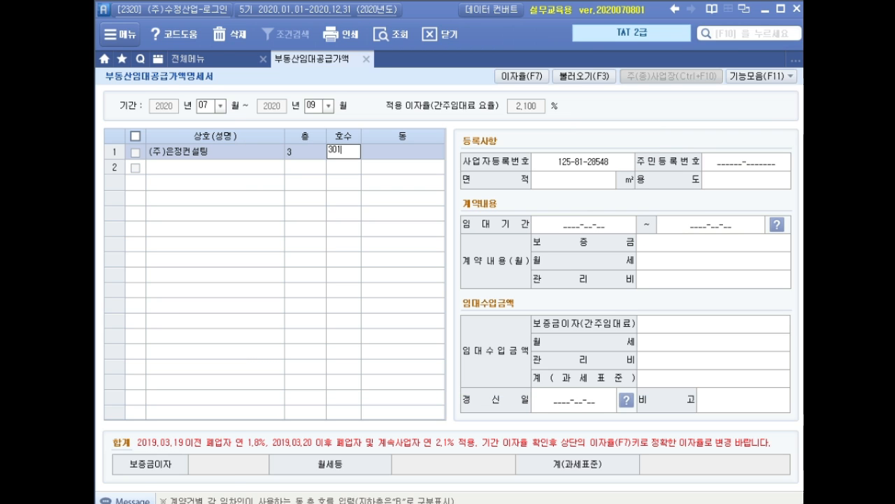
{"action": "key", "text": "Return"}
{"action": "type", "text": "구로동"}
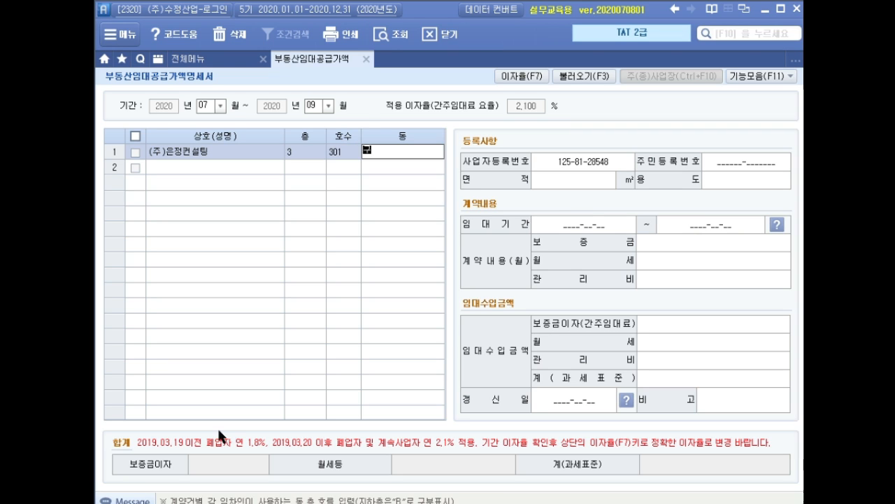
{"action": "key", "text": "Return"}
Step: Set the leased area to 145 ㎡ and the use to 사무실, leaving the resident registration number blank
{"action": "key", "text": "Return"}
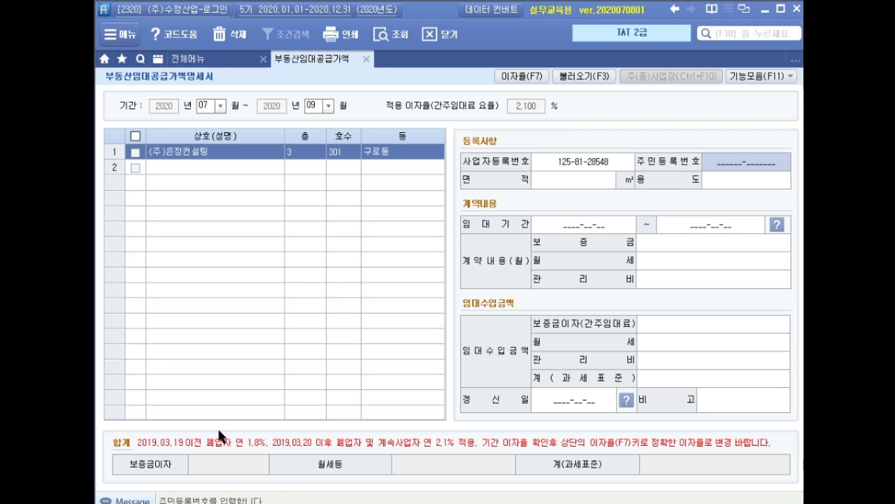
{"action": "key", "text": "Return"}
{"action": "type", "text": "145"}
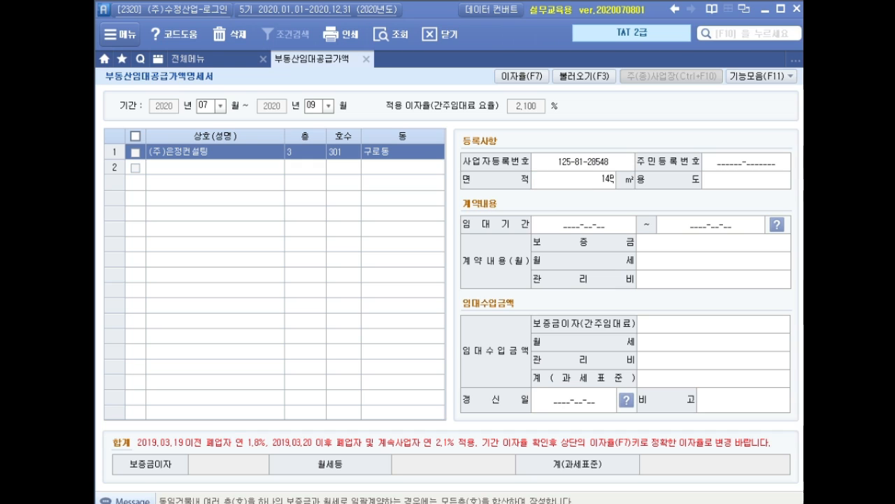
{"action": "key", "text": "Return"}
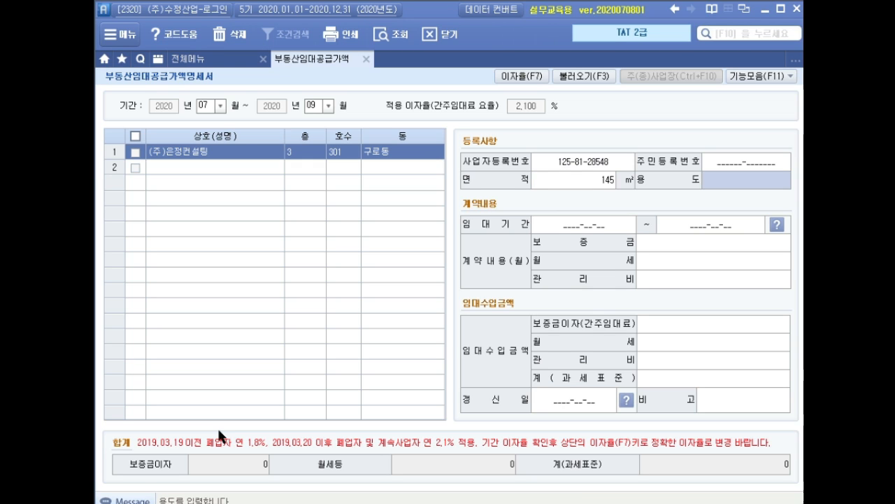
{"action": "type", "text": "사무실"}
{"action": "key", "text": "Return"}
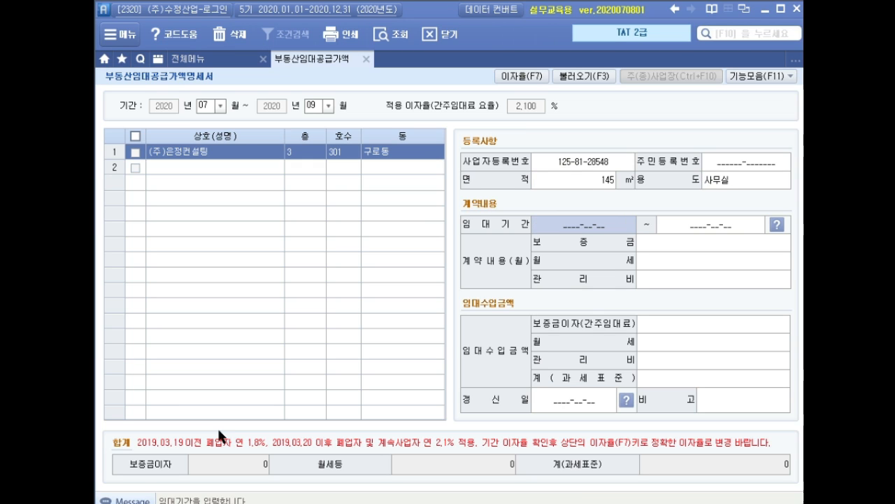
Step: Set the lease period of (주)은정컨설팅 to 2020-09-01 through 2022-08-31
{"action": "type", "text": "2020-0"}
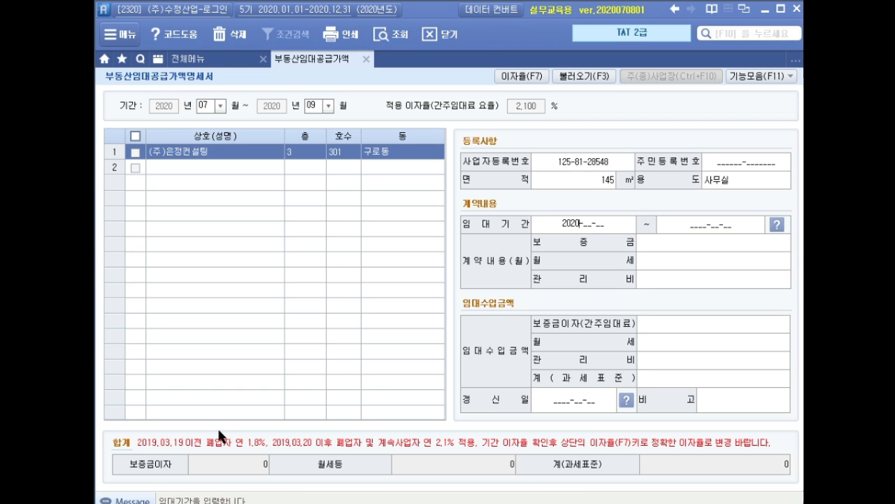
{"action": "type", "text": "9-01"}
{"action": "key", "text": "Return"}
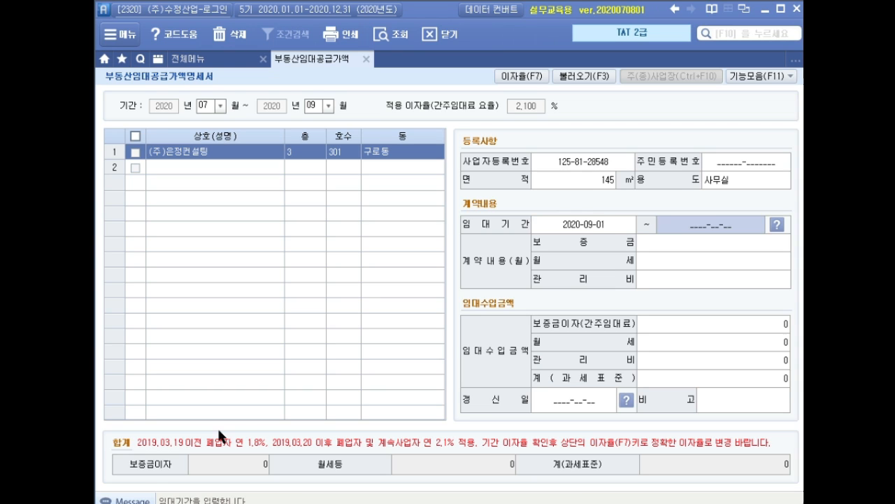
{"action": "type", "text": "2022-0"}
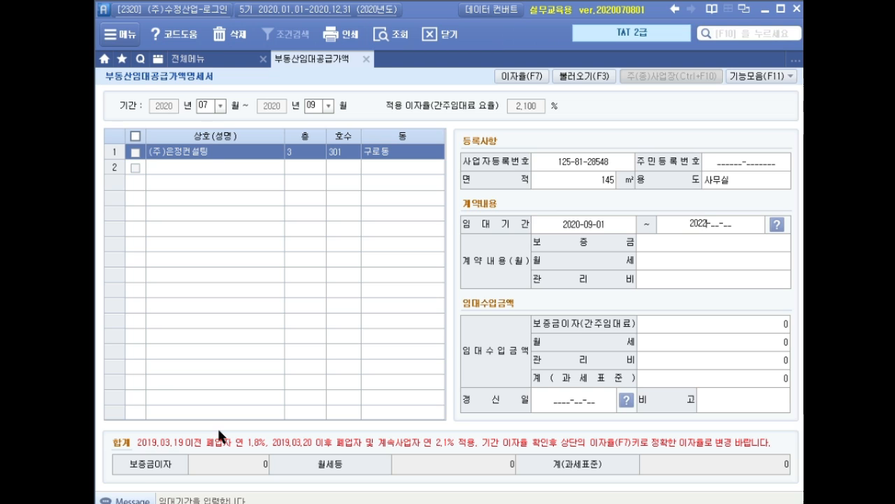
{"action": "type", "text": "8-31"}
{"action": "key", "text": "Return"}
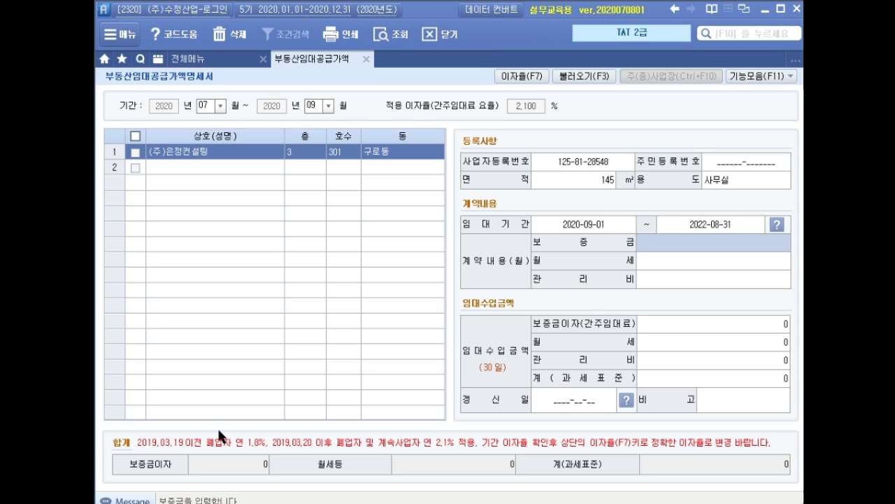
Step: Enter a deposit of 150,000,000 and monthly rent of 3,000,000, leaving 관리비 and 갱신일 blank, to complete the tenant's row
{"action": "type", "text": "150000000"}
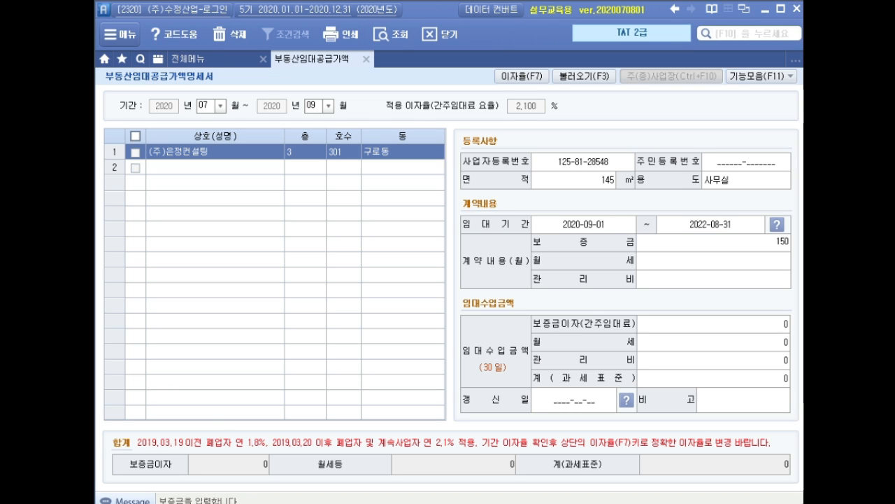
{"action": "key", "text": "Return"}
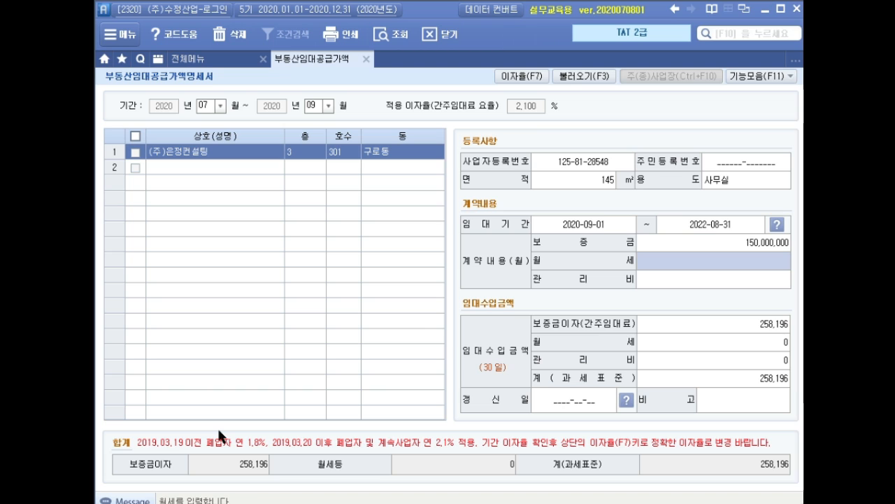
{"action": "type", "text": "3000000"}
{"action": "key", "text": "Return"}
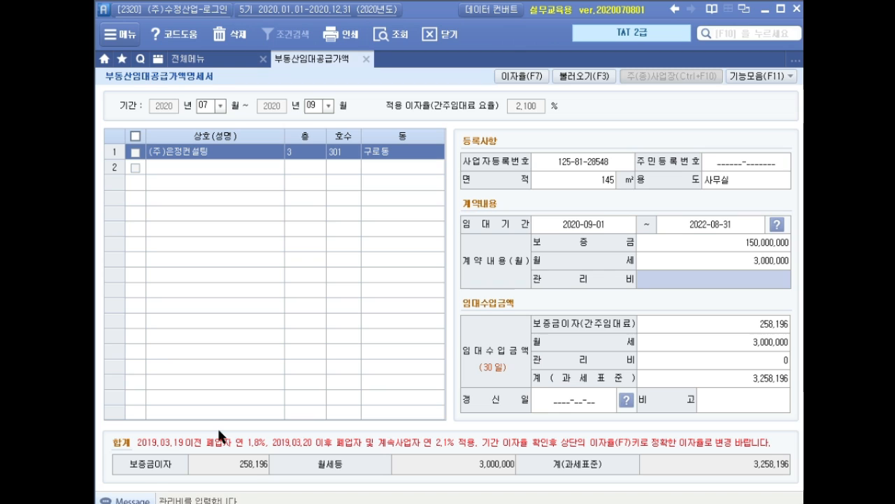
{"action": "key", "text": "Return"}
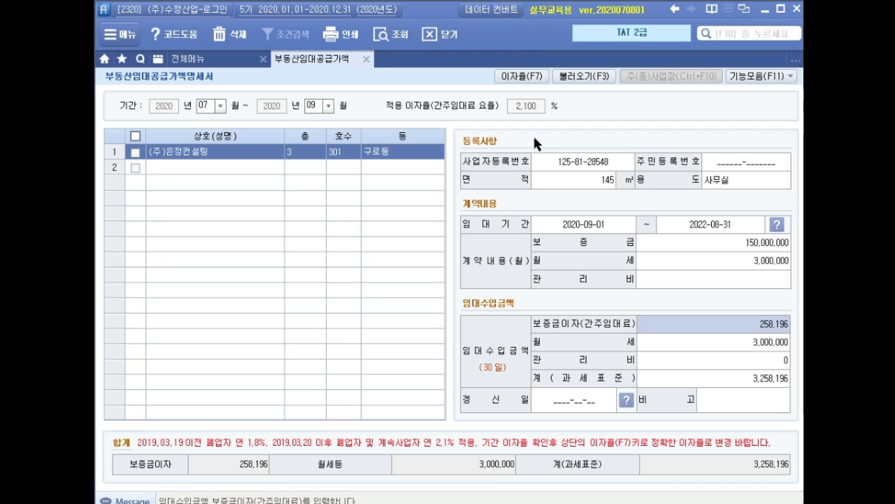
{"action": "key", "text": "Return"}
{"action": "key", "text": "Return"}
{"action": "key", "text": "Return"}
{"action": "key", "text": "Return"}
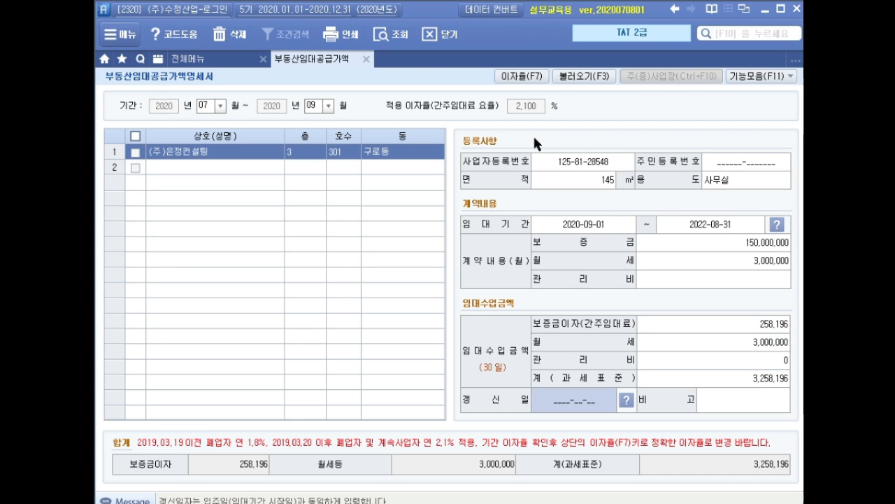
{"action": "key", "text": "Return"}
{"action": "key", "text": "Return"}
{"action": "key", "text": "Up"}
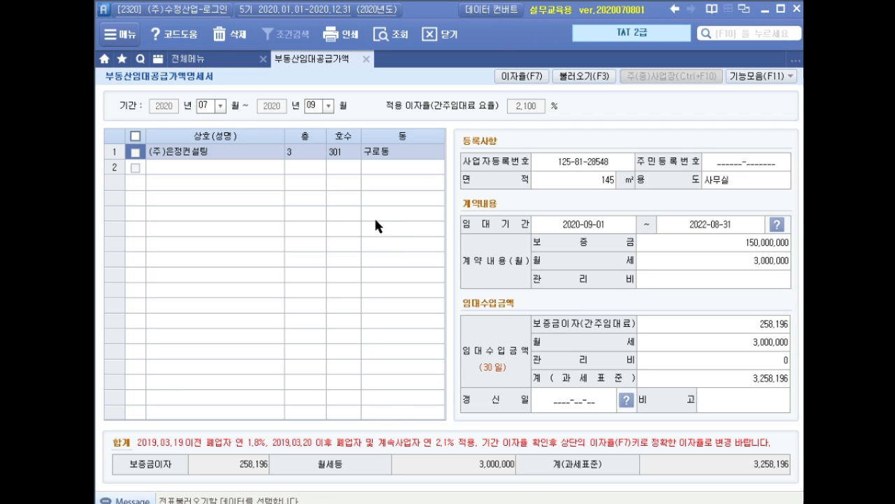
Step: Open 매입매출전표입력 from 전체메뉴 and start a voucher dated September 30
{"action": "left_click", "coordinate": [229, 59]}
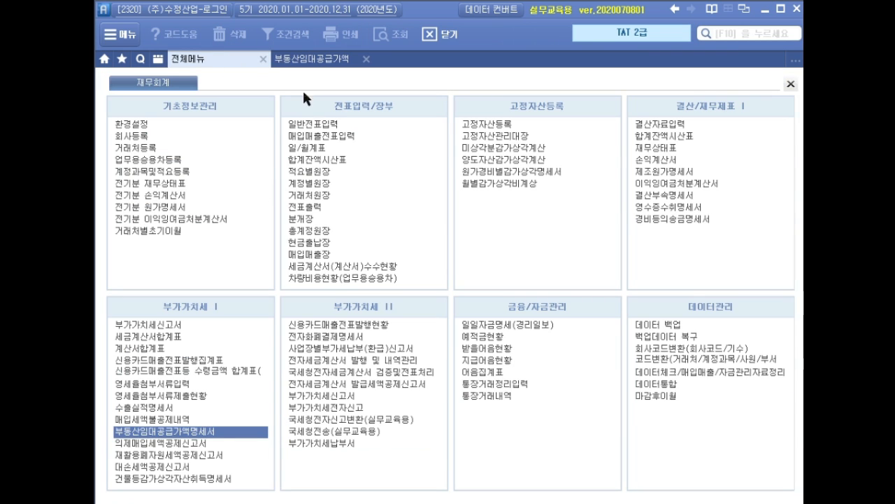
{"action": "left_click", "coordinate": [346, 137]}
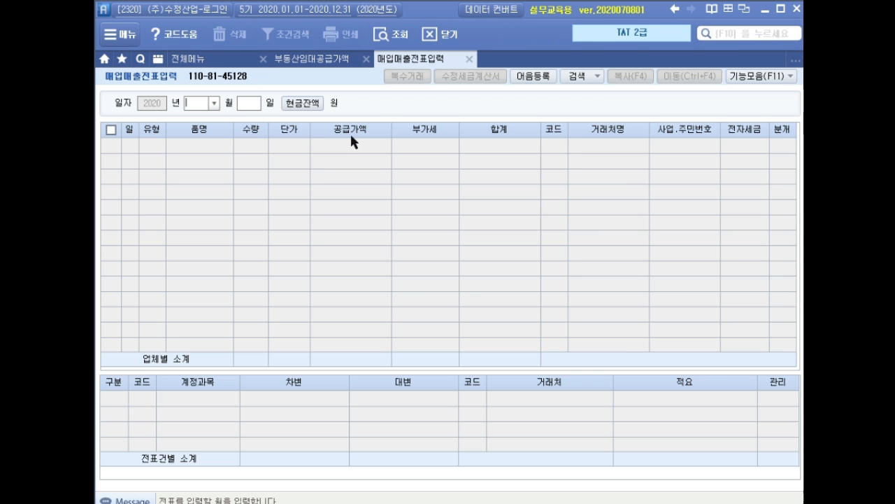
{"action": "type", "text": "09"}
{"action": "type", "text": "30"}
{"action": "key", "text": "Return"}
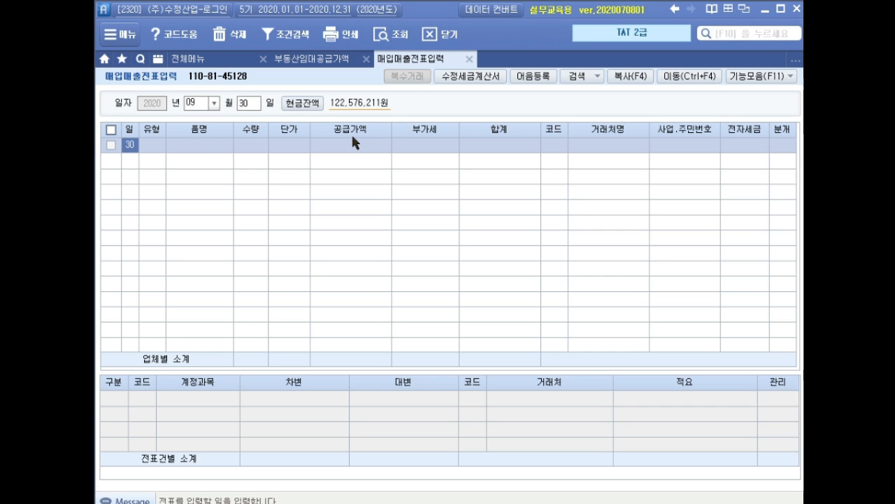
{"action": "key", "text": "Return"}
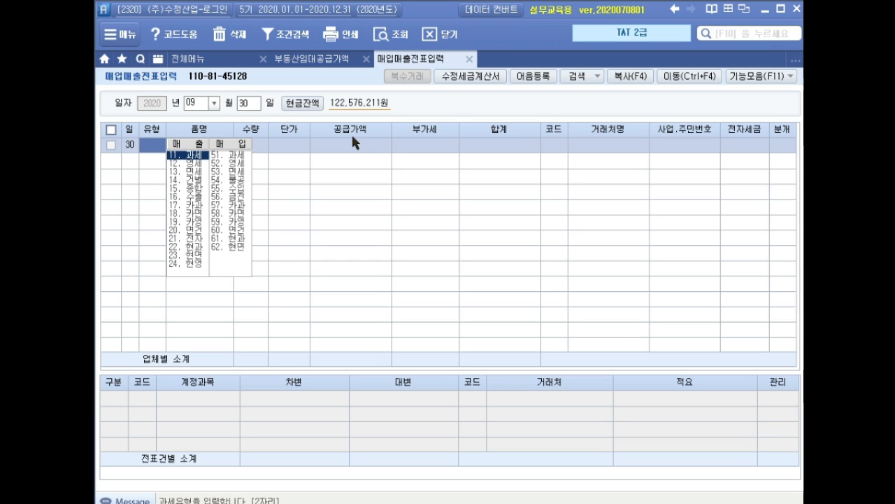
Step: Enter a 14 건별 sale for 간주임대료 with a VAT-inclusive amount of 284,015
{"action": "type", "text": "14"}
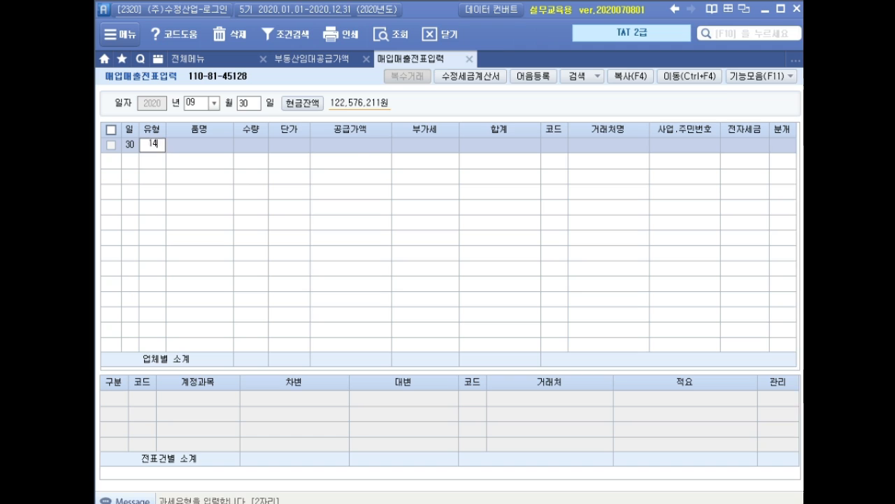
{"action": "key", "text": "Return"}
{"action": "type", "text": "간주임대료"}
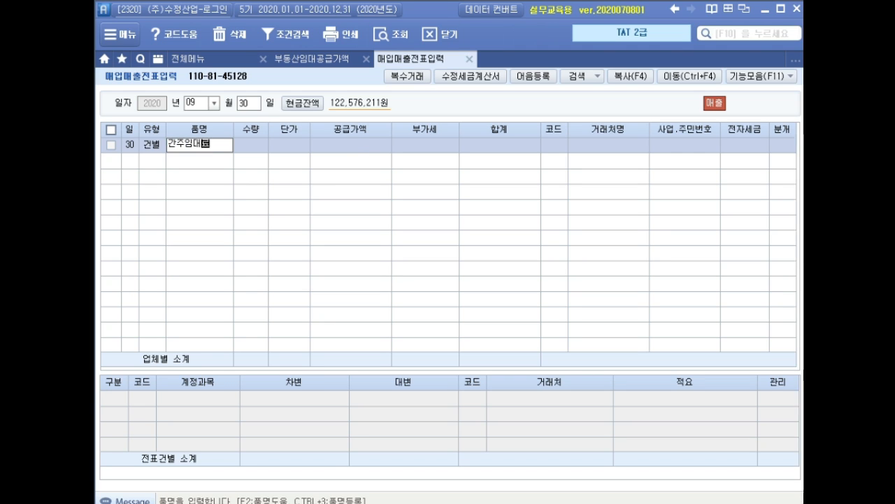
{"action": "left_click", "coordinate": [356, 142]}
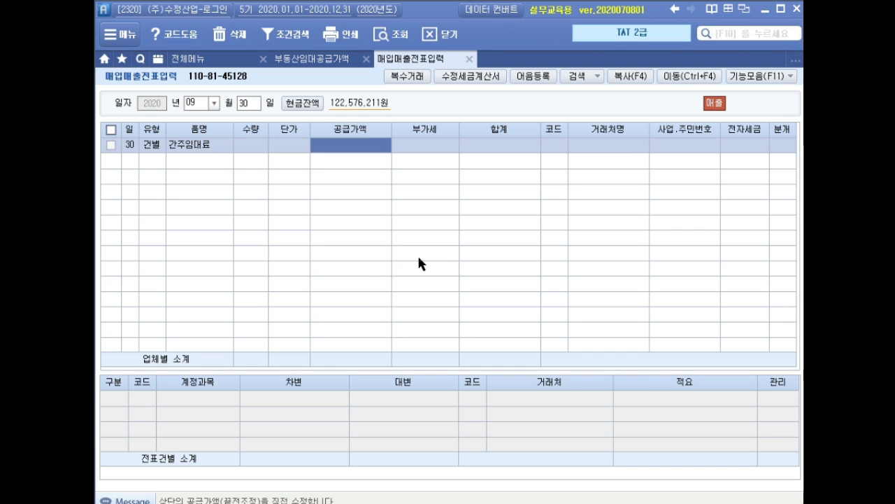
{"action": "type", "text": "284,"}
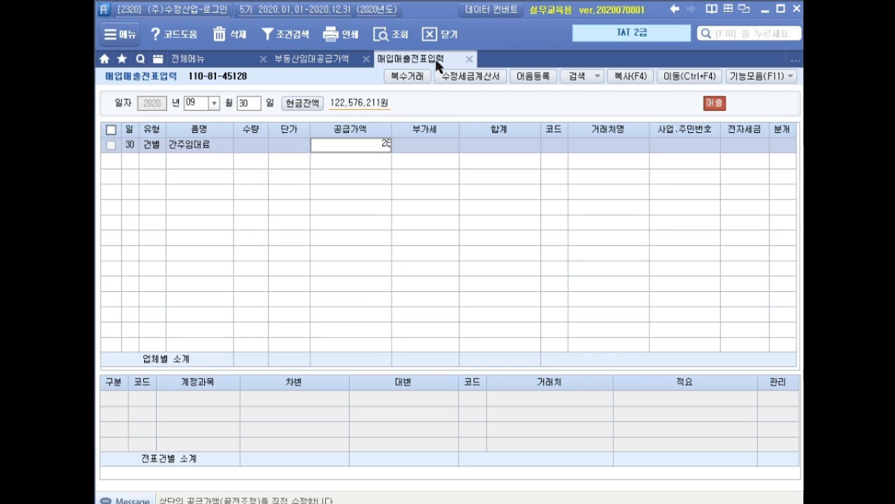
{"action": "type", "text": "015"}
{"action": "key", "text": "Return"}
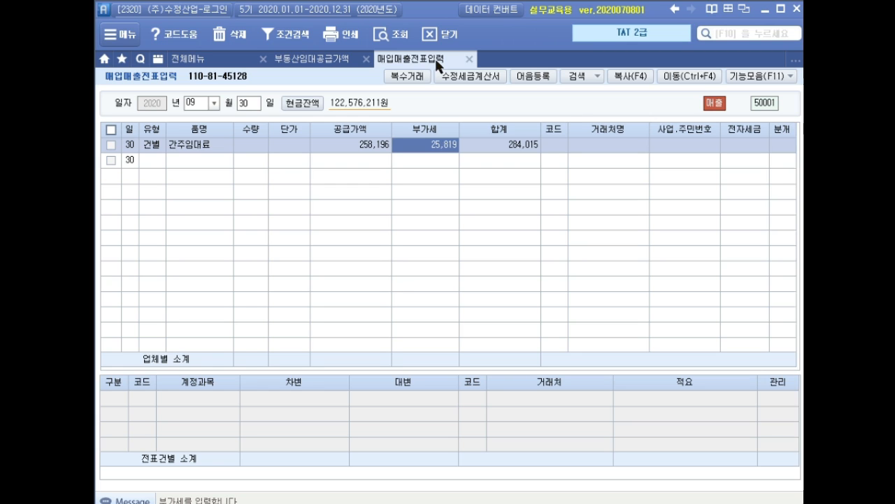
Step: Leave the counterparty of the 간주임대료 entry blank and set its journal type to 혼합
{"action": "key", "text": "Return"}
{"action": "key", "text": "Return"}
{"action": "key", "text": "Return"}
{"action": "key", "text": "Return"}
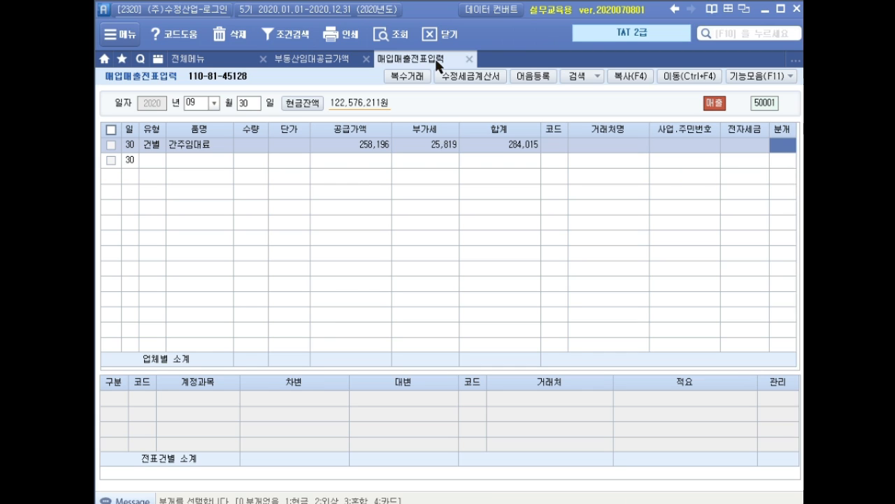
{"action": "type", "text": "3"}
{"action": "key", "text": "Return"}
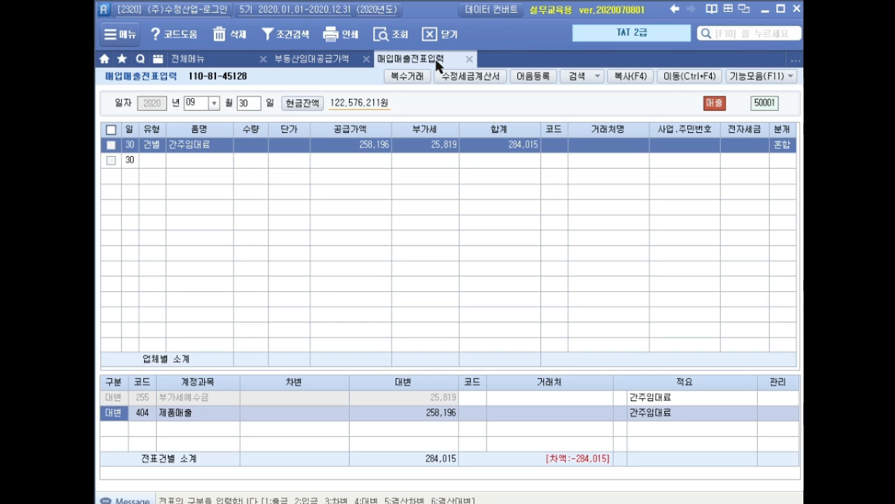
Step: Change the 제품매출 line to a debit and replace its account with 817 세금과공과금
{"action": "type", "text": "3"}
{"action": "key", "text": "Return"}
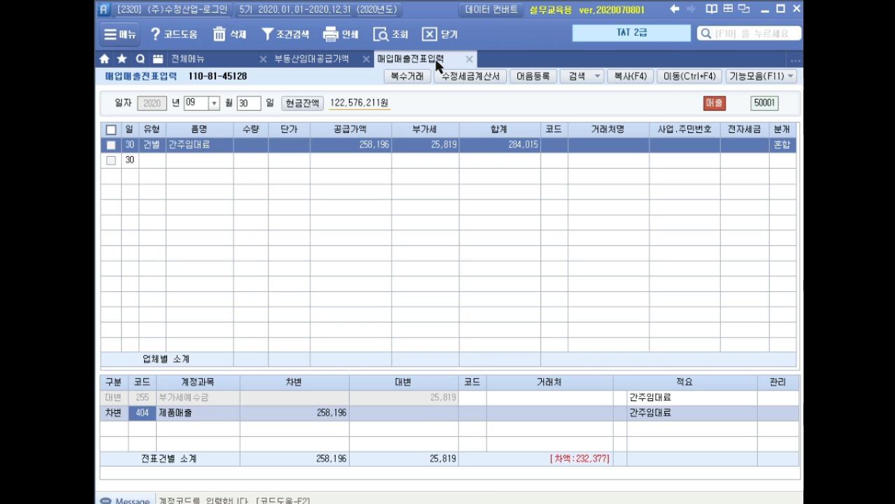
{"action": "type", "text": "세금ㄱ"}
{"action": "key", "text": "BackSpace"}
{"action": "key", "text": "BackSpace"}
{"action": "key", "text": "BackSpace"}
{"action": "type", "text": "세금"}
{"action": "key", "text": "Return"}
{"action": "key", "text": "Down"}
{"action": "key", "text": "Down"}
{"action": "key", "text": "Down"}
{"action": "key", "text": "Down"}
{"action": "key", "text": "Down"}
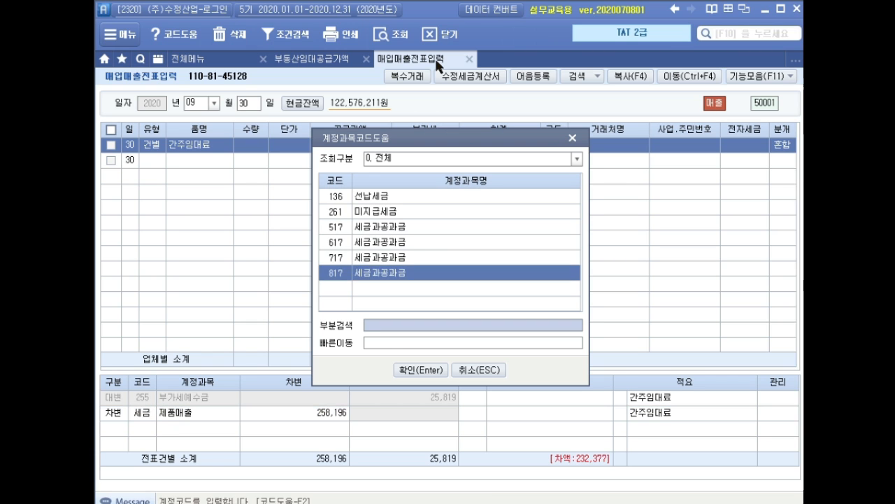
{"action": "key", "text": "Return"}
Step: Set the 세금과공과금 debit amount to 25,819 and complete the 간주임대료 voucher
{"action": "type", "text": "25,819"}
{"action": "key", "text": "Return"}
{"action": "key", "text": "Return"}
{"action": "key", "text": "Return"}
{"action": "key", "text": "Return"}
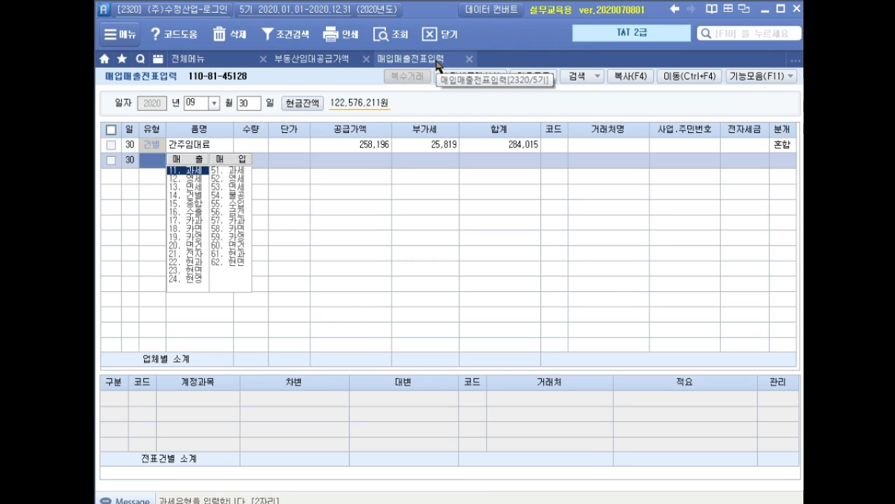
{"action": "key", "text": "Return"}
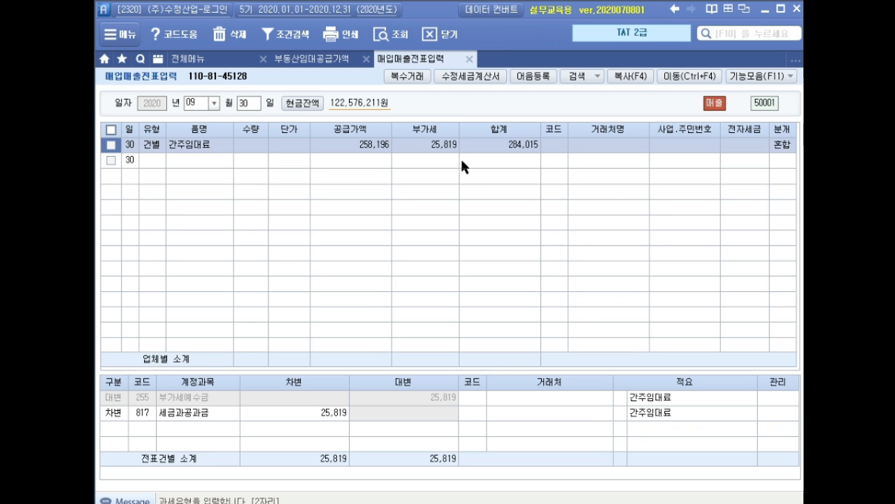
Step: Close both open forms and load 부가가치세신고서 for July 1 to September 30, 2020 as 정기신고
{"action": "left_click", "coordinate": [470, 59]}
{"action": "left_click", "coordinate": [366, 59]}
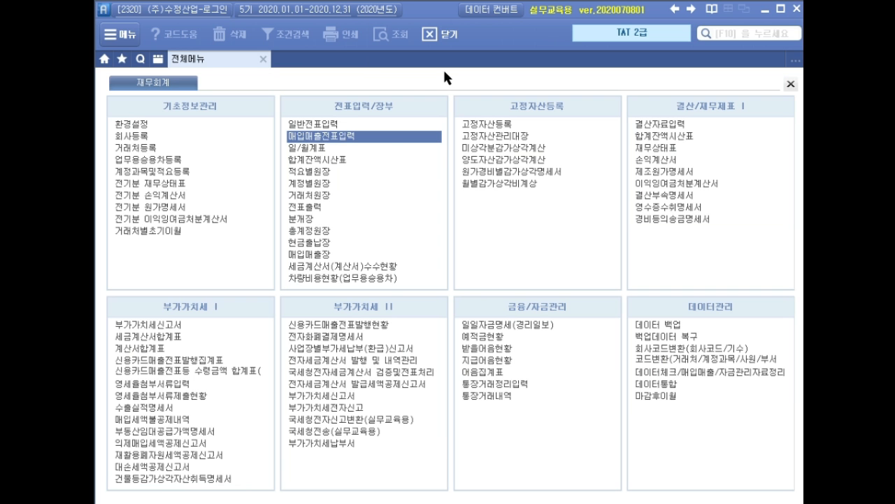
{"action": "left_click", "coordinate": [168, 325]}
{"action": "type", "text": "7"}
{"action": "key", "text": "Return"}
{"action": "key", "text": "Return"}
{"action": "type", "text": "9"}
{"action": "key", "text": "Return"}
{"action": "key", "text": "Return"}
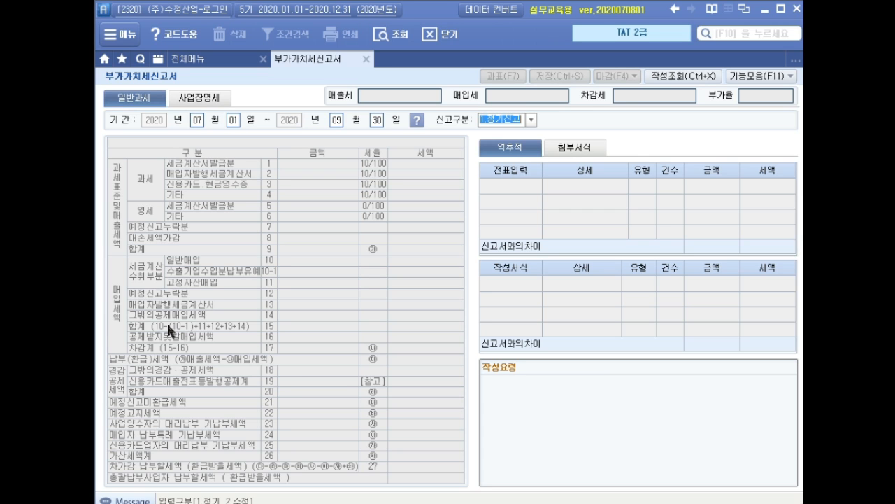
{"action": "key", "text": "Return"}
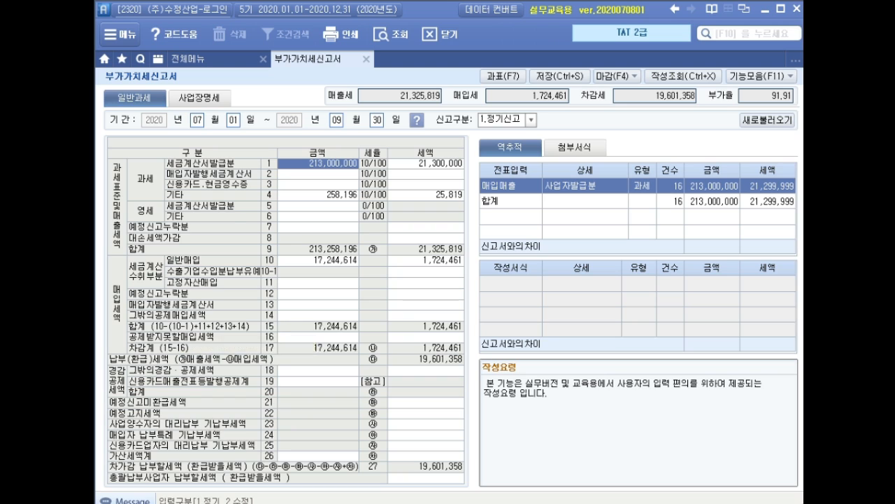
{"action": "left_click_drag", "start_coordinate": [435, 171], "coordinate": [470, 174]}
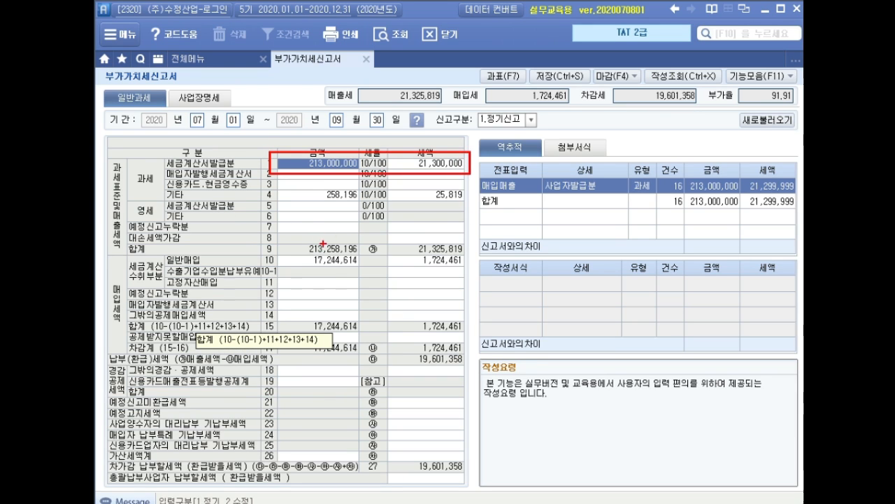
{"action": "left_click_drag", "start_coordinate": [276, 186], "coordinate": [474, 210]}
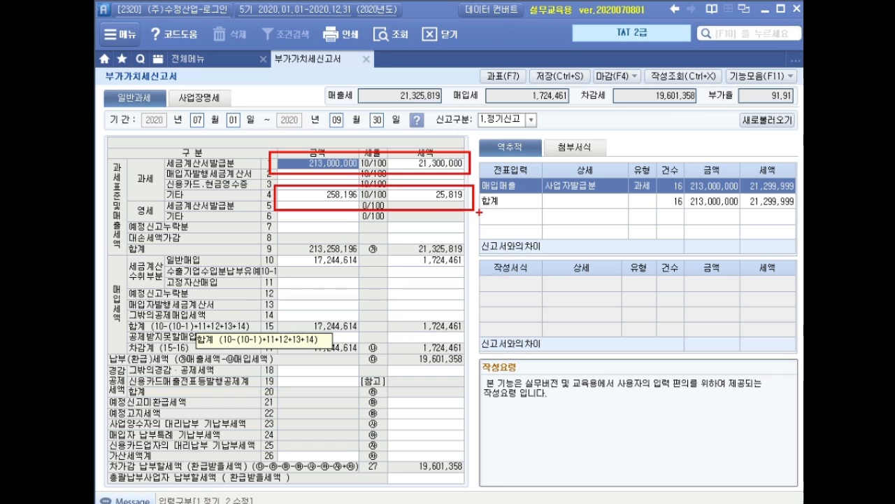
{"action": "key", "text": "Escape"}
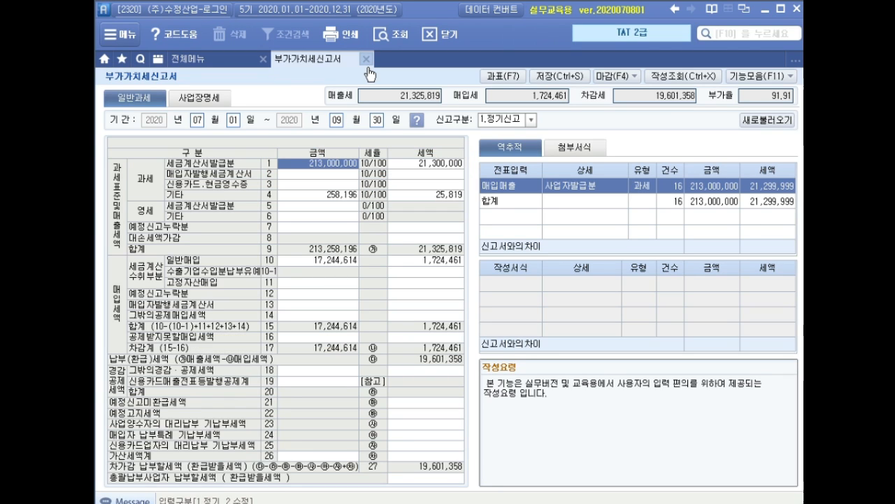
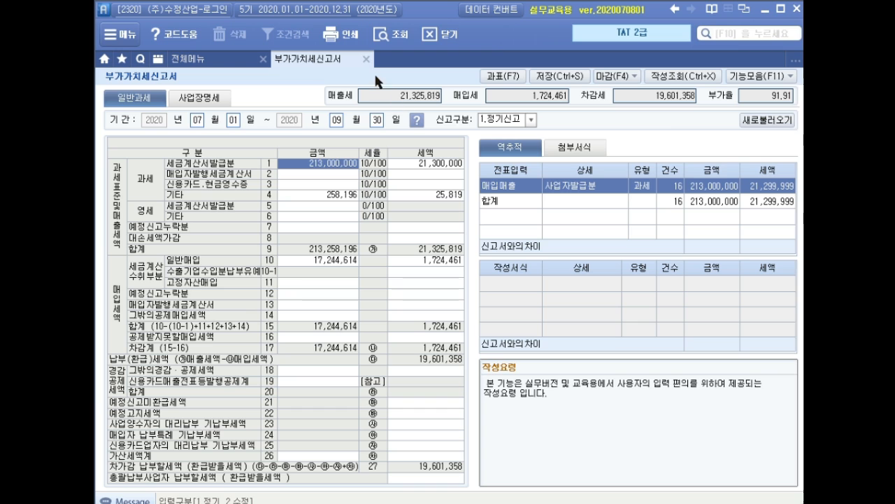
Step: Save and close 부가가치세신고서, and open 매입매출전표입력
{"action": "left_click", "coordinate": [367, 59]}
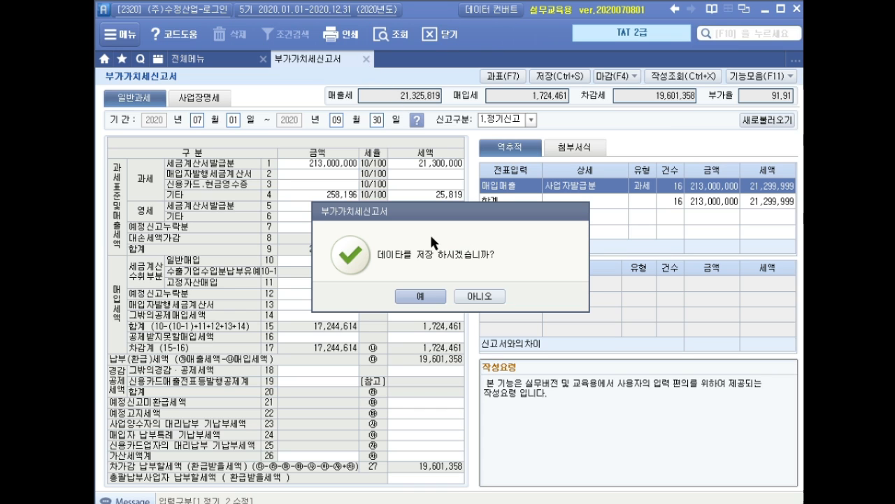
{"action": "left_click", "coordinate": [422, 296]}
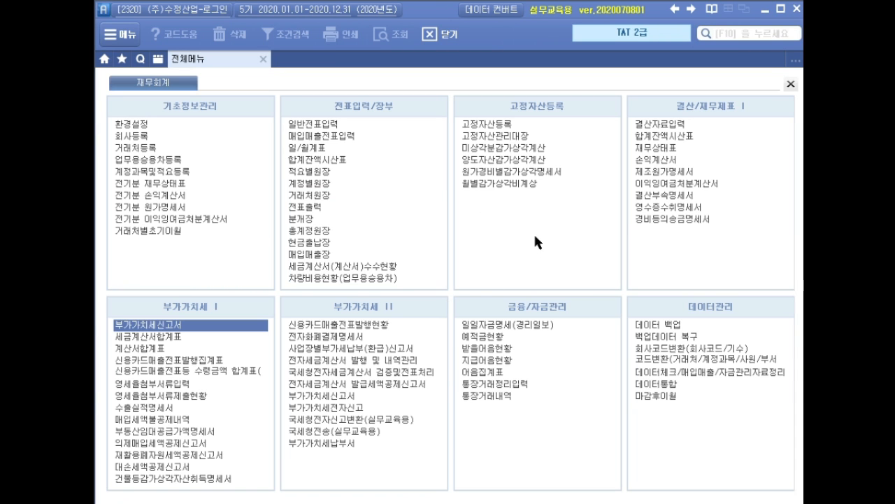
{"action": "left_click", "coordinate": [350, 136]}
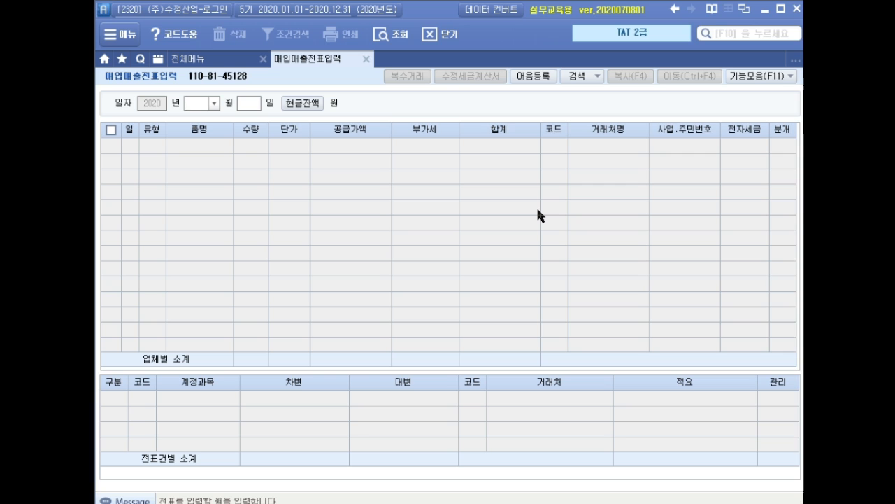
Step: Load November 2020 and start a 매입 과세 entry dated the 9th
{"action": "type", "text": "11"}
{"action": "key", "text": "Return"}
{"action": "key", "text": "Return"}
{"action": "type", "text": "09"}
{"action": "key", "text": "Return"}
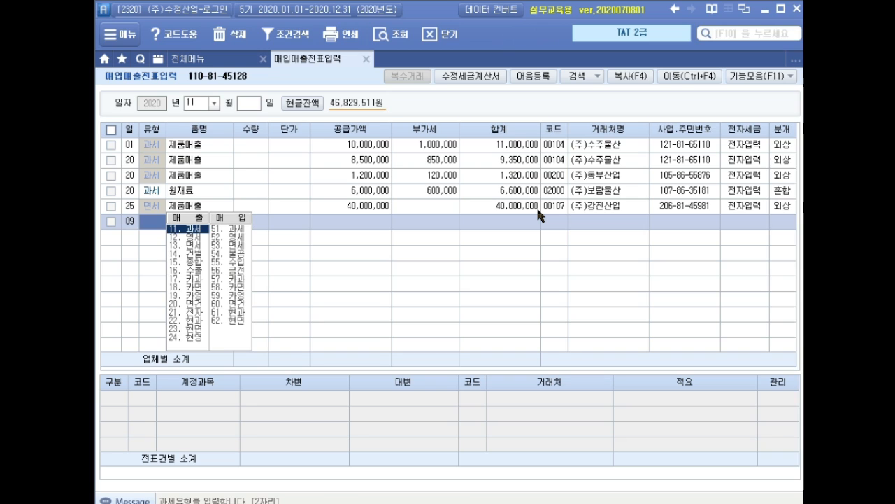
{"action": "type", "text": "11"}
{"action": "key", "text": "Return"}
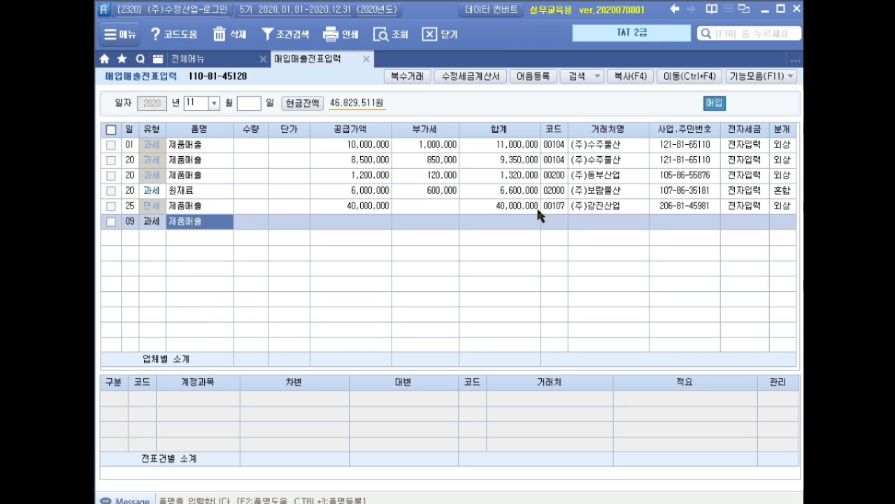
Step: Enter 로봇포장기 as the item with a supply value of 70,000,000 and accept the calculated VAT
{"action": "type", "text": "로봇포장ㄱ"}
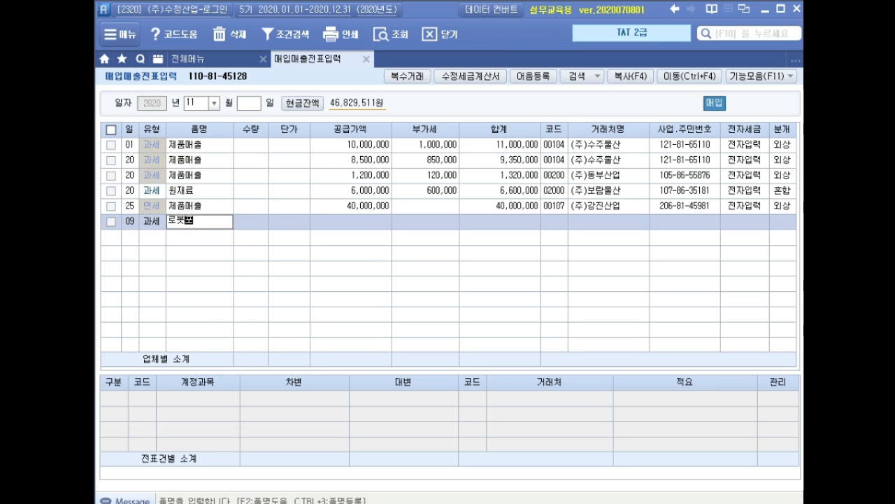
{"action": "type", "text": "ㅣ"}
{"action": "key", "text": "Return"}
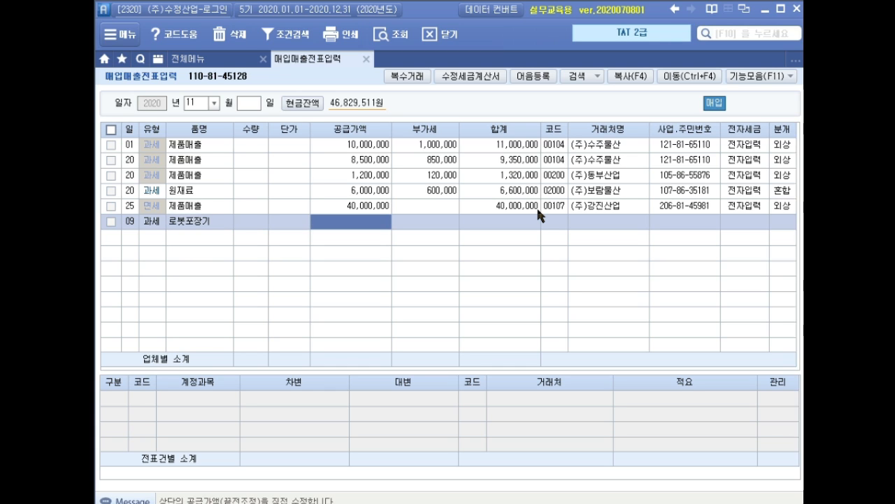
{"action": "type", "text": "70000000"}
{"action": "key", "text": "Return"}
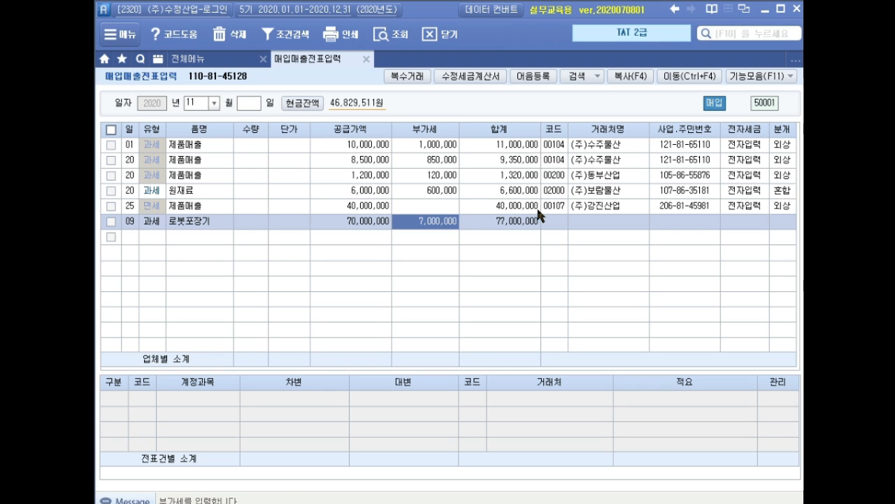
{"action": "key", "text": "Return"}
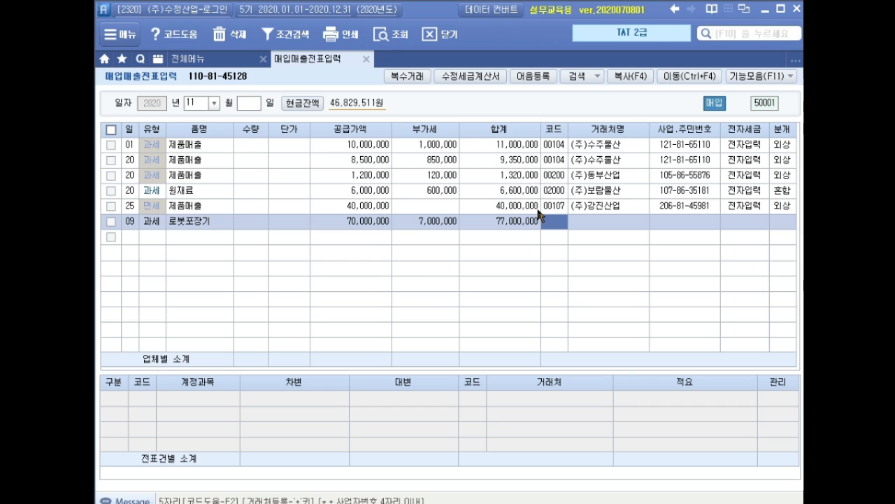
Step: Set the 로봇포장기 entry's counterparty to (주)준경기계, its tax invoice to 전자입력 and its journal type to 혼합
{"action": "type", "text": "준경"}
{"action": "key", "text": "Return"}
{"action": "key", "text": "Return"}
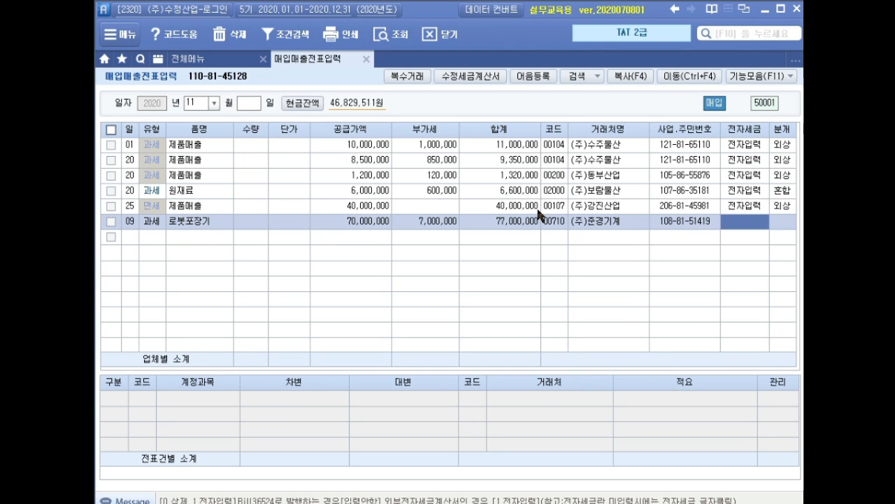
{"action": "type", "text": "1"}
{"action": "key", "text": "Return"}
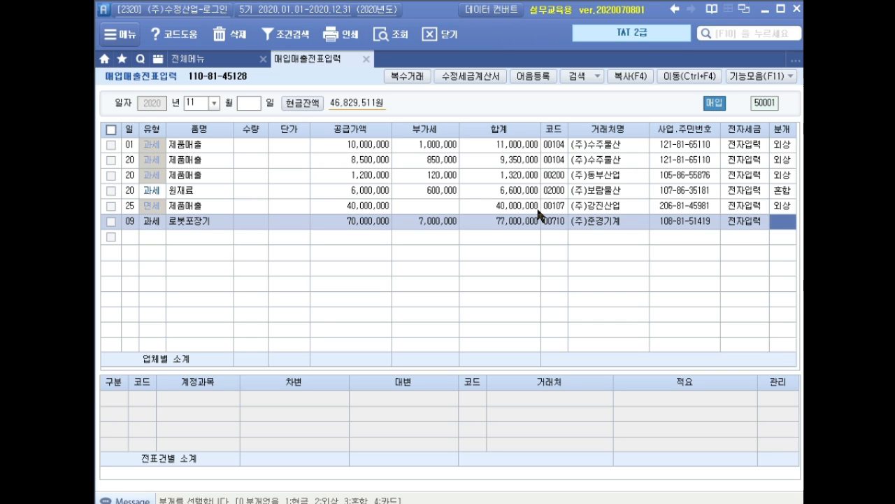
{"action": "type", "text": "3"}
{"action": "key", "text": "Return"}
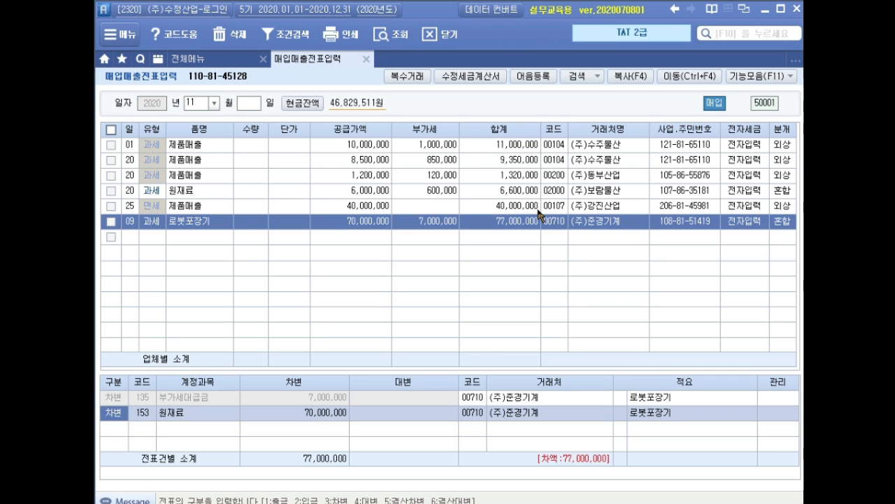
Step: Replace the 원재료 account on the 로봇포장기 entry's debit line with 206 기계장치
{"action": "key", "text": "Return"}
{"action": "type", "text": "기계"}
{"action": "key", "text": "Return"}
Step: Add a credit line for 253 미지급금 of 77,000,000 and complete the 로봇포장기 voucher
{"action": "key", "text": "Return"}
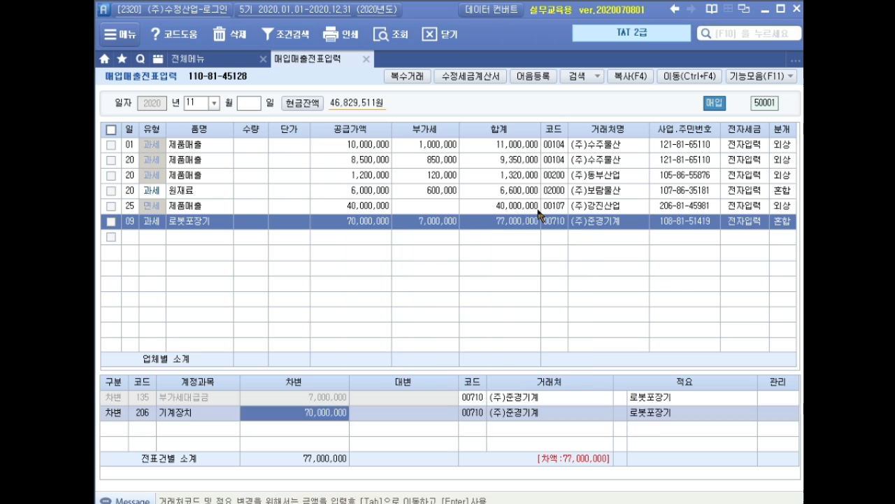
{"action": "key", "text": "Return"}
{"action": "type", "text": "4"}
{"action": "key", "text": "Return"}
{"action": "type", "text": "미지급"}
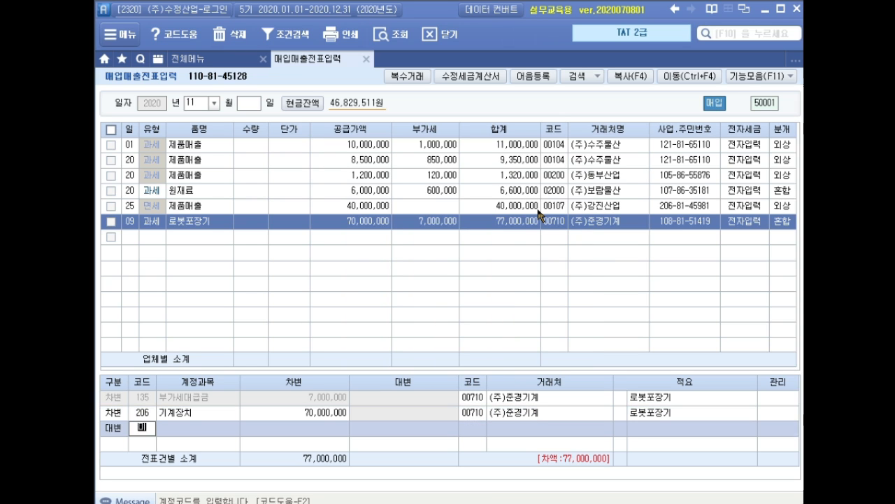
{"action": "key", "text": "Return"}
{"action": "key", "text": "Return"}
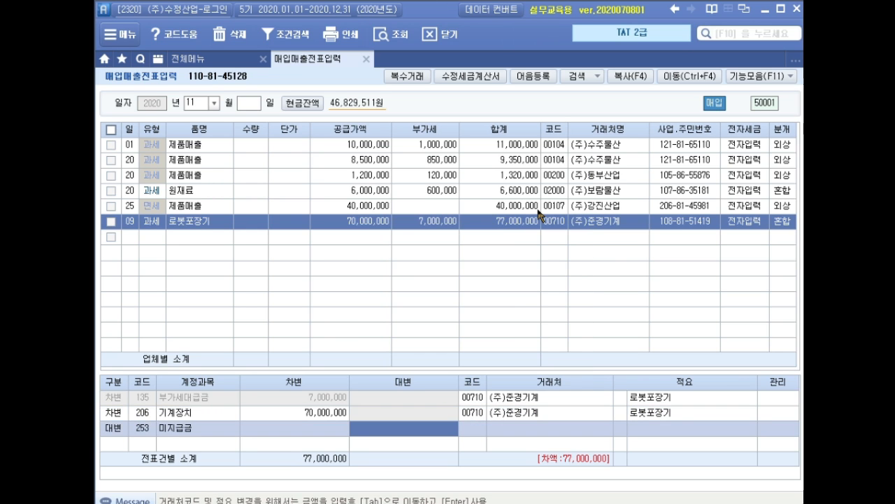
{"action": "type", "text": "7,000,000"}
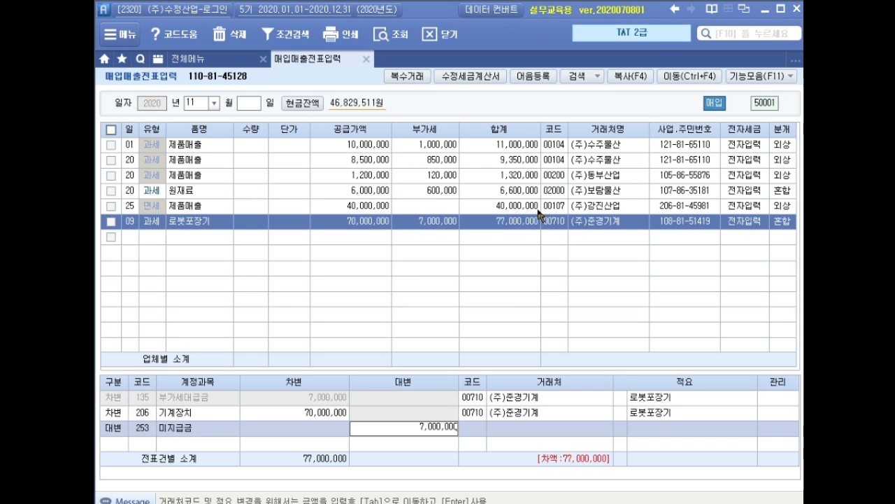
{"action": "key", "text": "BackSpace"}
{"action": "key", "text": "BackSpace"}
{"action": "key", "text": "BackSpace"}
{"action": "key", "text": "BackSpace"}
{"action": "key", "text": "BackSpace"}
{"action": "key", "text": "BackSpace"}
{"action": "key", "text": "BackSpace"}
{"action": "key", "text": "Return"}
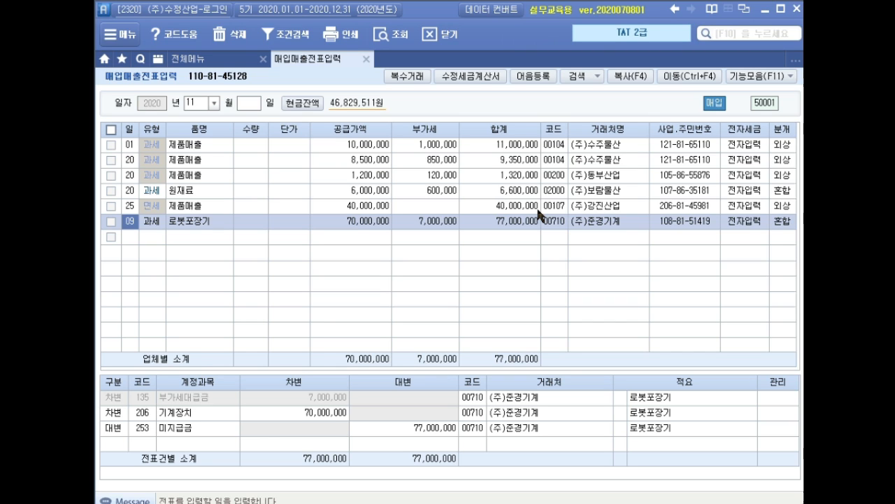
{"action": "key", "text": "Down"}
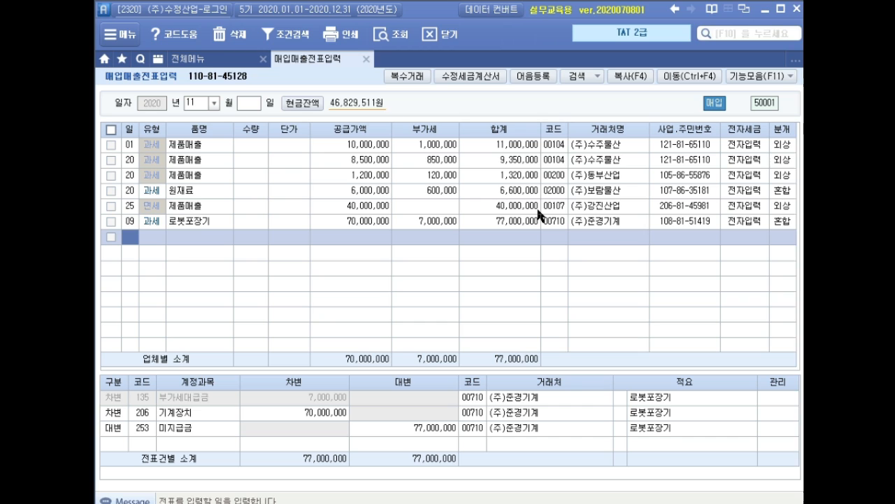
Step: Start a second November 매입 과세 entry dated the 14th
{"action": "type", "text": "14"}
{"action": "key", "text": "Return"}
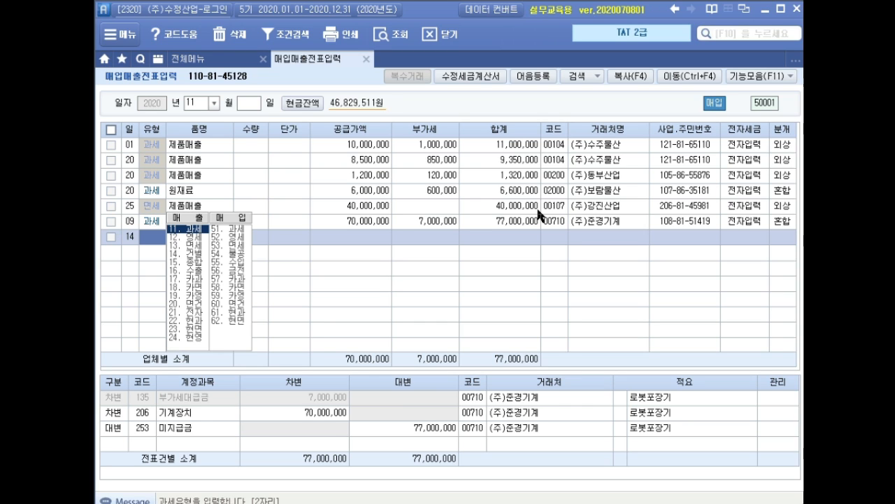
{"action": "type", "text": "11"}
{"action": "key", "text": "Return"}
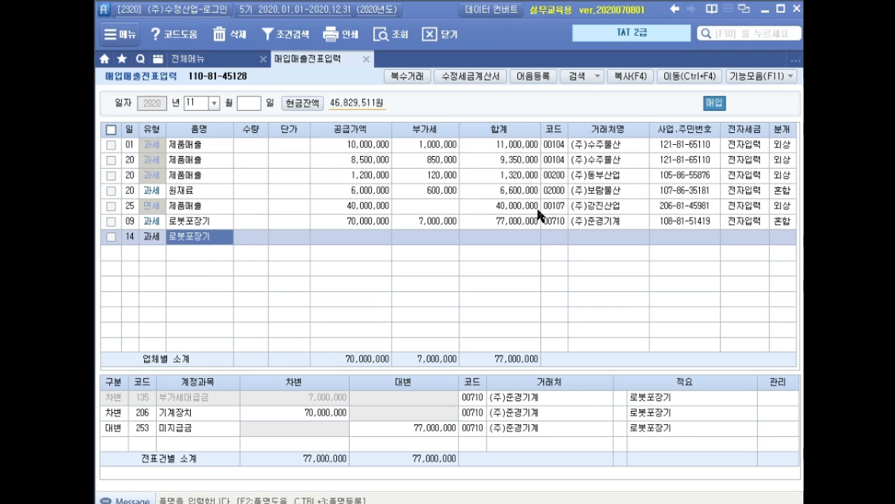
Step: Enter 건물증축공사 as the item with a supply value of 150,000,000 and accept the calculated VAT
{"action": "type", "text": "건물증축"}
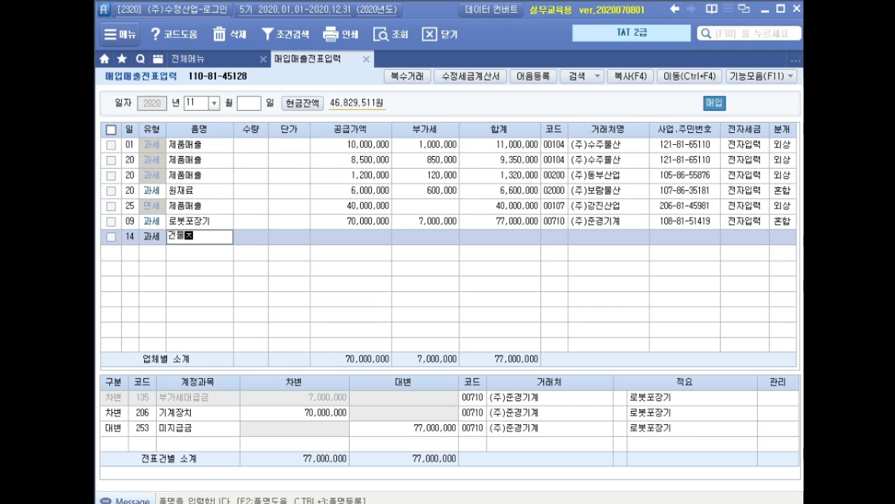
{"action": "type", "text": "공사"}
{"action": "key", "text": "Return"}
{"action": "key", "text": "Return"}
{"action": "key", "text": "Return"}
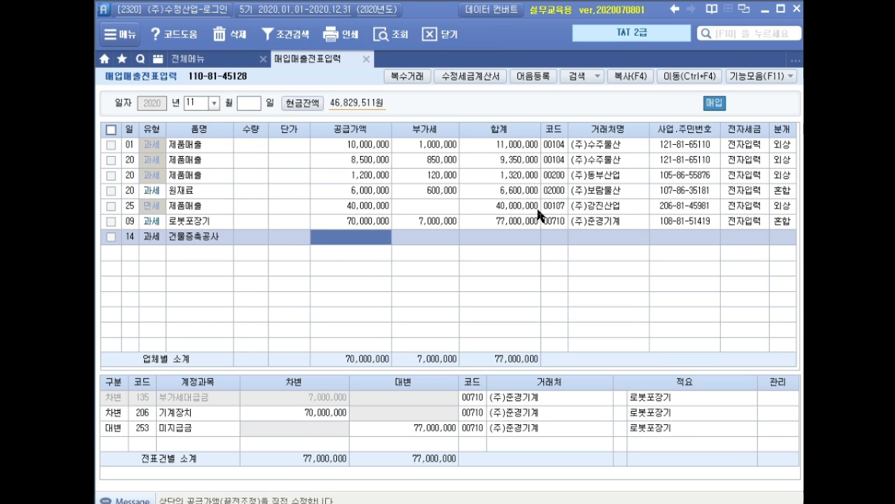
{"action": "type", "text": "150000000"}
{"action": "key", "text": "Return"}
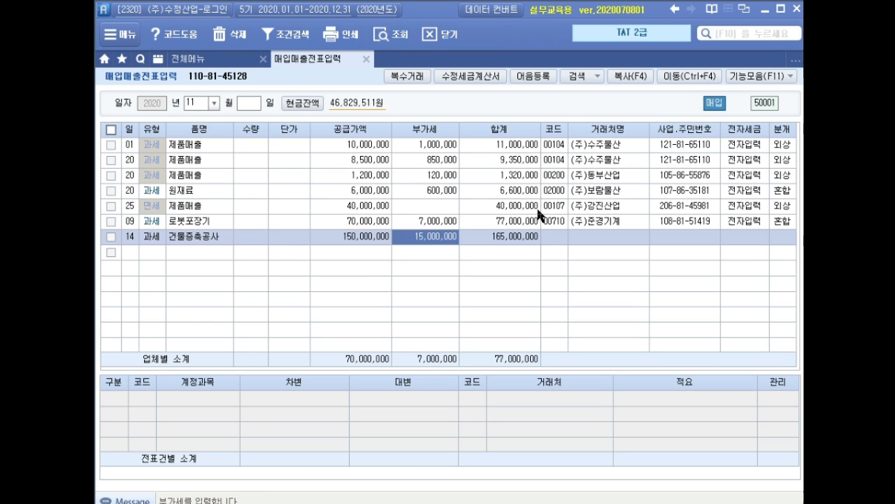
{"action": "key", "text": "Return"}
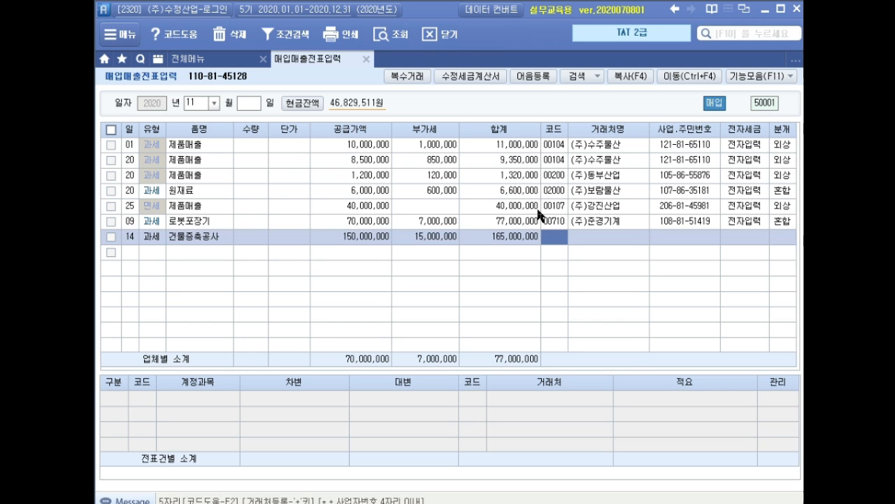
Step: Set the 건물증축공사 entry's counterparty to (주)승민건설, its tax invoice to 전자입력 and its journal type to 혼합
{"action": "type", "text": "승민"}
{"action": "key", "text": "Return"}
{"action": "key", "text": "Return"}
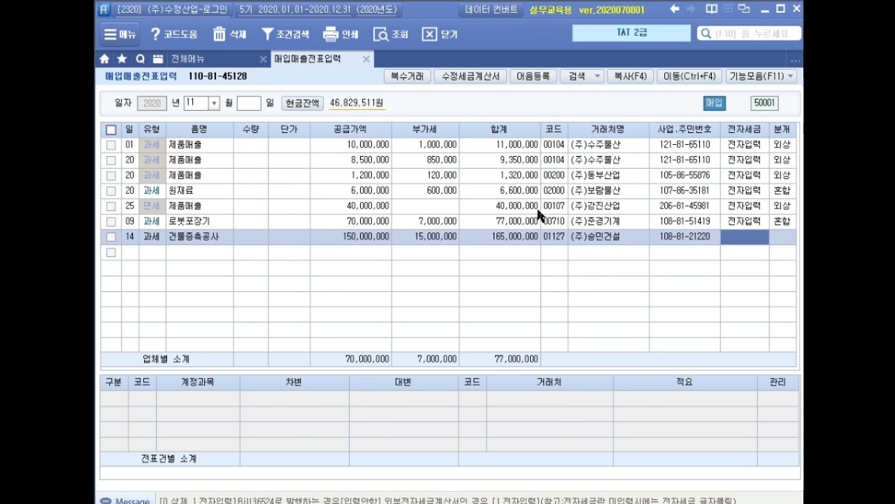
{"action": "type", "text": "15"}
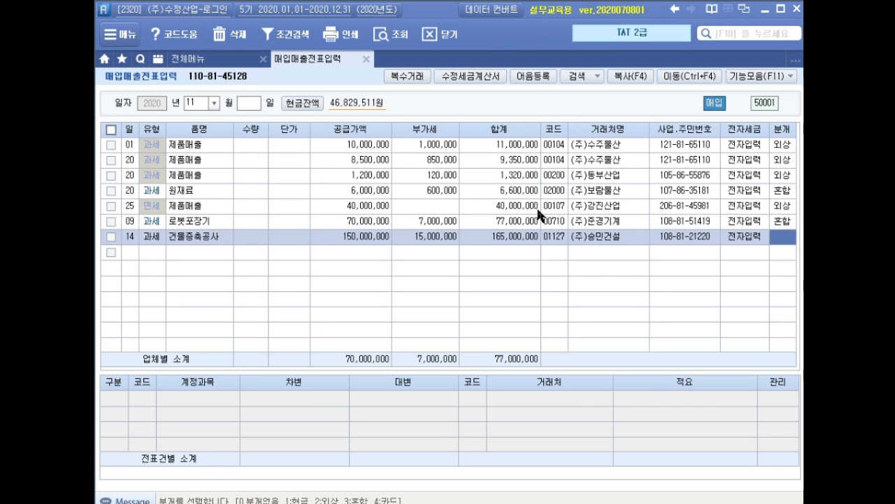
{"action": "type", "text": "3"}
{"action": "key", "text": "Return"}
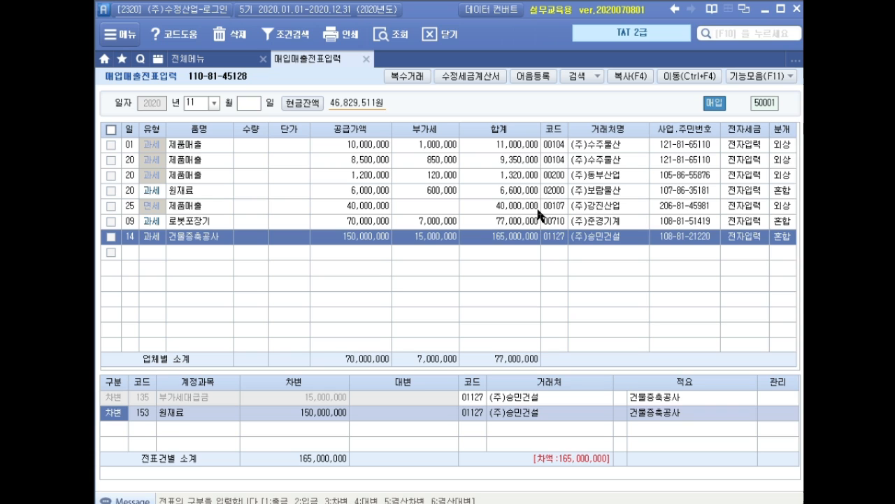
Step: Replace the 원재료 account on the 건물증축공사 entry's debit line with 214 건설중인자산
{"action": "key", "text": "Return"}
{"action": "type", "text": "건설"}
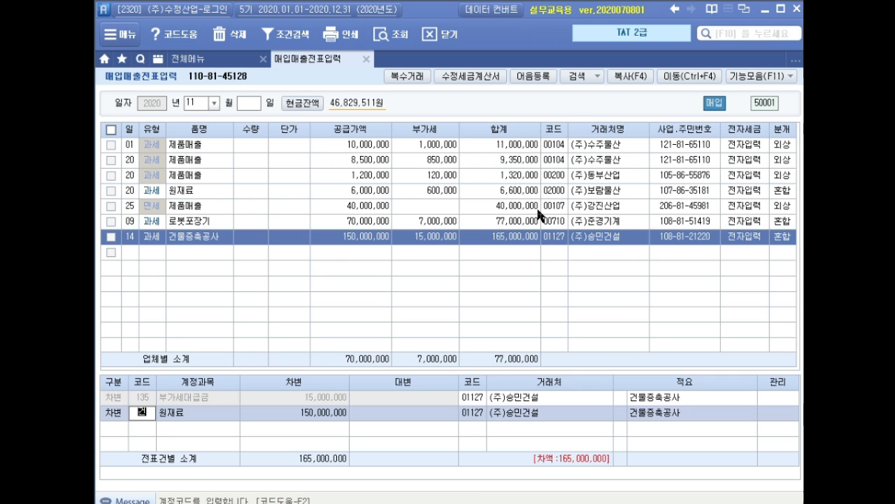
{"action": "key", "text": "Return"}
{"action": "left_click", "coordinate": [538, 212]}
{"action": "double_click", "coordinate": [539, 212]}
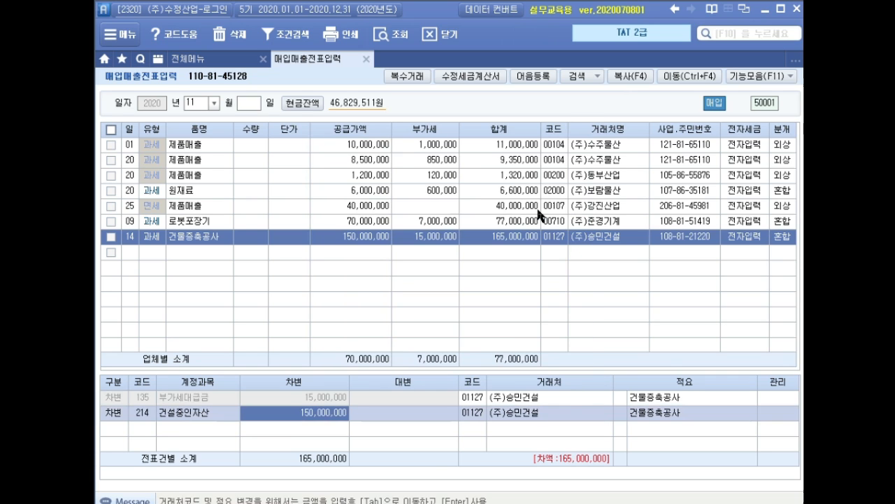
Step: Add a credit line for 253 미지급금 of 165,000,000 and complete the 건물증축공사 voucher
{"action": "key", "text": "Return"}
{"action": "type", "text": "4"}
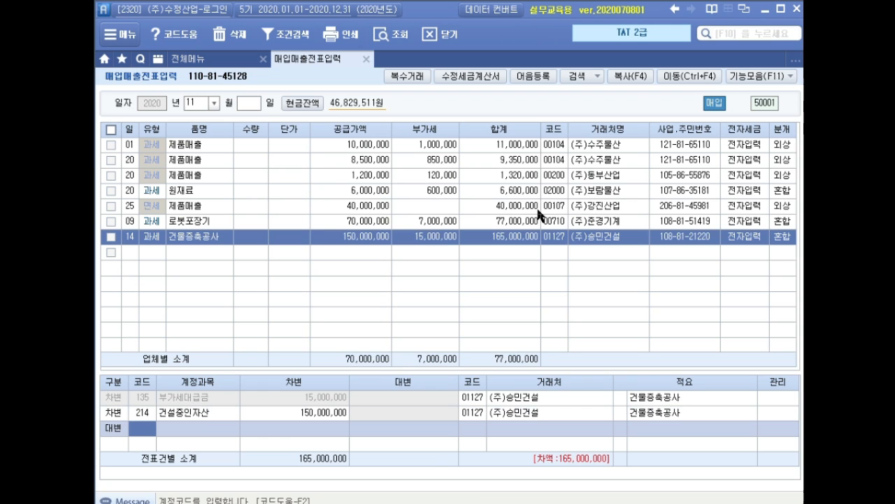
{"action": "type", "text": "미지"}
{"action": "key", "text": "Return"}
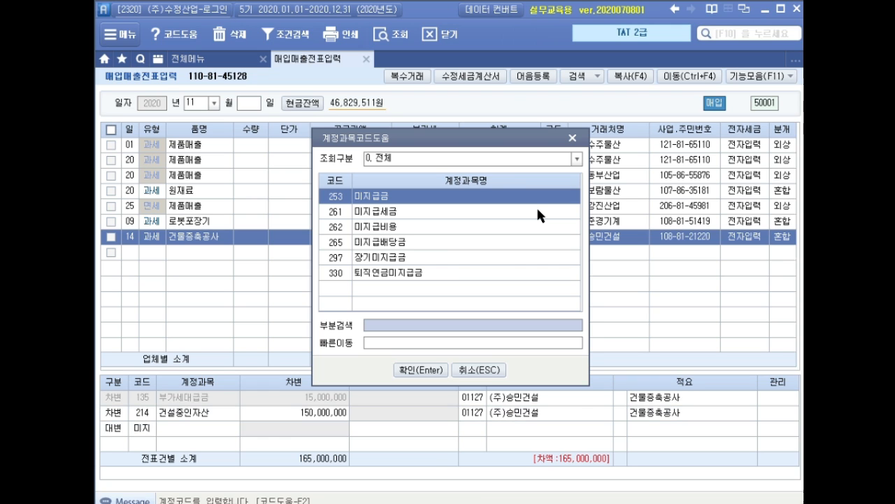
{"action": "key", "text": "Return"}
{"action": "type", "text": "165000000"}
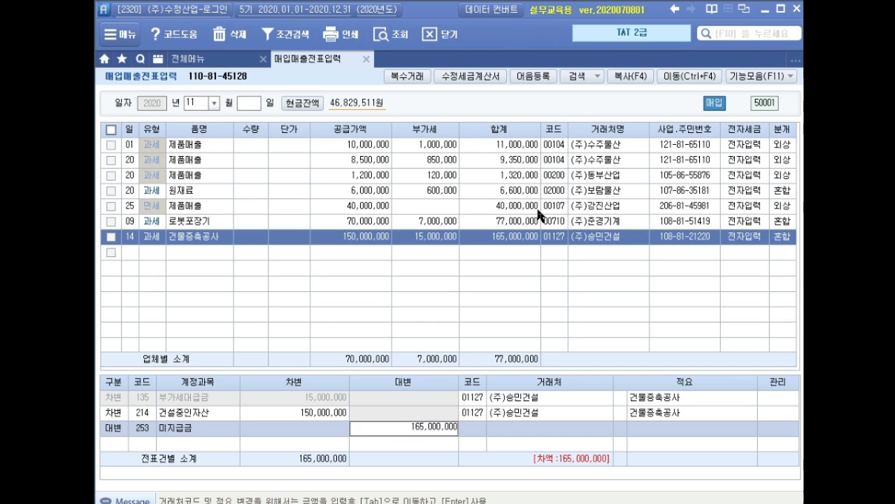
{"action": "key", "text": "Return"}
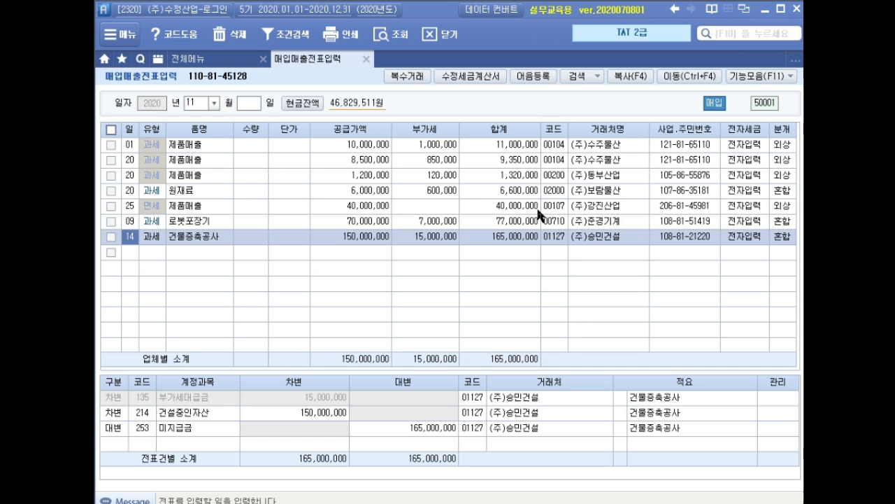
{"action": "key", "text": "Down"}
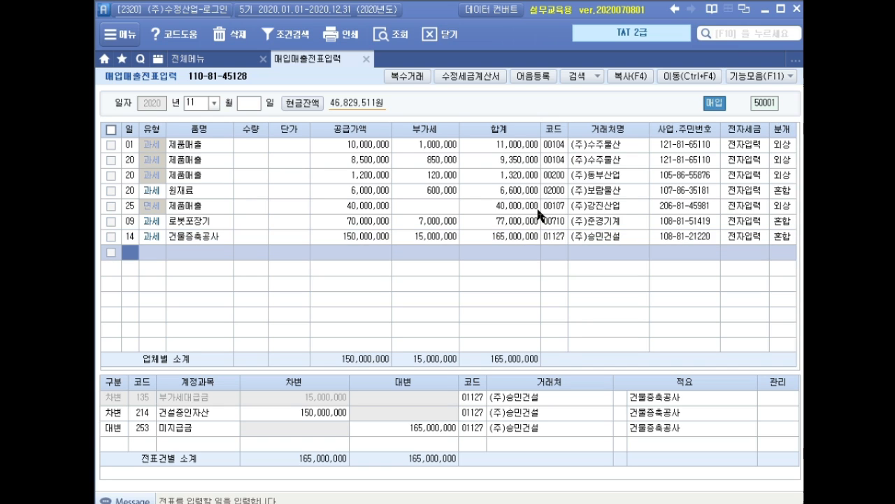
Step: Start a December voucher dated the 7th with purchase type 61 현과 and enter 제본기 as the item
{"action": "left_click", "coordinate": [193, 104]}
{"action": "type", "text": "12"}
{"action": "key", "text": "Return"}
{"action": "type", "text": "07"}
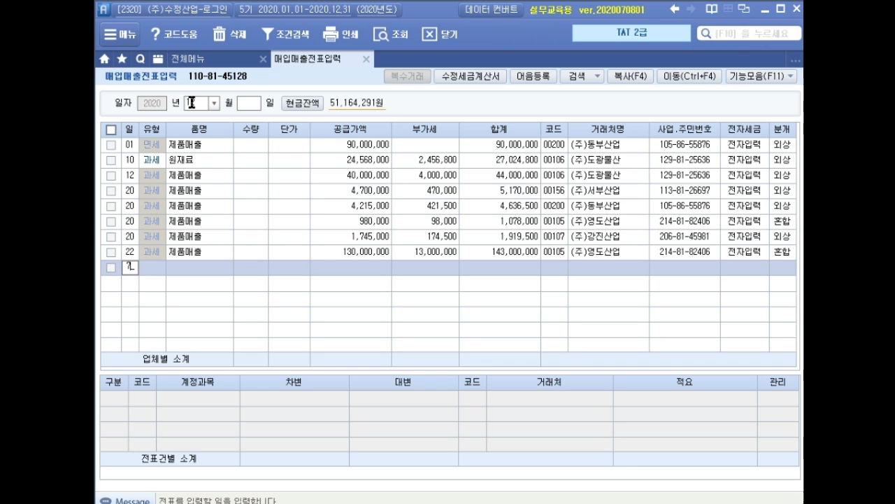
{"action": "key", "text": "Return"}
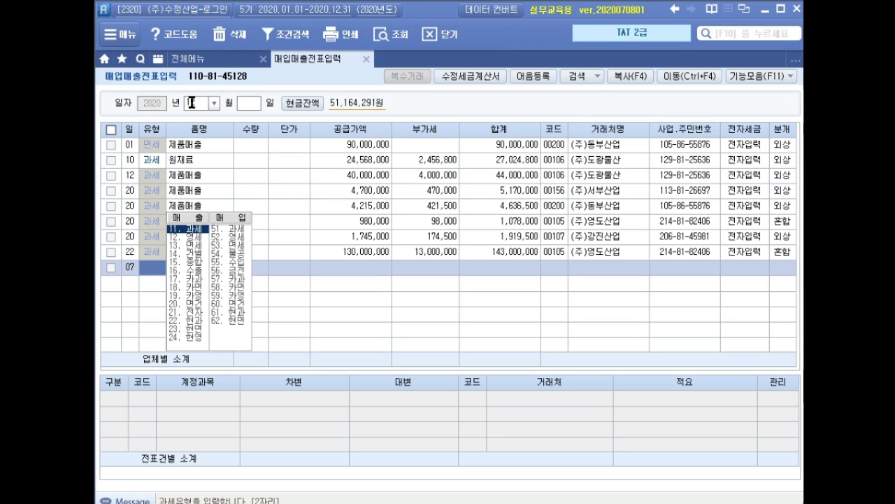
{"action": "type", "text": "22"}
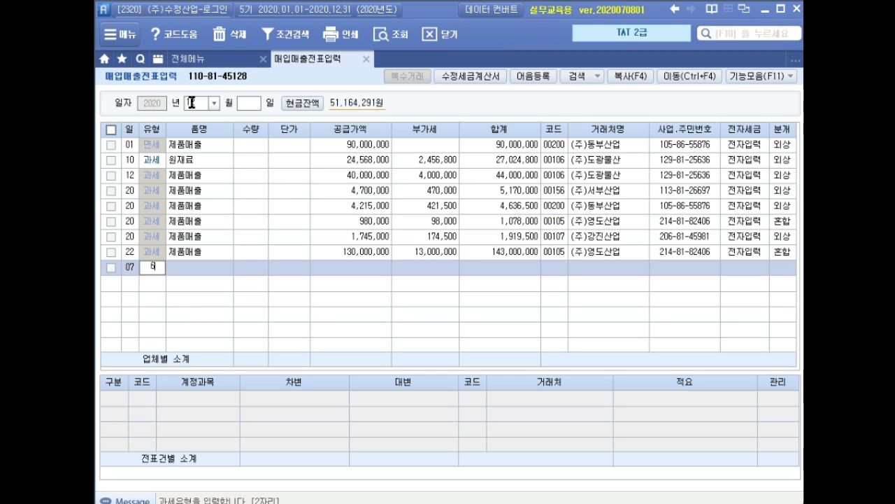
{"action": "key", "text": "Return"}
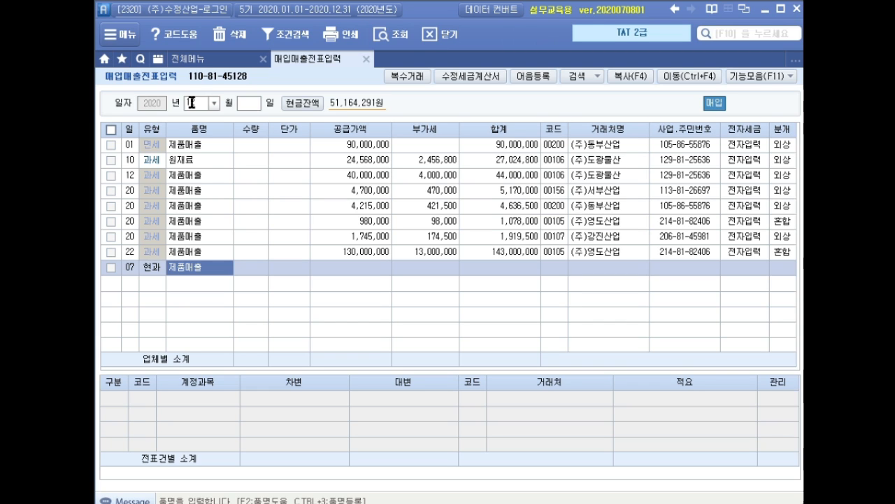
{"action": "type", "text": "제본기"}
{"action": "key", "text": "Return"}
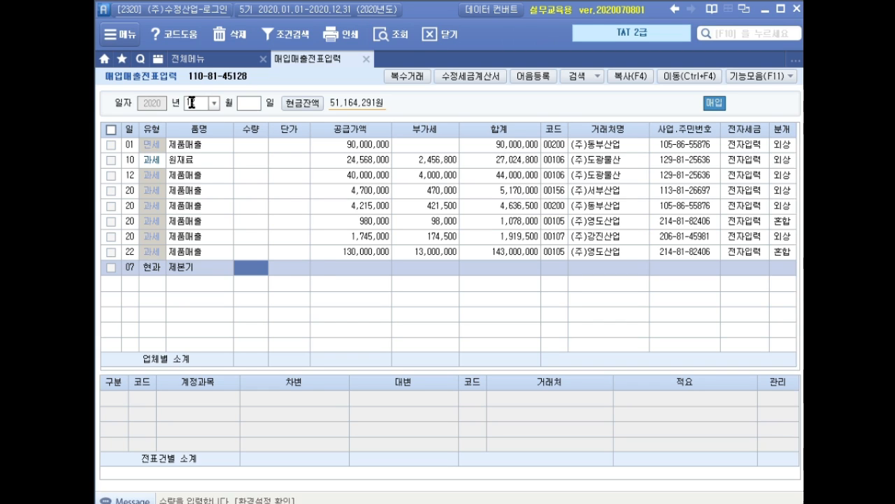
Step: Enter 1,430,000 as the VAT-inclusive amount of the 제본기 entry and accept the calculated VAT
{"action": "key", "text": "Return"}
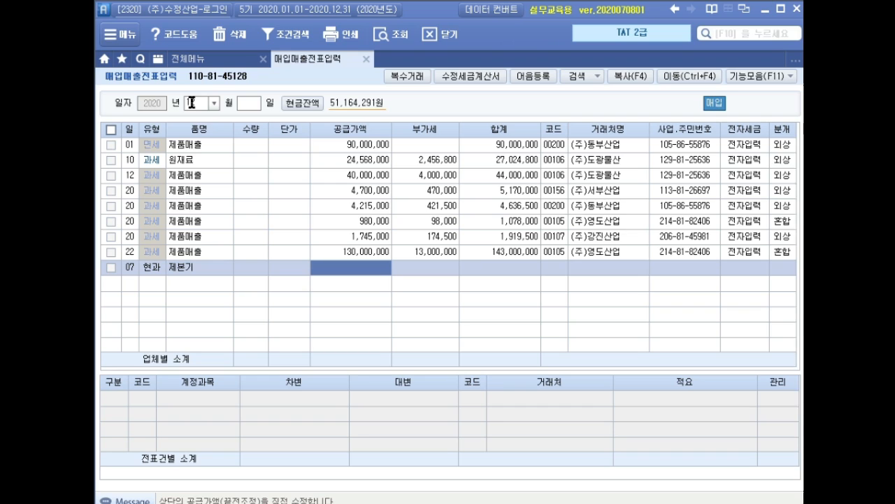
{"action": "type", "text": "1430000"}
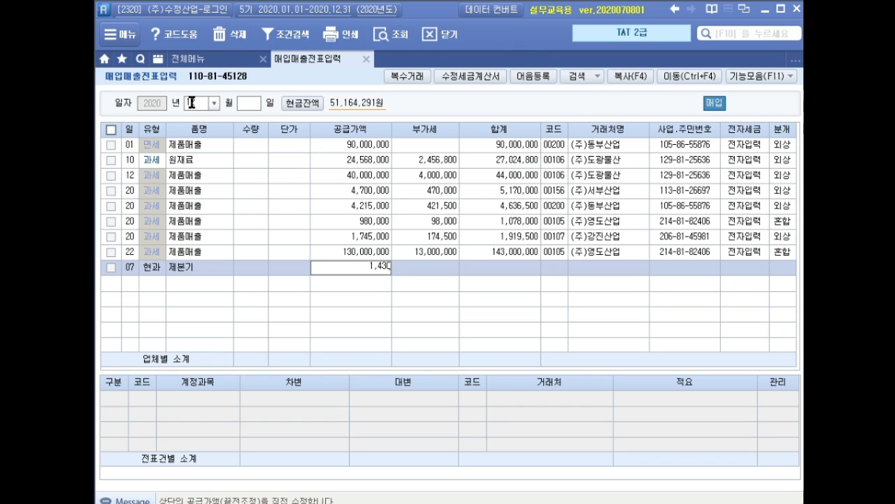
{"action": "key", "text": "Return"}
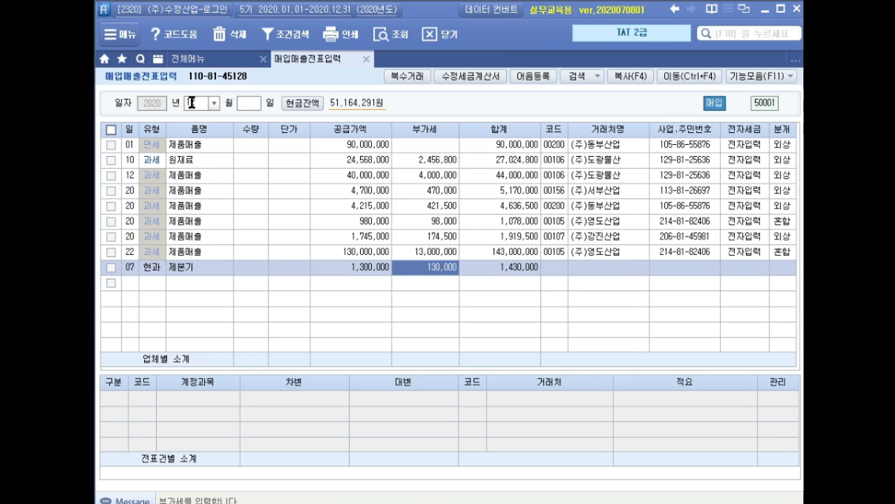
{"action": "key", "text": "Return"}
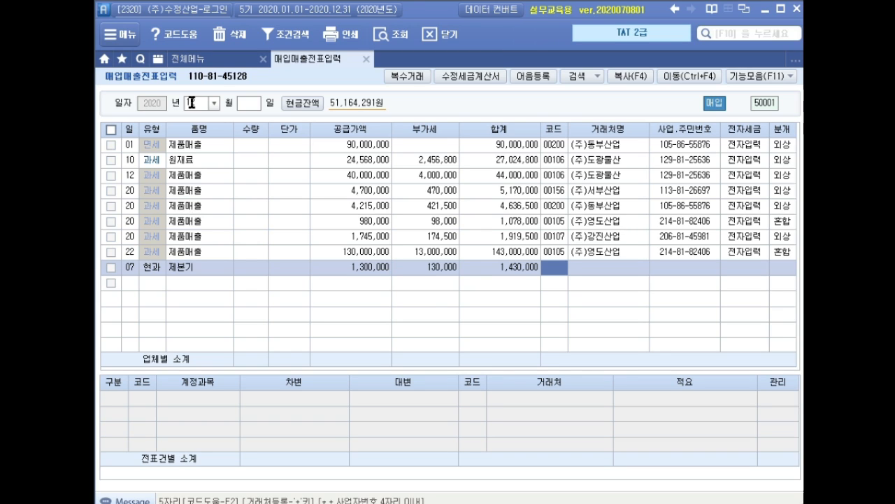
Step: Set the 제본기 entry's counterparty to (주)규리전자, leave its tax invoice field blank and set its journal type to 현금
{"action": "type", "text": "규리"}
{"action": "key", "text": "Return"}
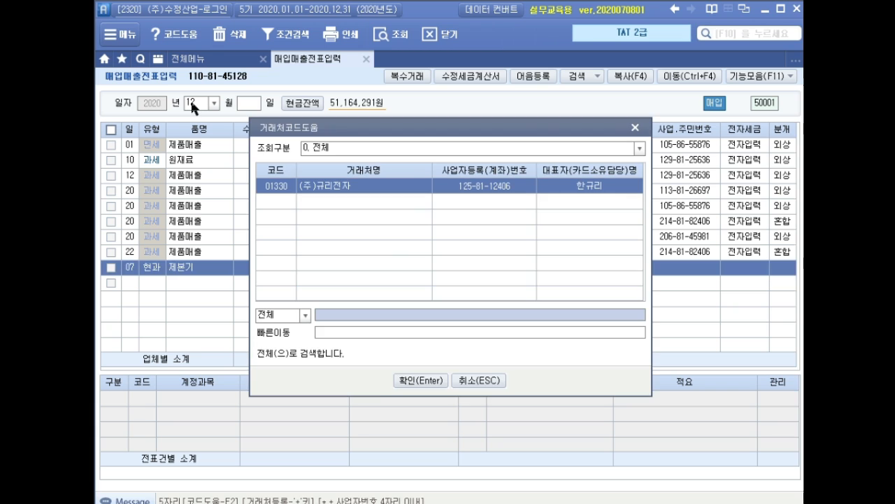
{"action": "key", "text": "Return"}
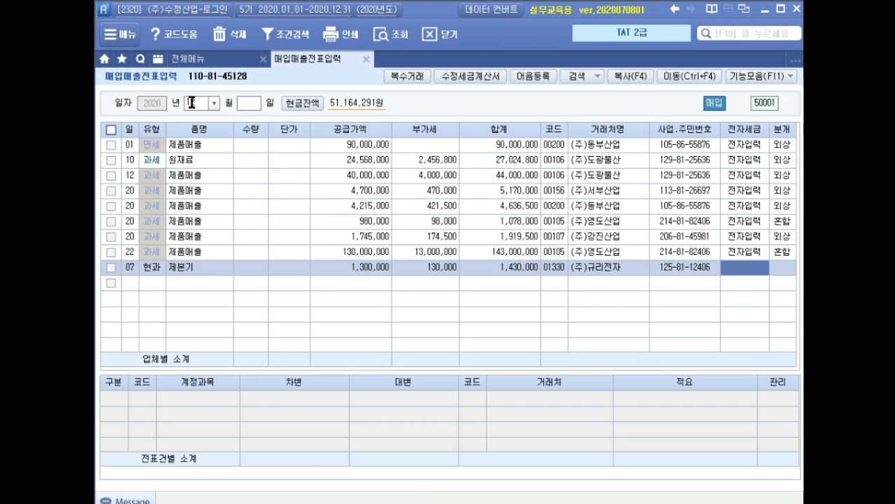
{"action": "key", "text": "Return"}
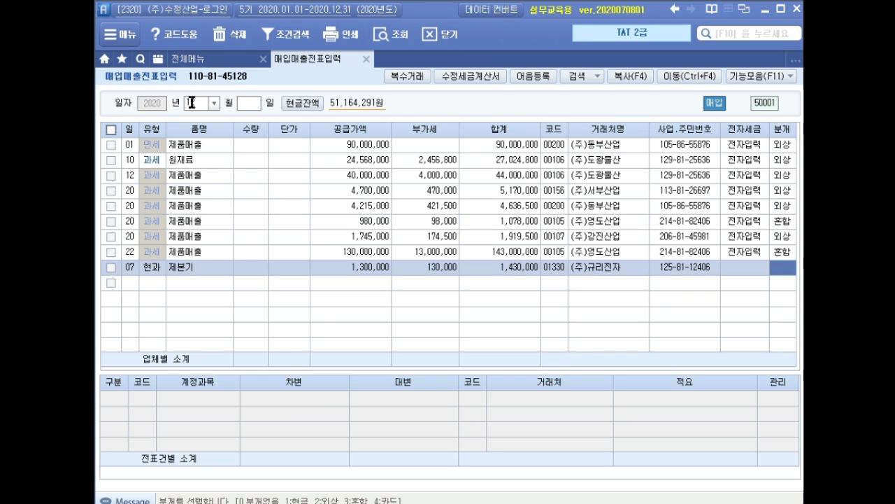
{"action": "type", "text": "1"}
{"action": "key", "text": "Return"}
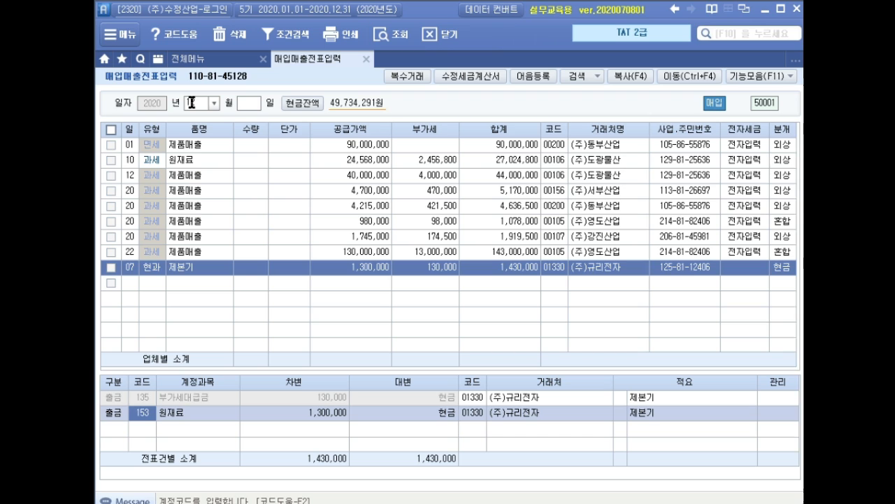
Step: Replace the 원재료 account on the 제본기 entry with 212 비품, complete the voucher and close voucher entry
{"action": "type", "text": "212"}
{"action": "key", "text": "Return"}
{"action": "key", "text": "Return"}
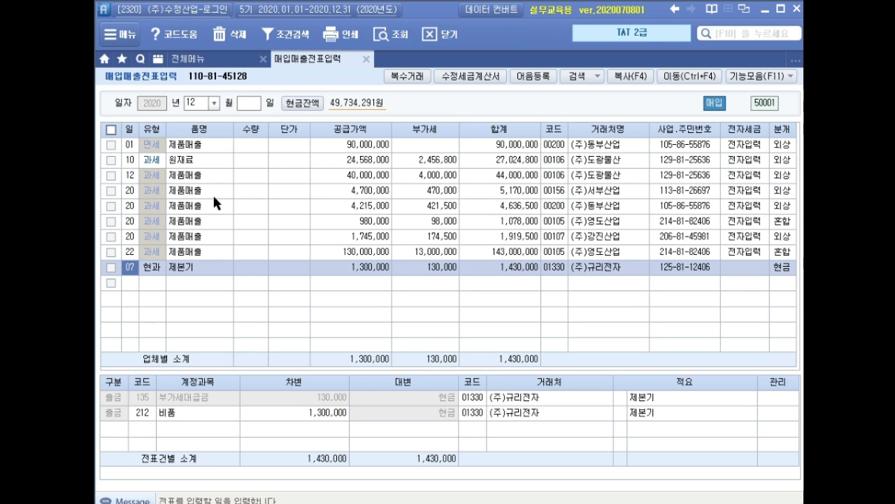
{"action": "left_click", "coordinate": [366, 61]}
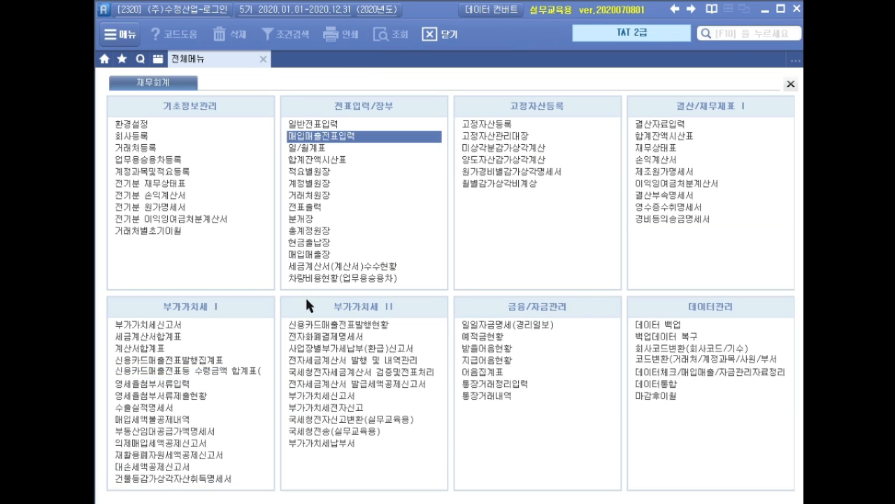
Step: Open the 건물등감가상각자산취득명세서 for October to December 2020
{"action": "left_click", "coordinate": [215, 481]}
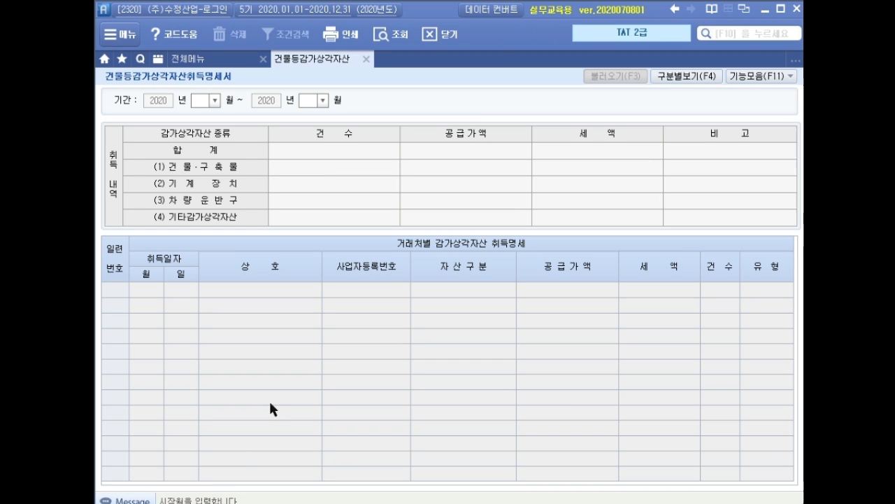
{"action": "type", "text": "10"}
{"action": "key", "text": "Return"}
{"action": "type", "text": "12"}
{"action": "key", "text": "Return"}
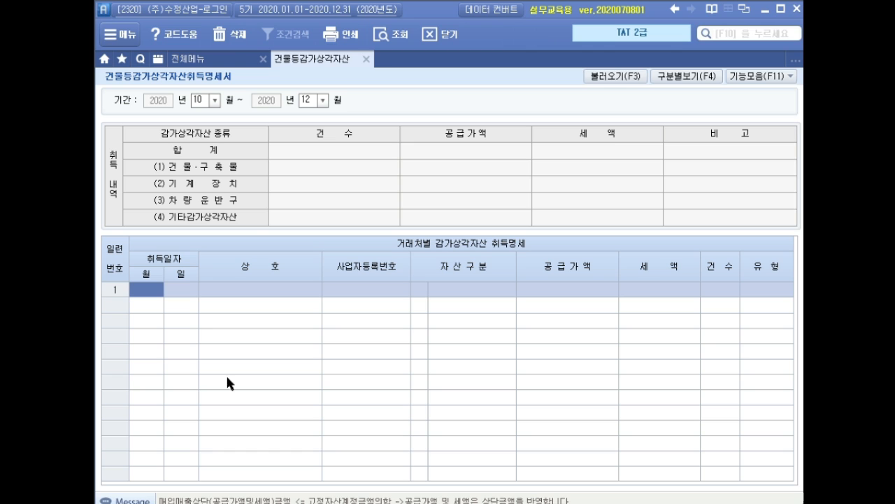
Step: Load the October to December asset acquisitions from the vouchers into the 건물등감가상각자산취득명세서 and close it
{"action": "left_click", "coordinate": [612, 80]}
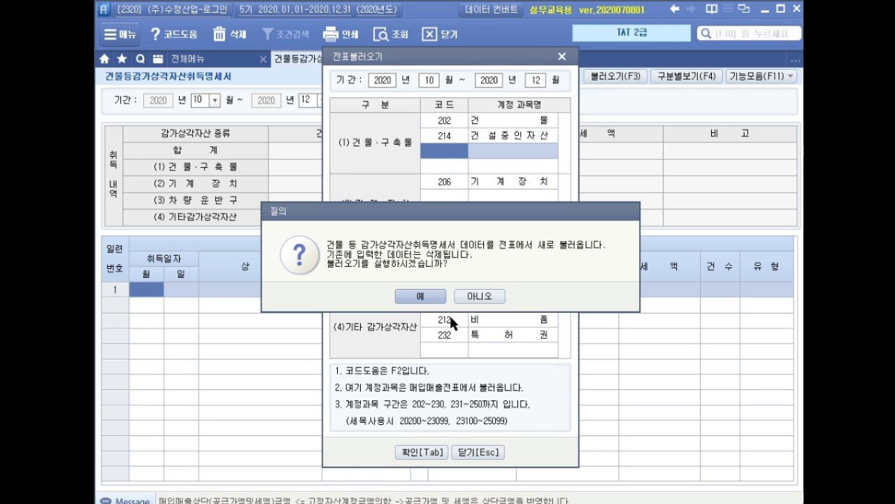
{"action": "left_click", "coordinate": [426, 298]}
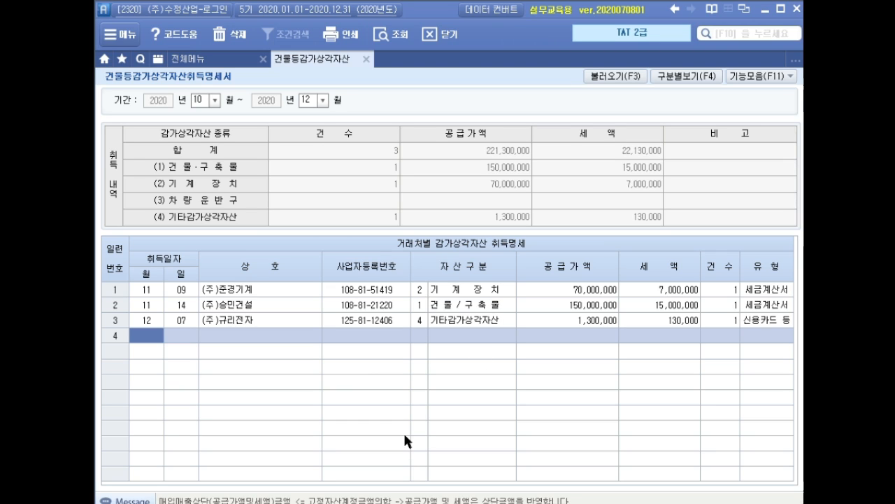
{"action": "left_click", "coordinate": [367, 59]}
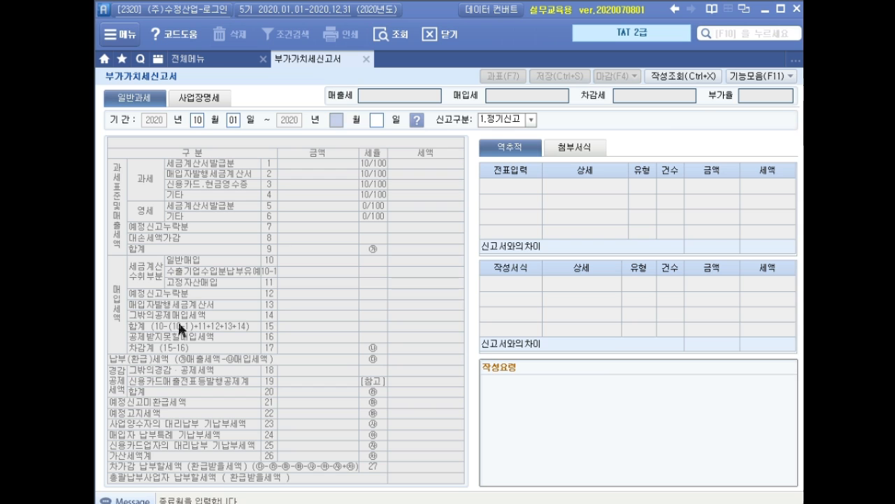
Step: Load the 부가가치세신고서 for October 1 to December 31, 2020 as 정기신고 and examine the 고정자산매입 line
{"action": "type", "text": "12"}
{"action": "key", "text": "Return"}
{"action": "key", "text": "Return"}
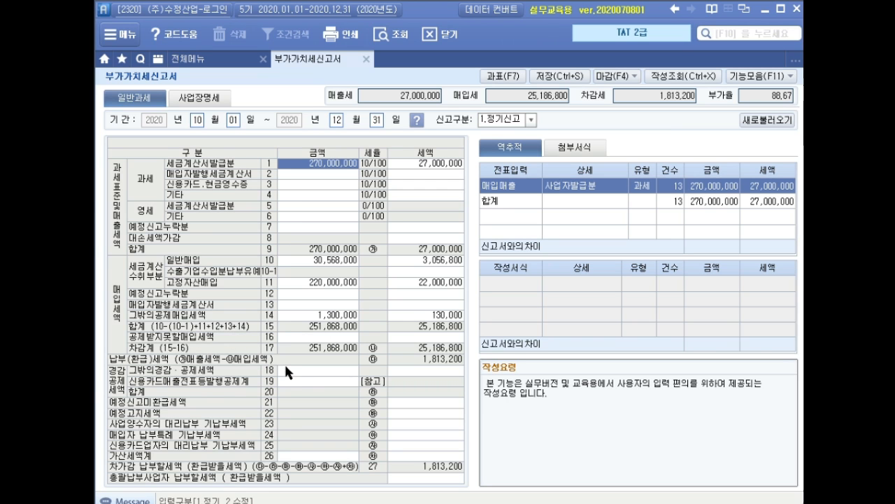
{"action": "mouse_move", "coordinate": [256, 264]}
{"action": "left_mouse_down"}
{"action": "mouse_move", "coordinate": [319, 291]}
{"action": "mouse_move", "coordinate": [484, 302]}
{"action": "left_mouse_up"}
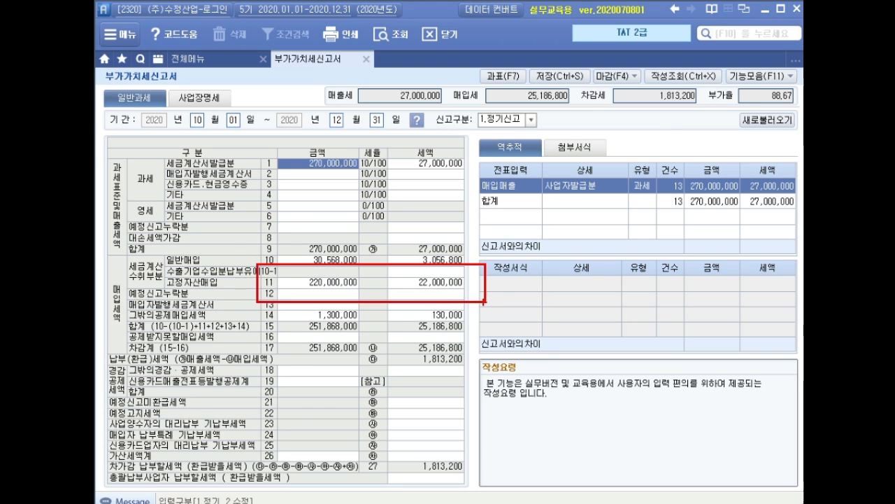